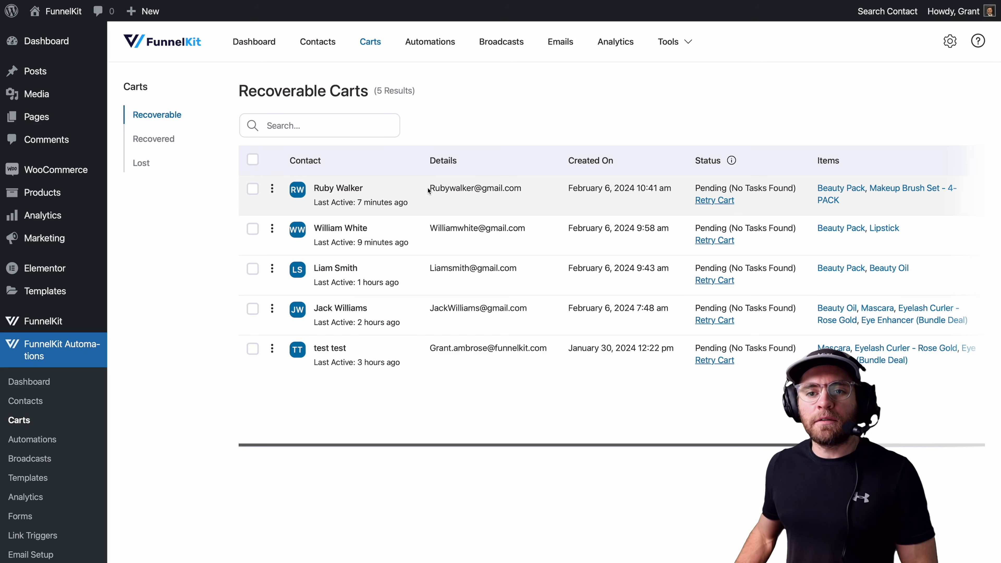
# Open the Abandoned Cart Recovery Test automation and look through its workflow of email actions and delays.
pyautogui.click(41, 441)
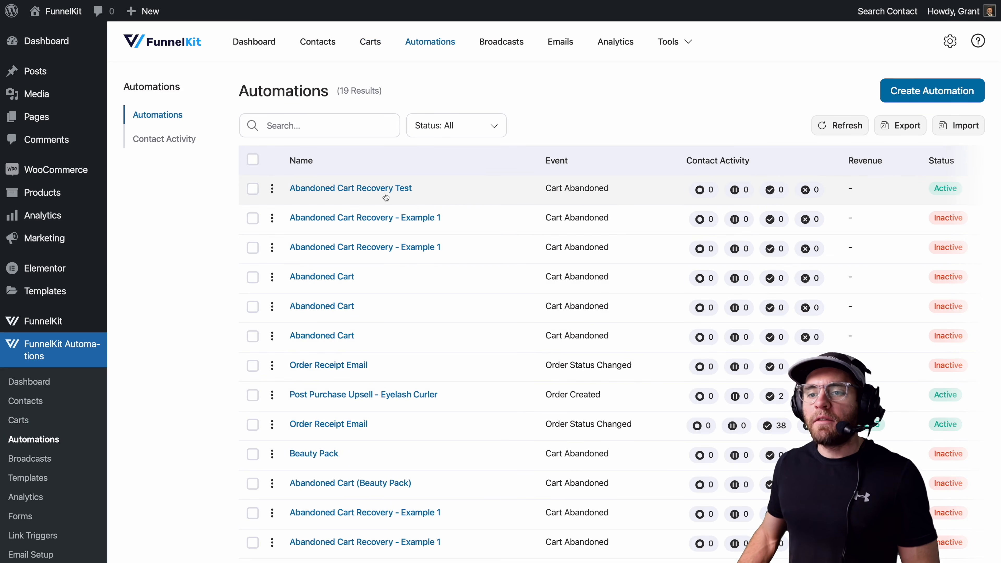
pyautogui.click(328, 193)
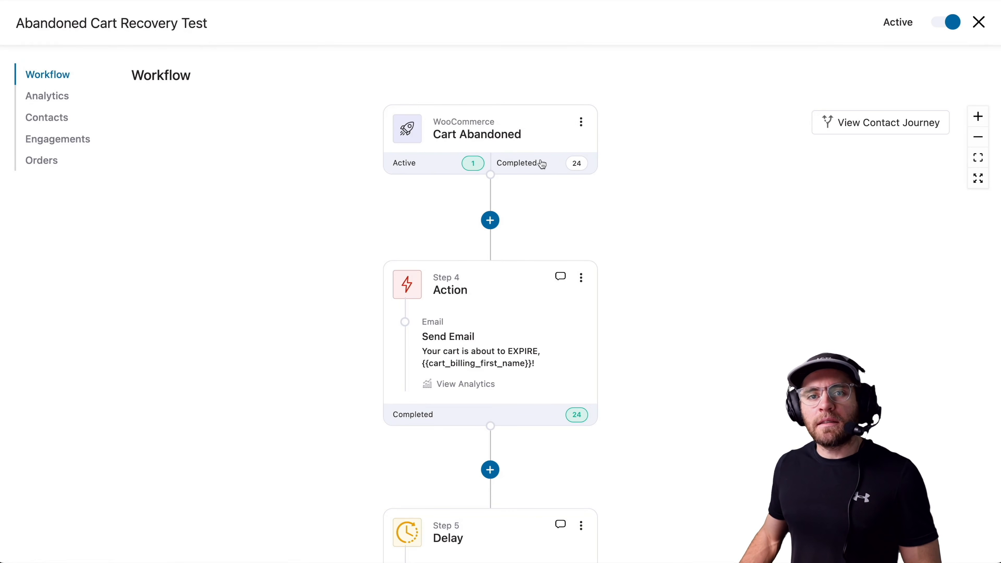
pyautogui.scroll(-2, 654, 370)
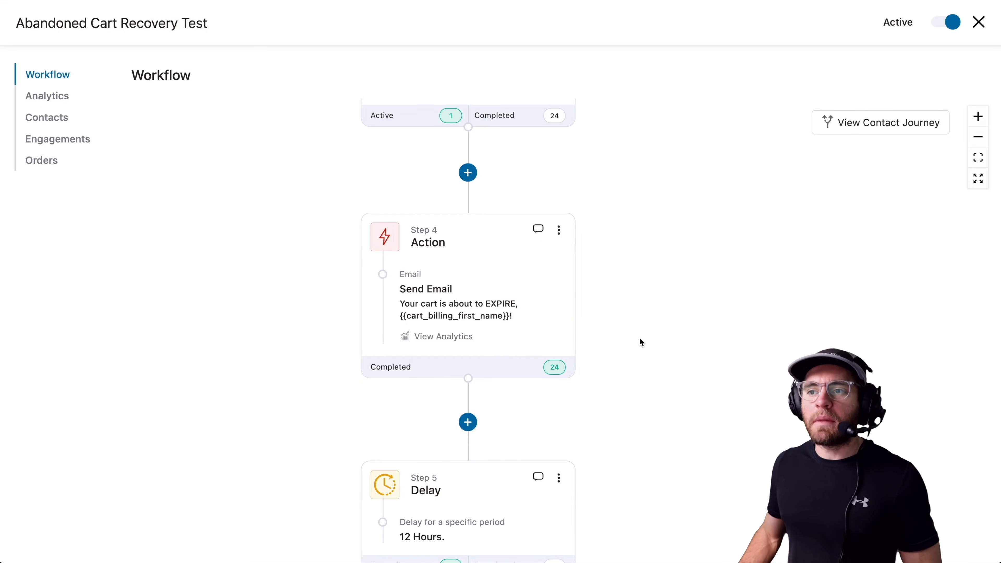
pyautogui.scroll(-5, 642, 409)
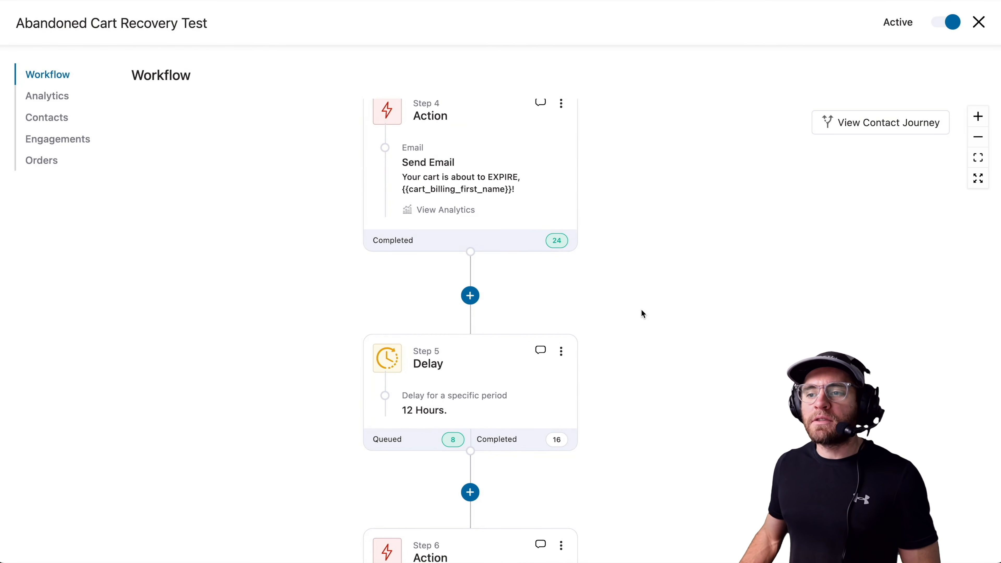
pyautogui.scroll(-6, 602, 402)
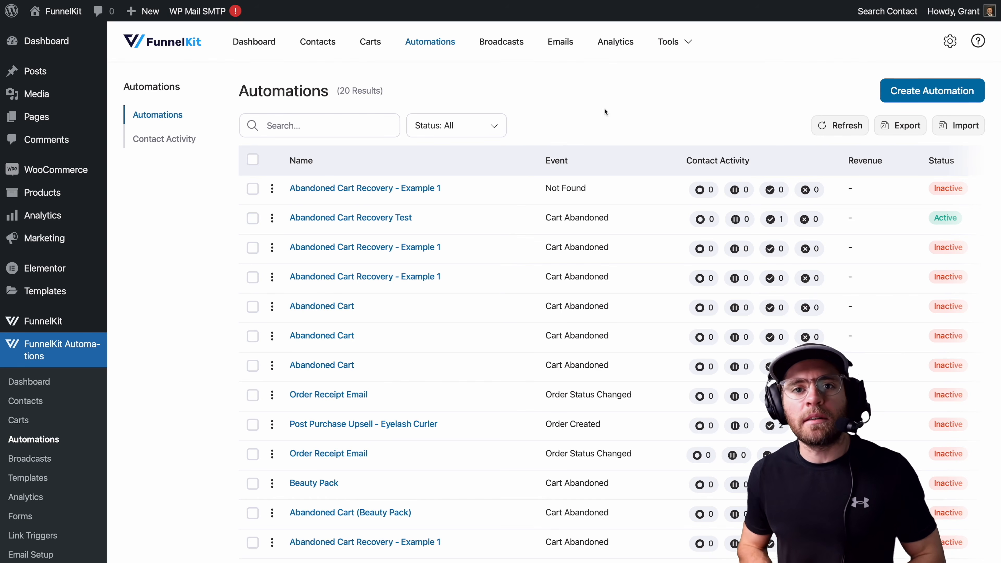
# Open FunnelKit's analytics and review the Carts overview and chart.
pyautogui.click(623, 47)
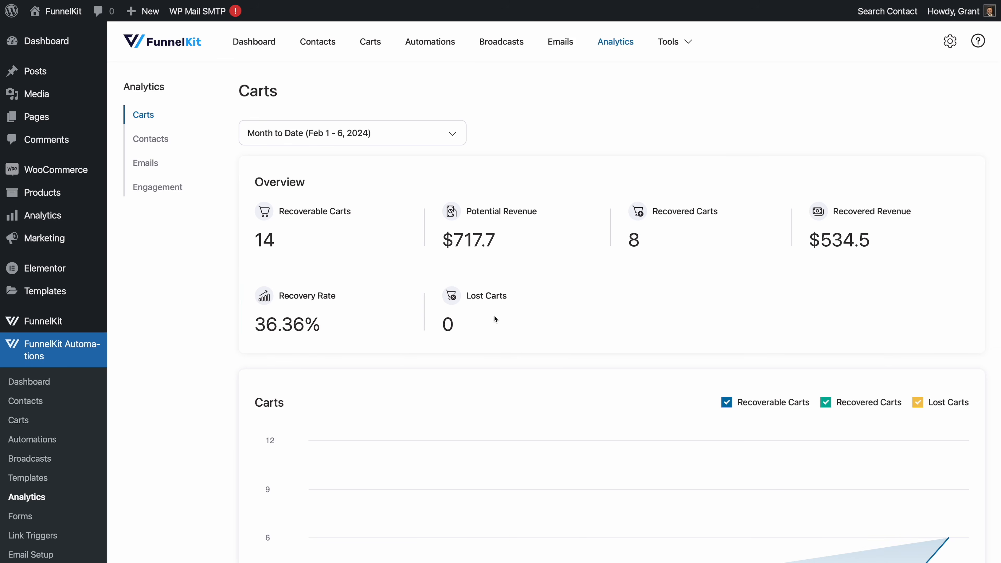
pyautogui.scroll(-5, 494, 315)
pyautogui.scroll(-3, 495, 318)
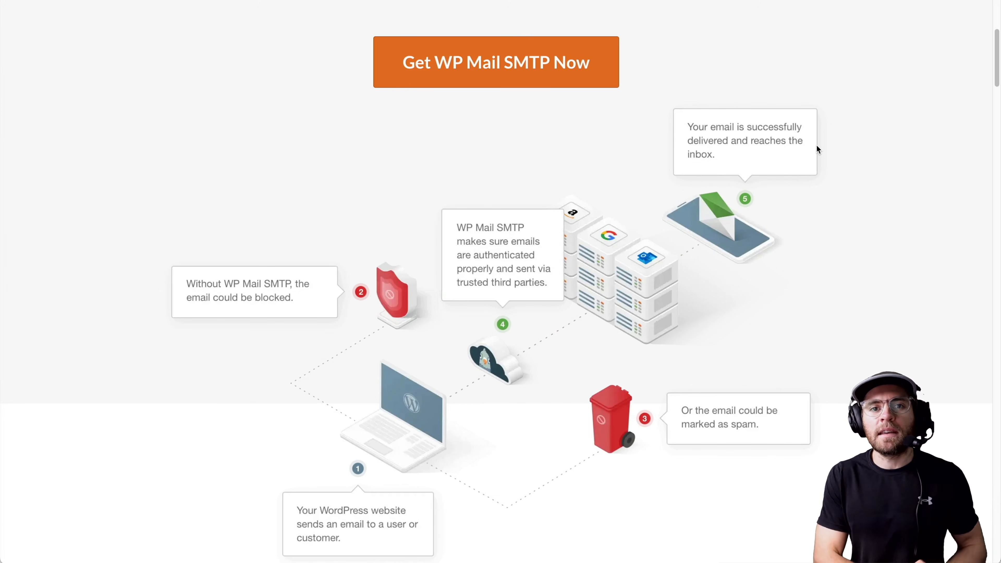
pyautogui.scroll(-1, 632, 220)
pyautogui.scroll(6, 632, 221)
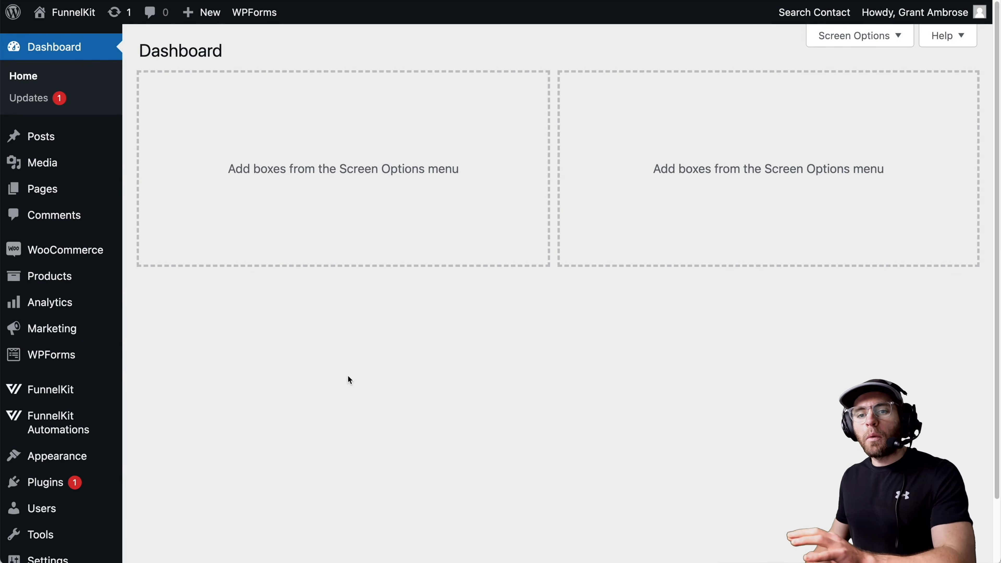
# Search the directory of new WordPress plugins for "wp mail smtp".
pyautogui.moveTo(52, 485)
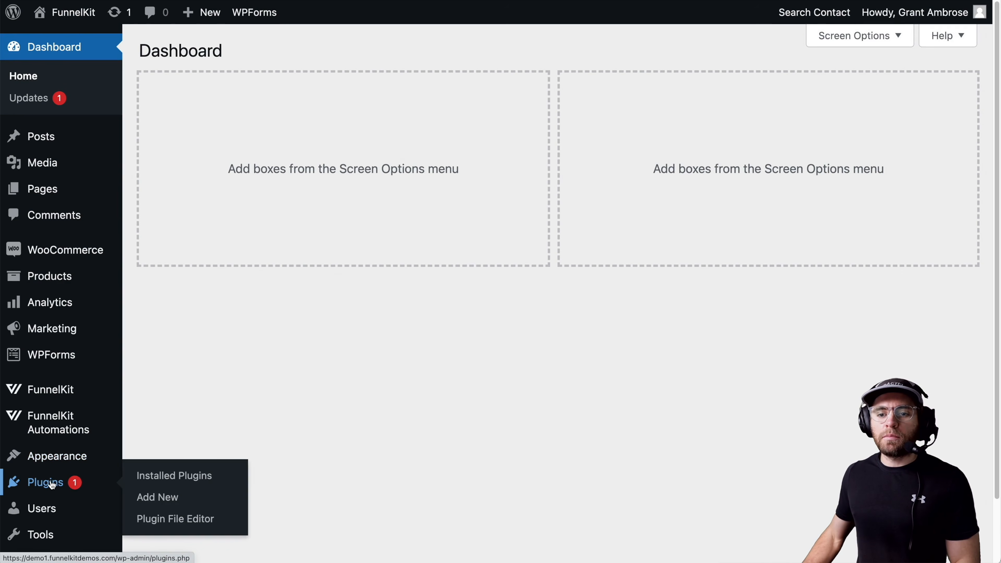
pyautogui.click(165, 490)
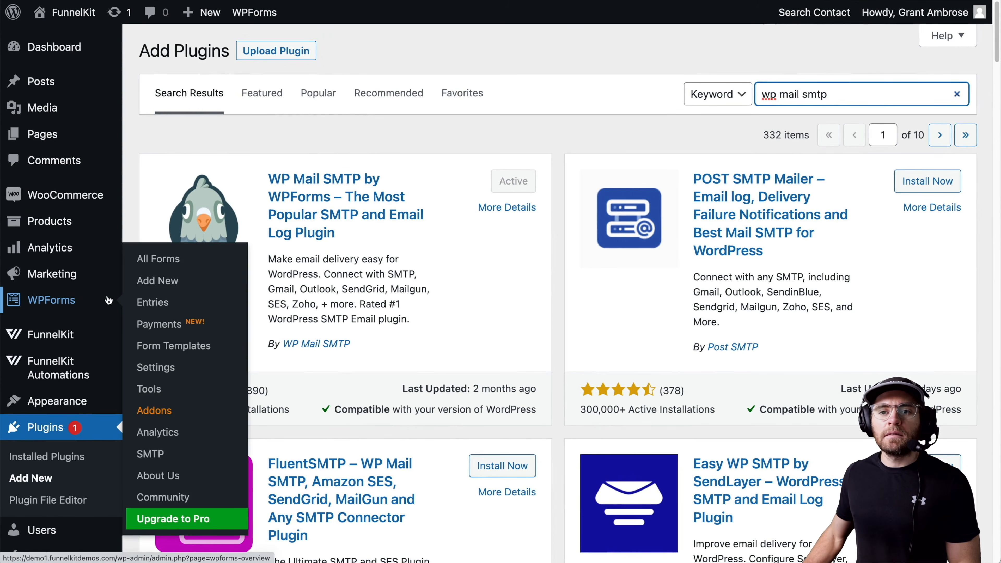
# Open the WP Mail SMTP settings and start its setup wizard from the Primary Connection section.
pyautogui.scroll(-5, 71, 512)
pyautogui.moveTo(74, 519)
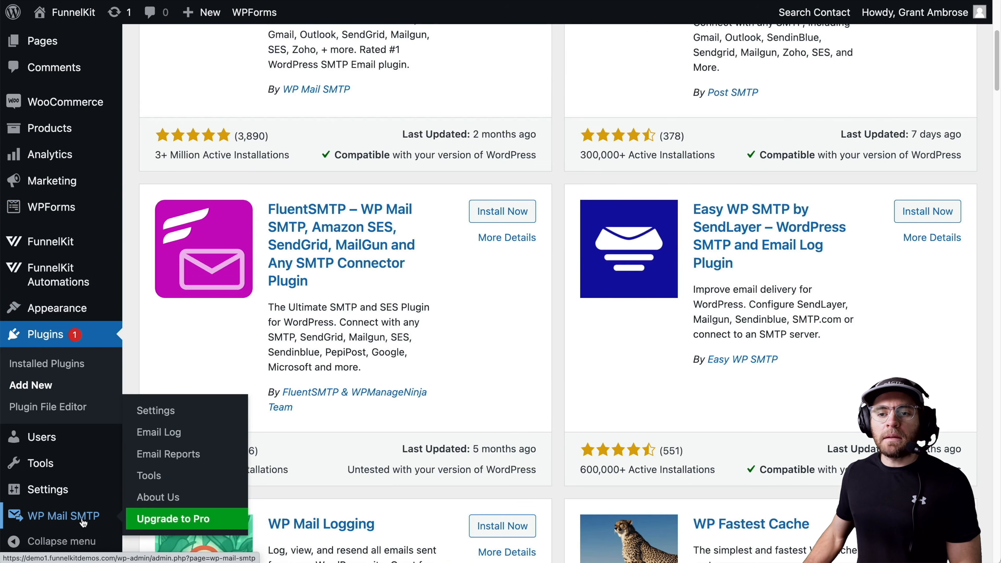
pyautogui.click(169, 414)
pyautogui.scroll(-2, 390, 346)
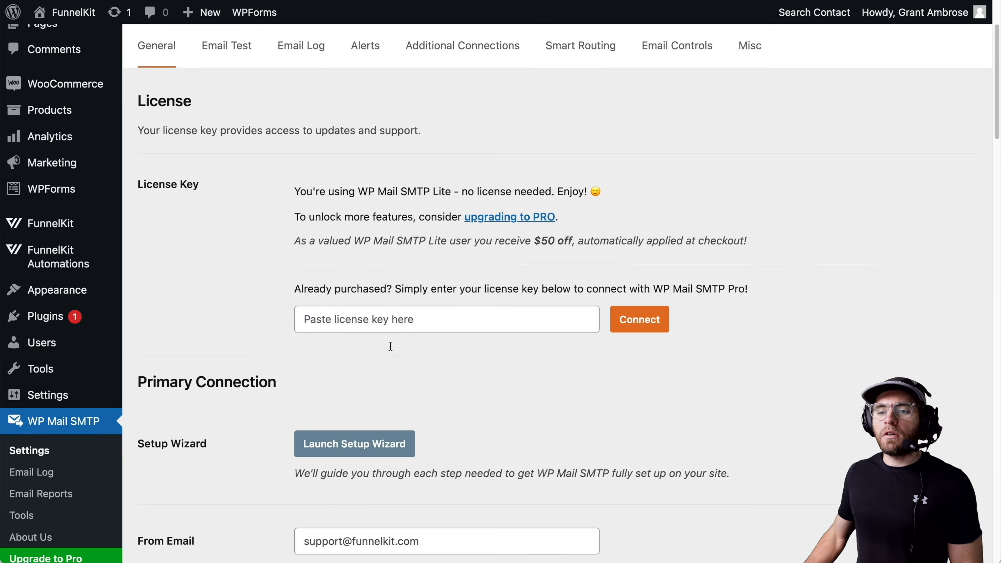
pyautogui.scroll(-1, 390, 346)
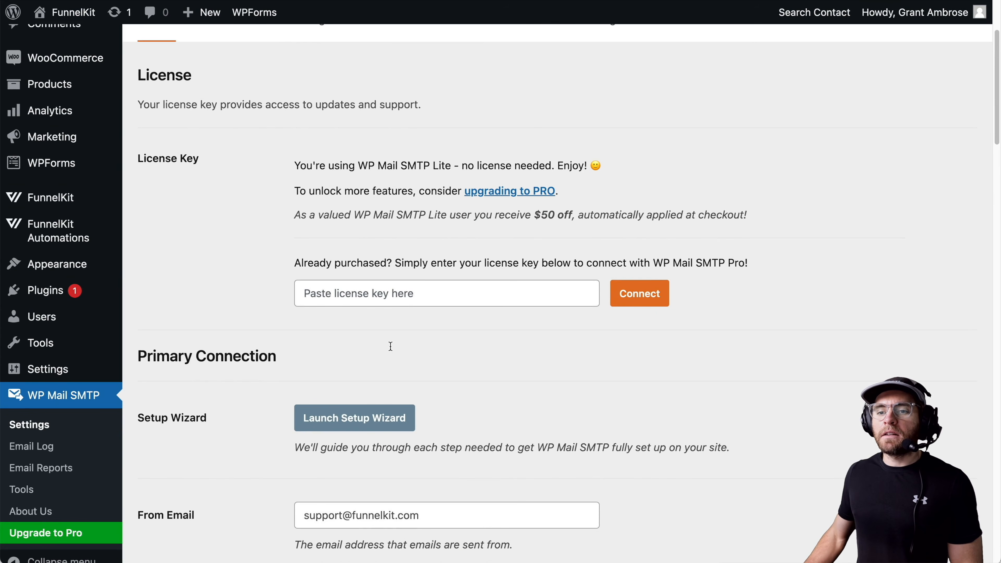
pyautogui.click(335, 427)
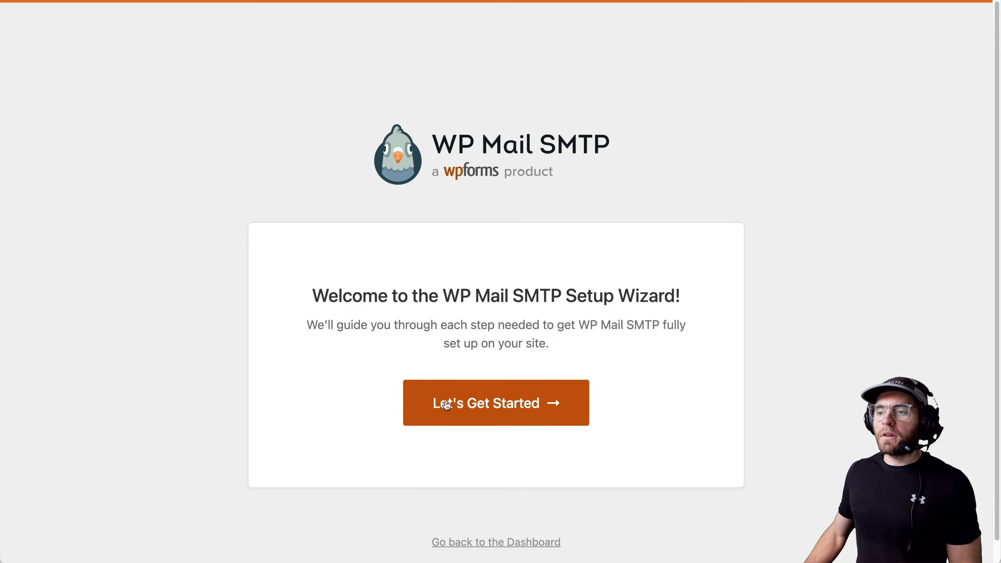
pyautogui.click(477, 403)
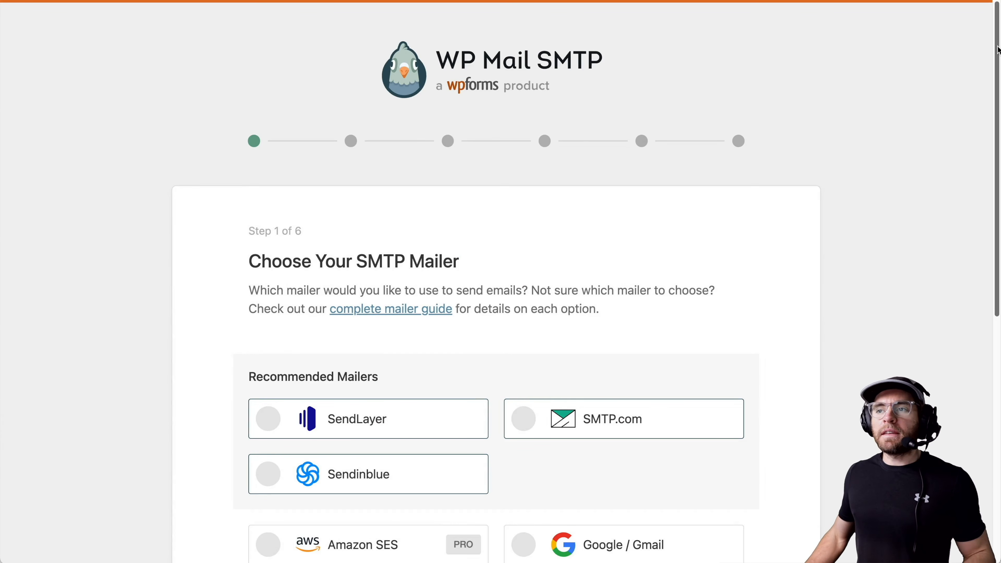
# Use Other SMTP as the mailer and save the choice to continue the wizard.
pyautogui.scroll(-10, 998, 49)
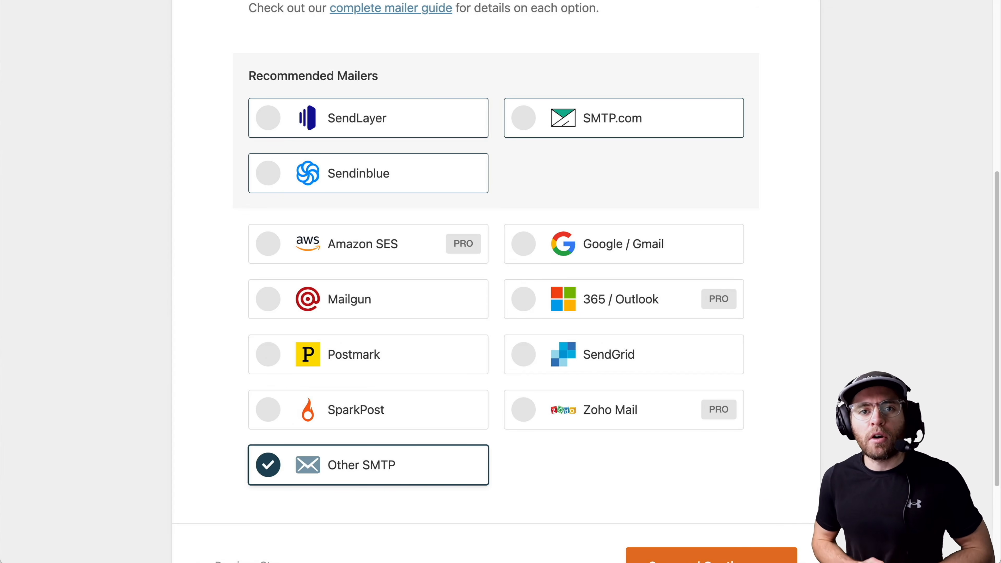
pyautogui.scroll(-3, 574, 408)
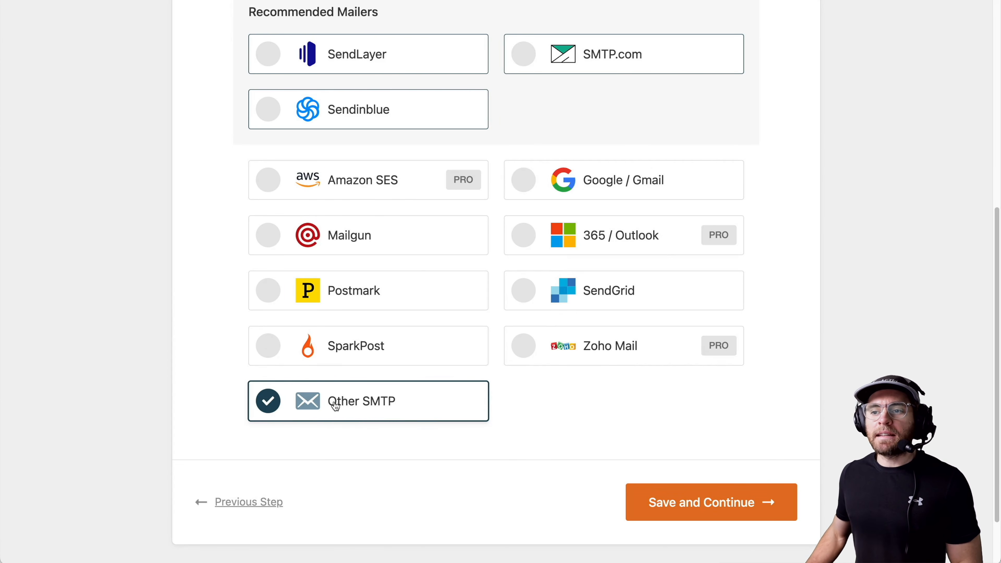
pyautogui.click(670, 502)
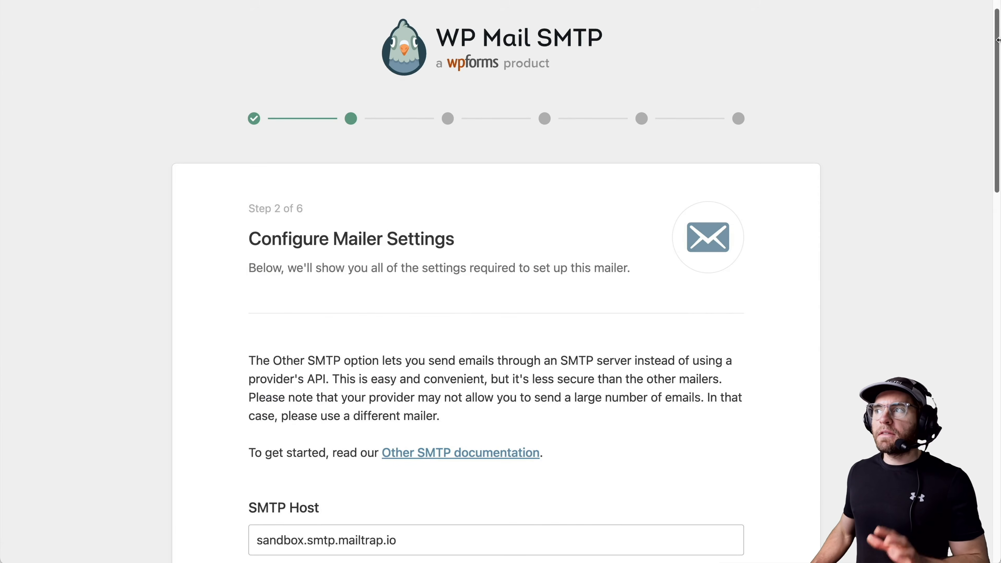
# Review the prefilled SMTP host, encryption, port, authentication and sender settings, and save them as they are.
pyautogui.moveTo(996, 39); pyautogui.dragTo(996, 179)
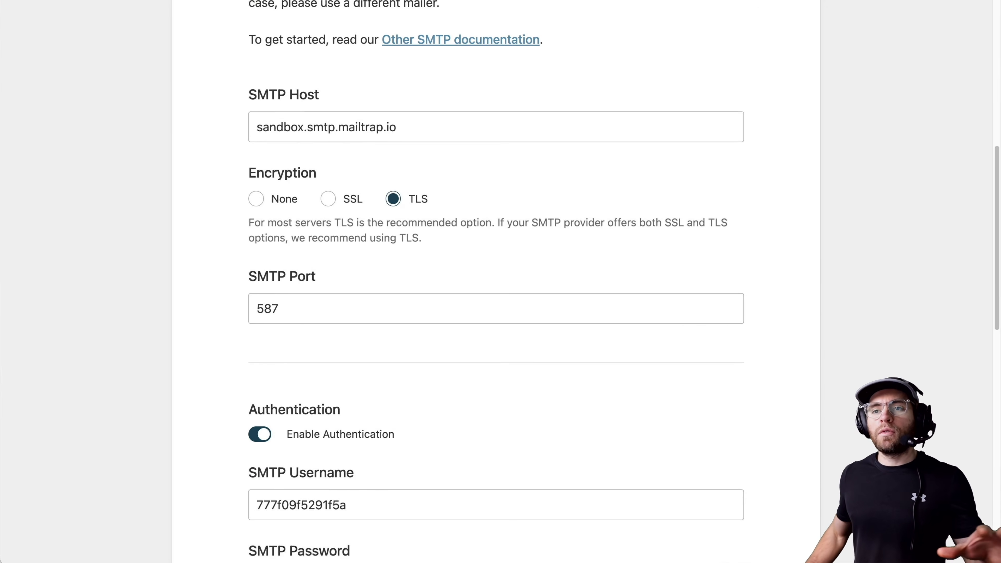
pyautogui.scroll(-6, 496, 282)
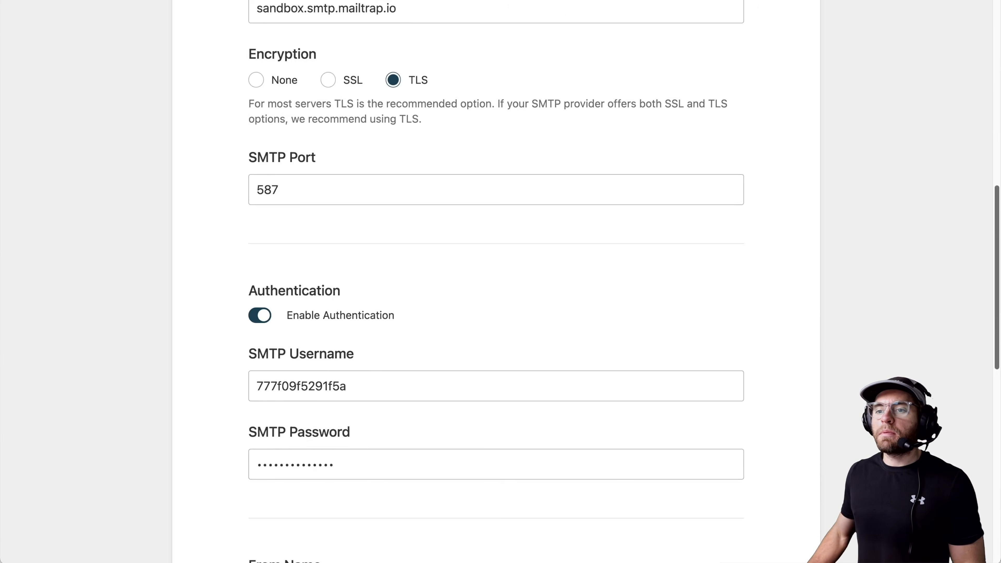
pyautogui.scroll(-13, 768, 464)
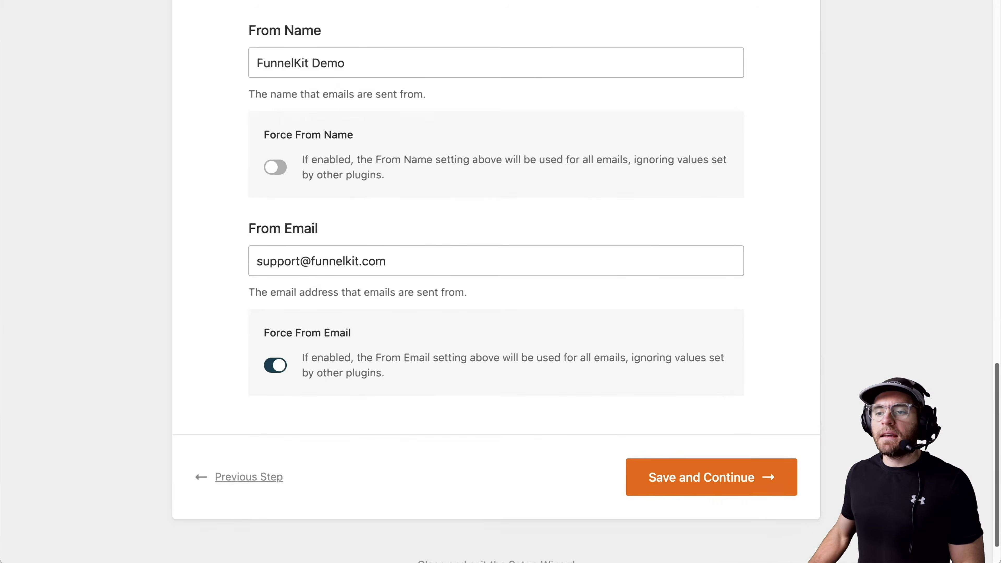
pyautogui.click(716, 443)
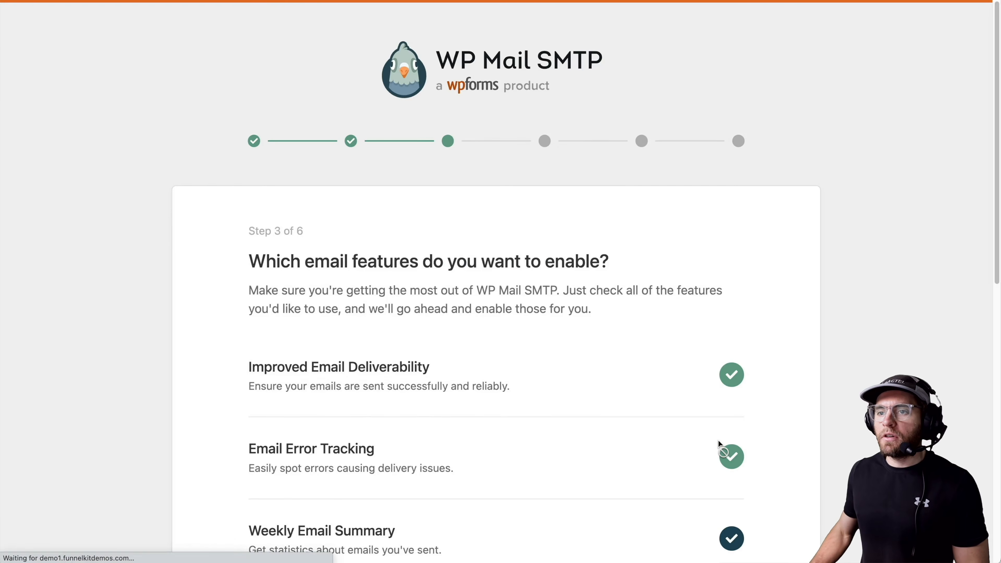
# Save the preselected email features, including Weekly Email Summary, without adding any Pro features.
pyautogui.scroll(-5, 496, 282)
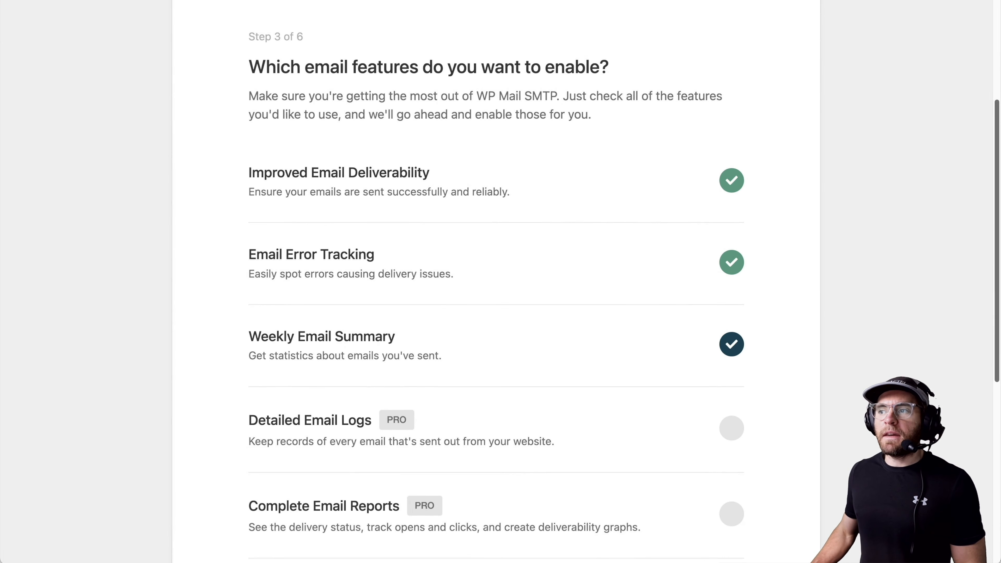
pyautogui.scroll(-8, 931, 324)
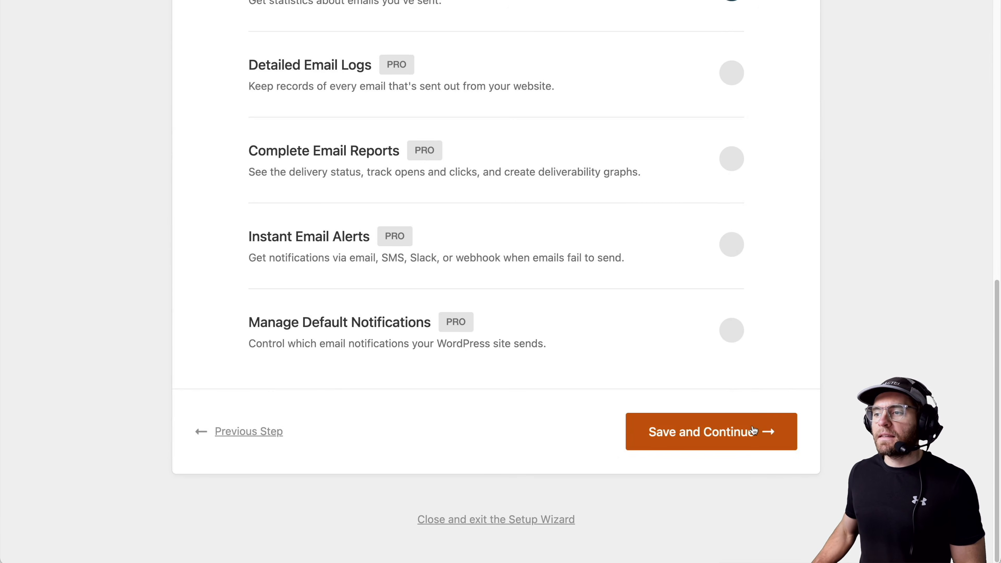
pyautogui.click(765, 431)
# Skip the wizard's Smart Recommendations step without opting in to help improve the plugin.
pyautogui.scroll(-3, 998, 94)
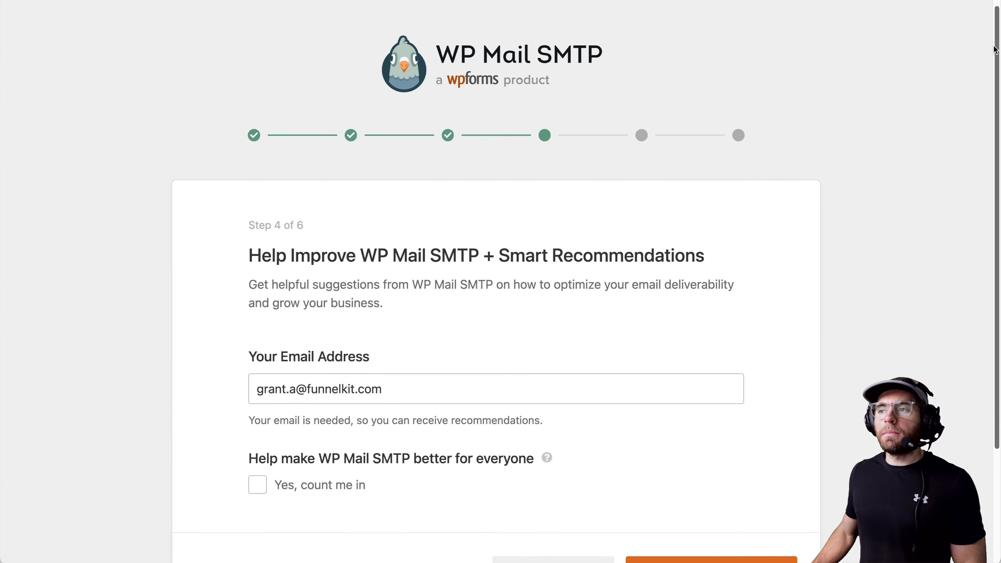
pyautogui.scroll(-2, 998, 94)
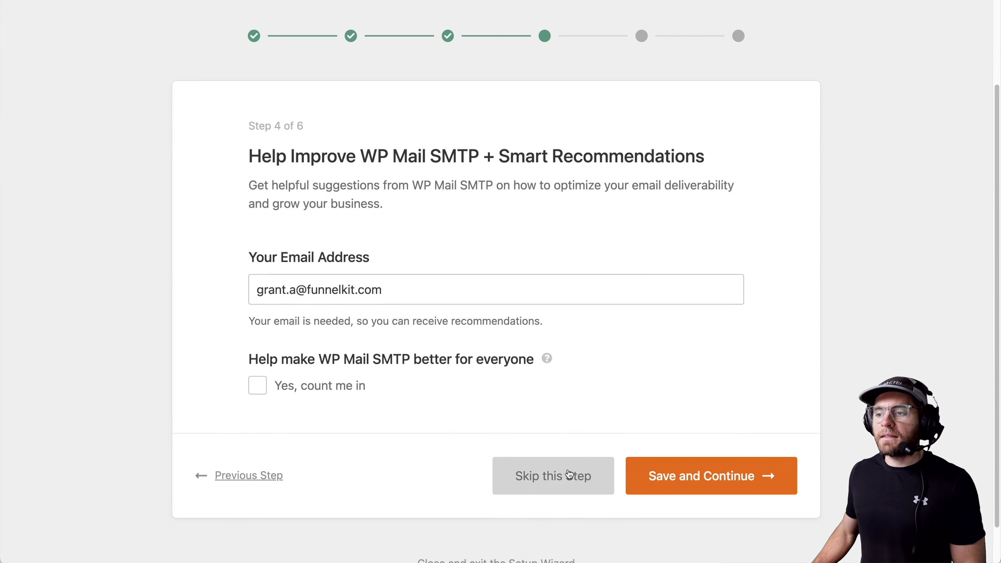
pyautogui.click(584, 476)
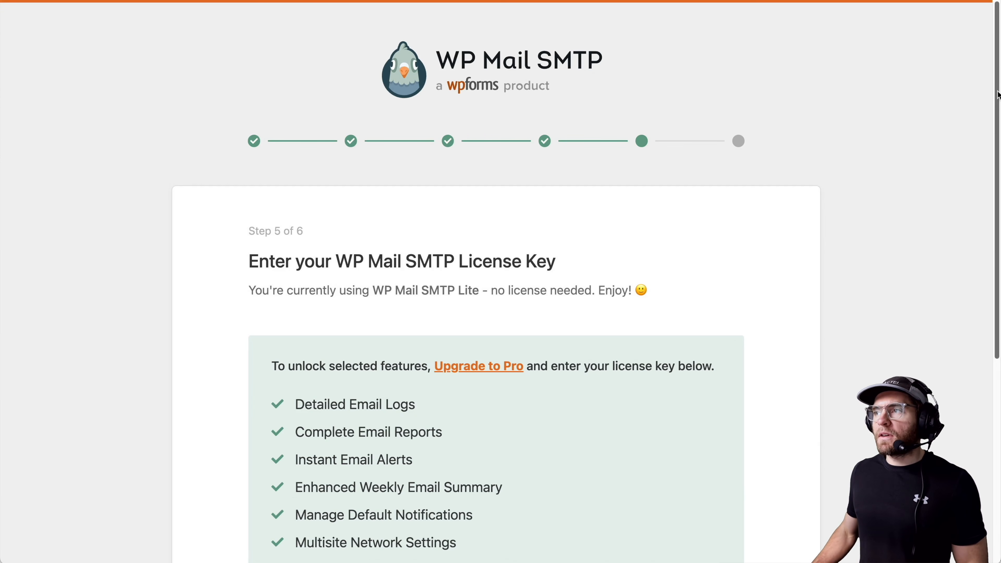
# Skip the license key step and continue with WP Mail SMTP Lite.
pyautogui.scroll(-2, 989, 94)
pyautogui.scroll(-5, 990, 94)
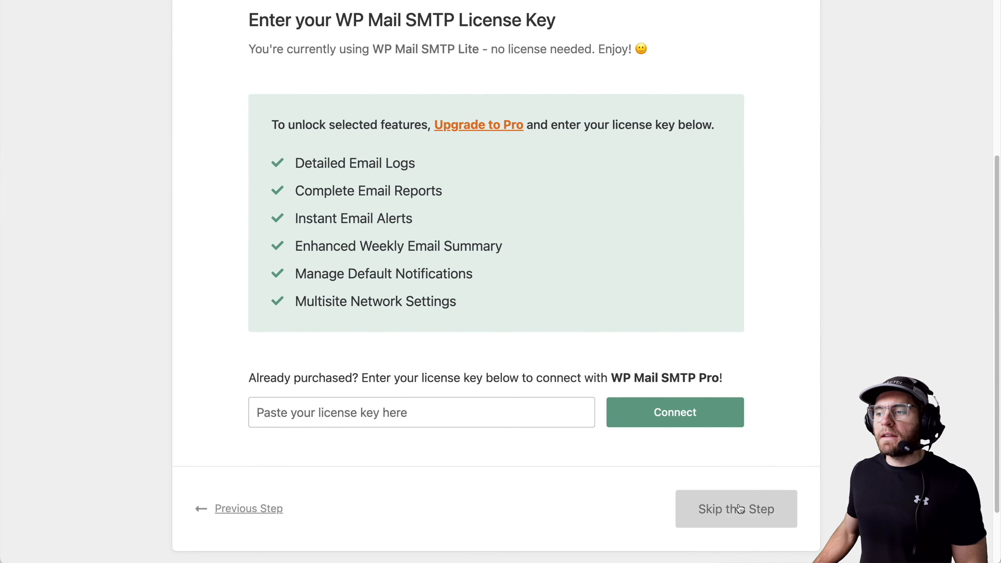
pyautogui.click(747, 497)
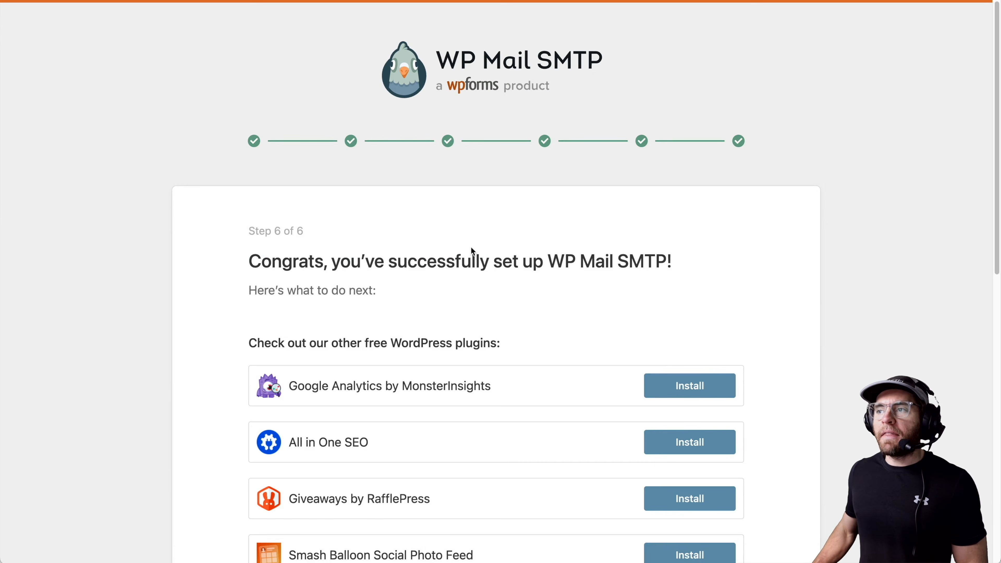
# Finish the setup wizard without installing extra plugins and open the Email Test settings.
pyautogui.scroll(-12, 985, 158)
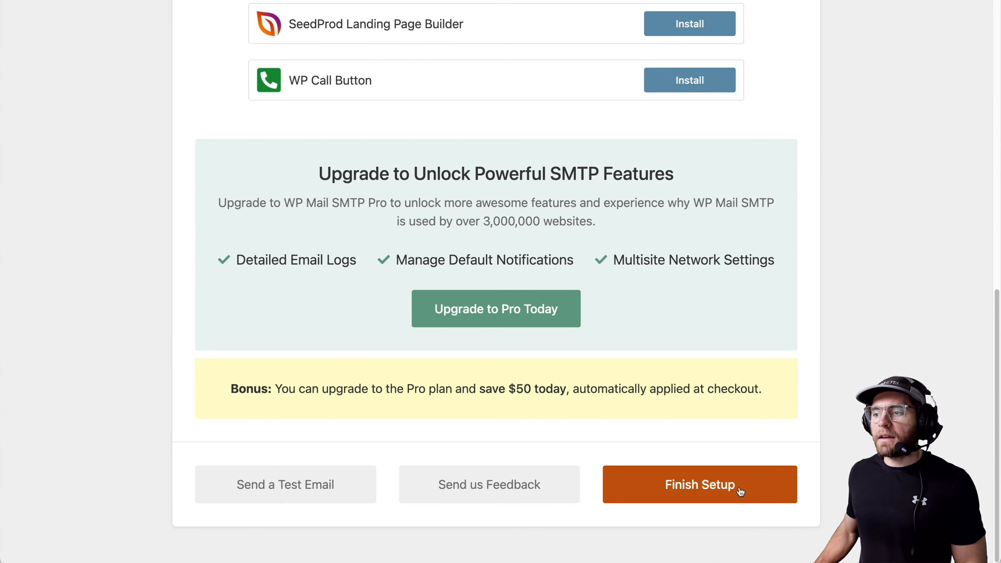
pyautogui.click(739, 492)
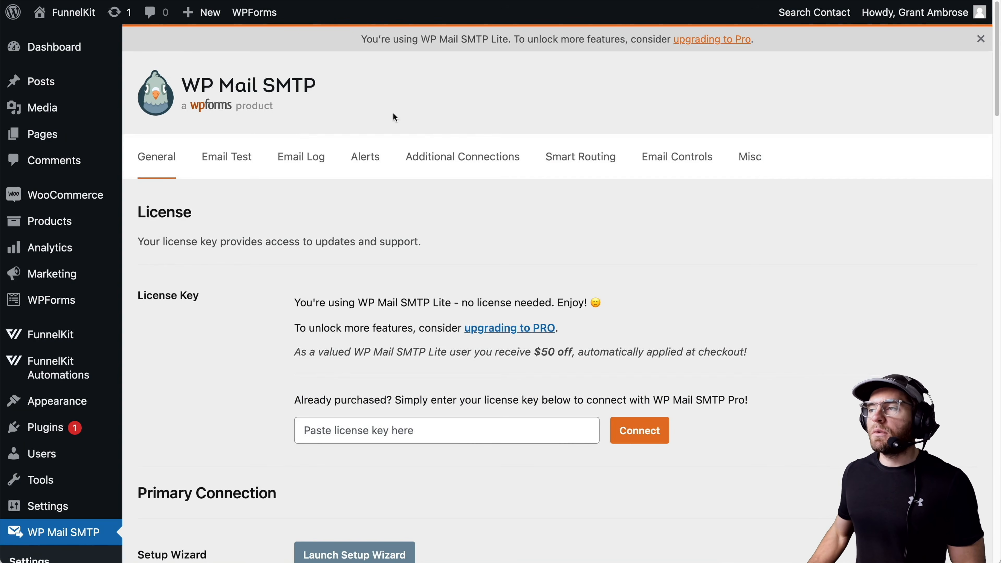
pyautogui.click(224, 157)
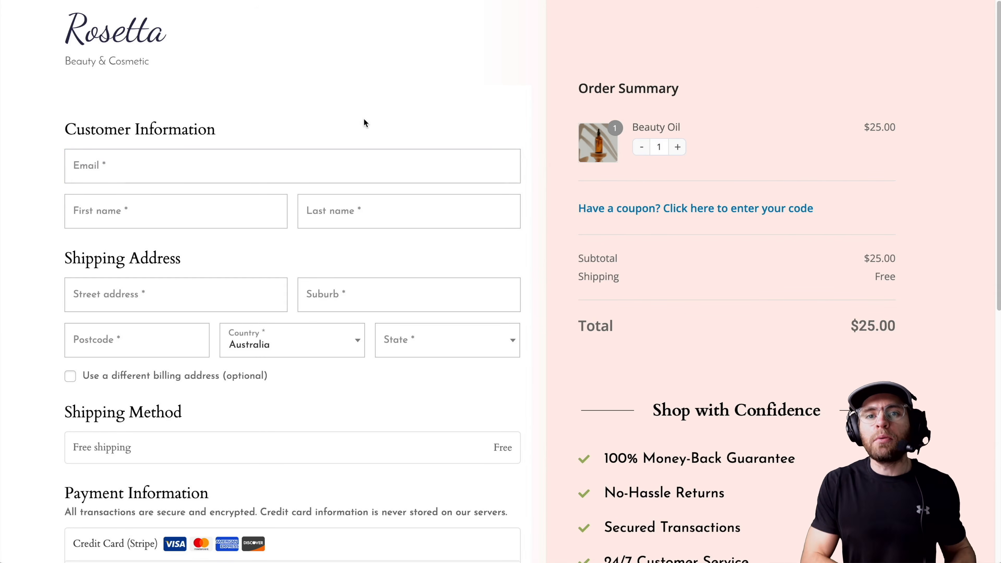
# Start entering the customer's email in the Rosetta store's checkout form for the Beauty Oil order.
pyautogui.click(332, 163)
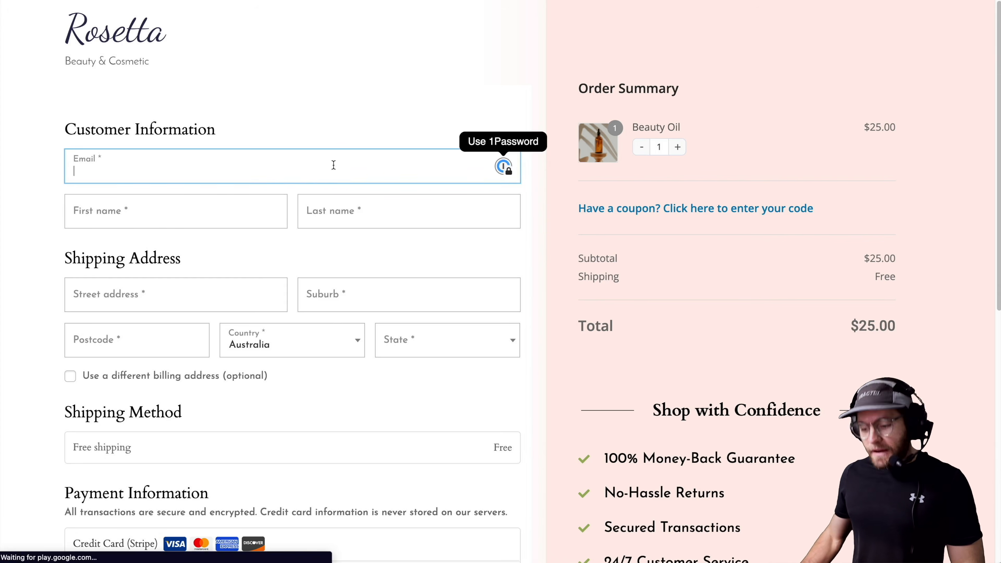
pyautogui.write('gr')
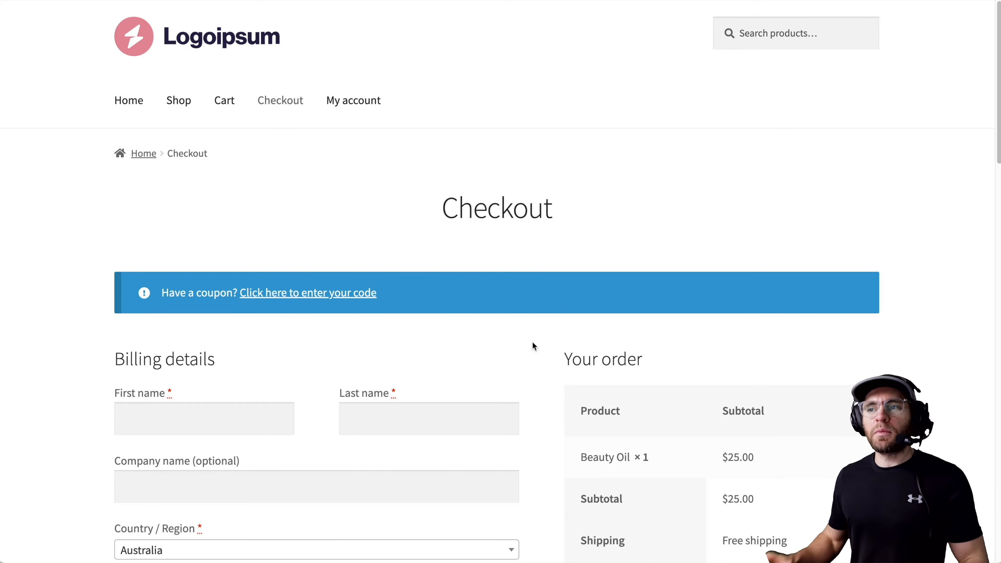
# Look over the billing and payment fields on the Logoipsum store's default checkout page.
pyautogui.scroll(-7, 532, 343)
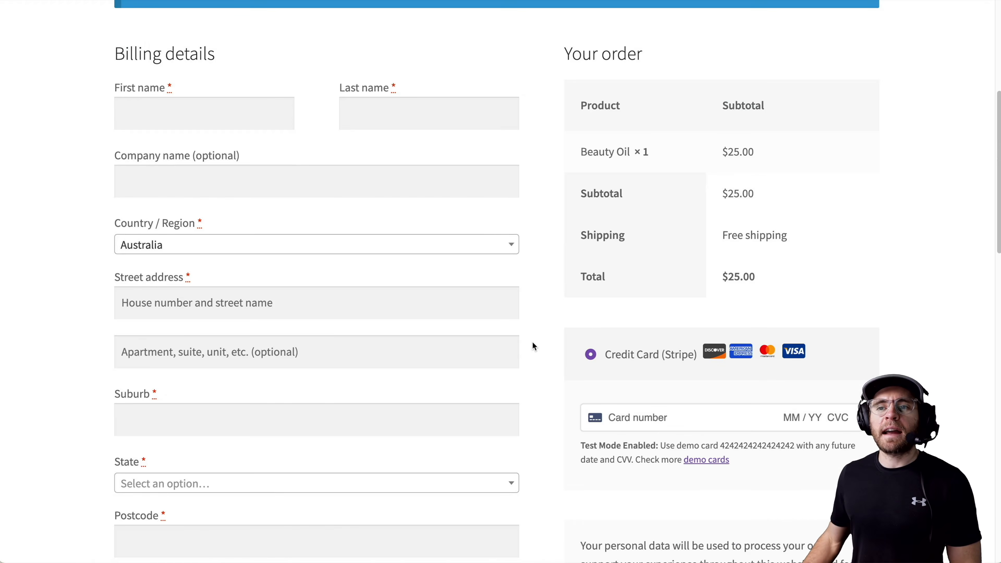
# Examine the default WooCommerce checkout form from the country field down to the email address and alternate shipping section.
pyautogui.scroll(-1, 531, 345)
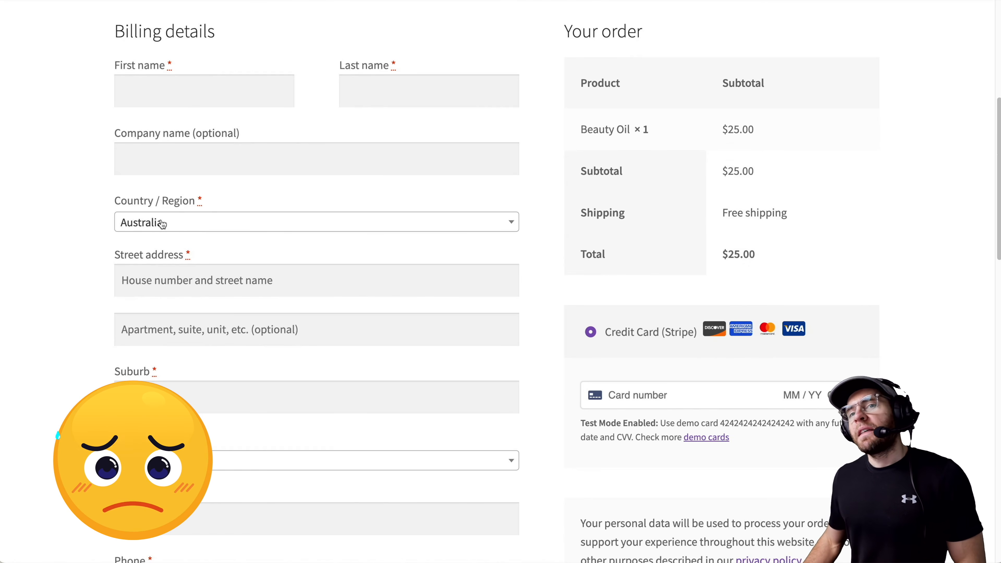
pyautogui.scroll(-10, 304, 327)
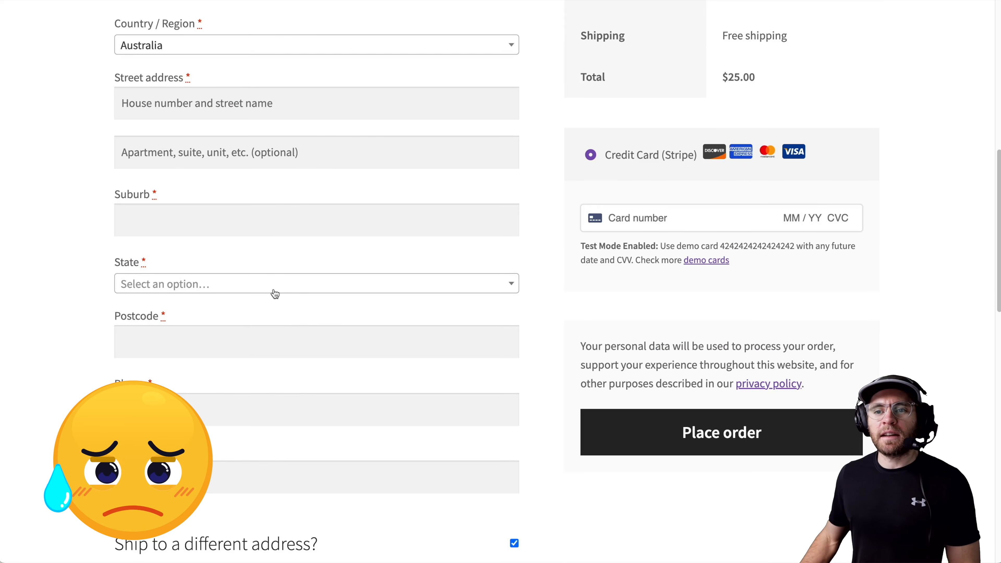
pyautogui.scroll(-3, 275, 295)
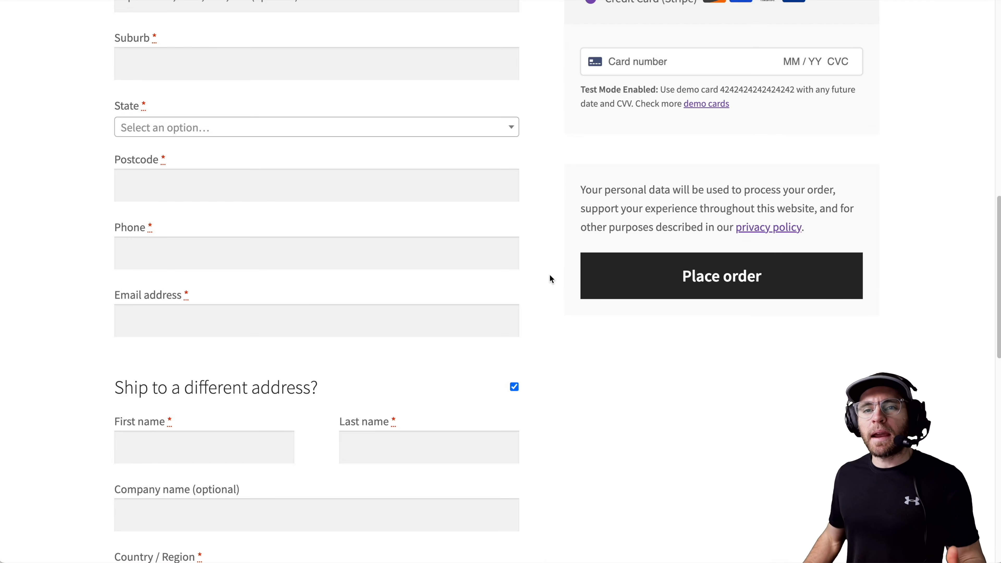
pyautogui.scroll(10, 171, 322)
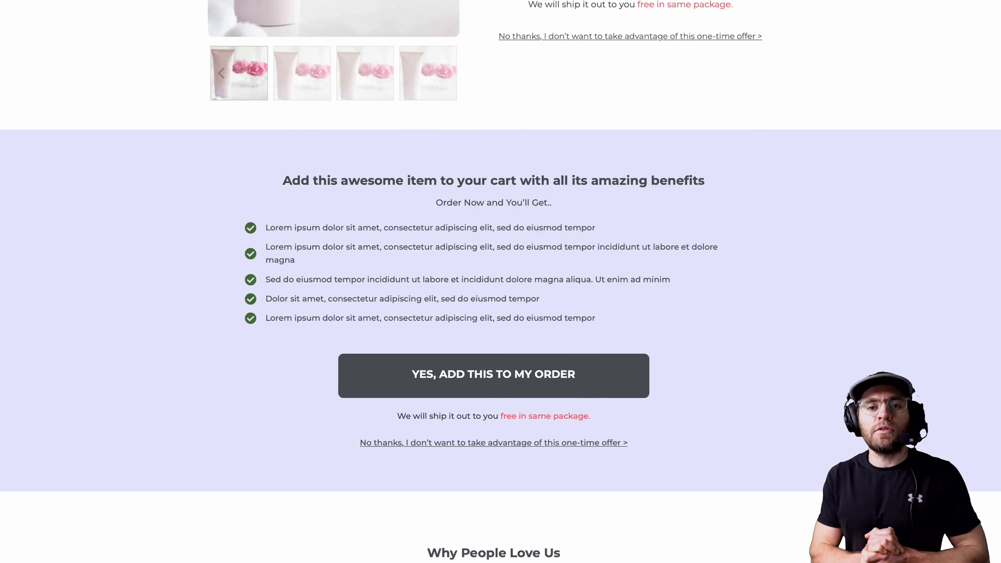
# Look through the example one-time offer page, the anti-ageing serum sales page and the Utopia Serum checkout page.
pyautogui.scroll(-4, 390, 290)
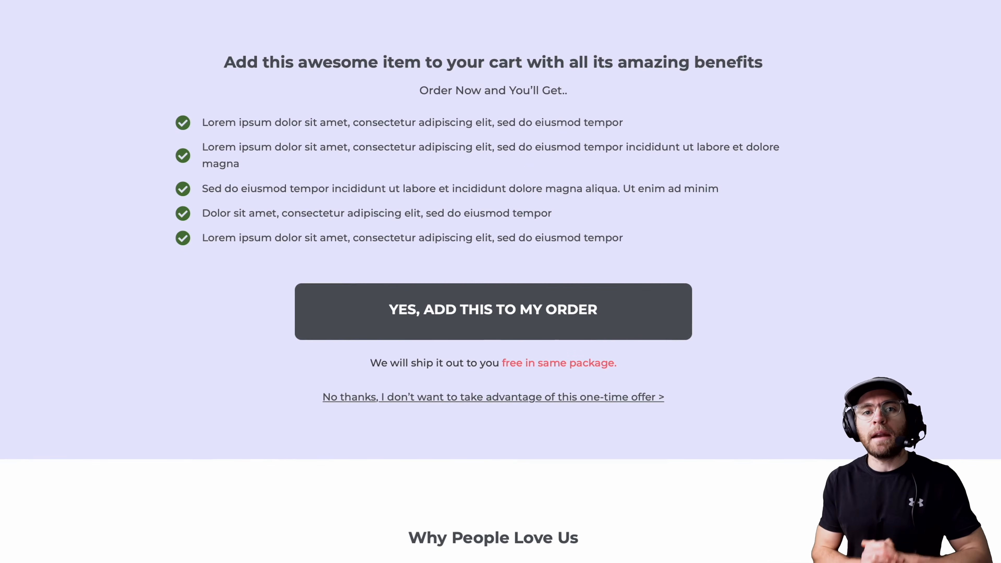
pyautogui.scroll(-5, 500, 281)
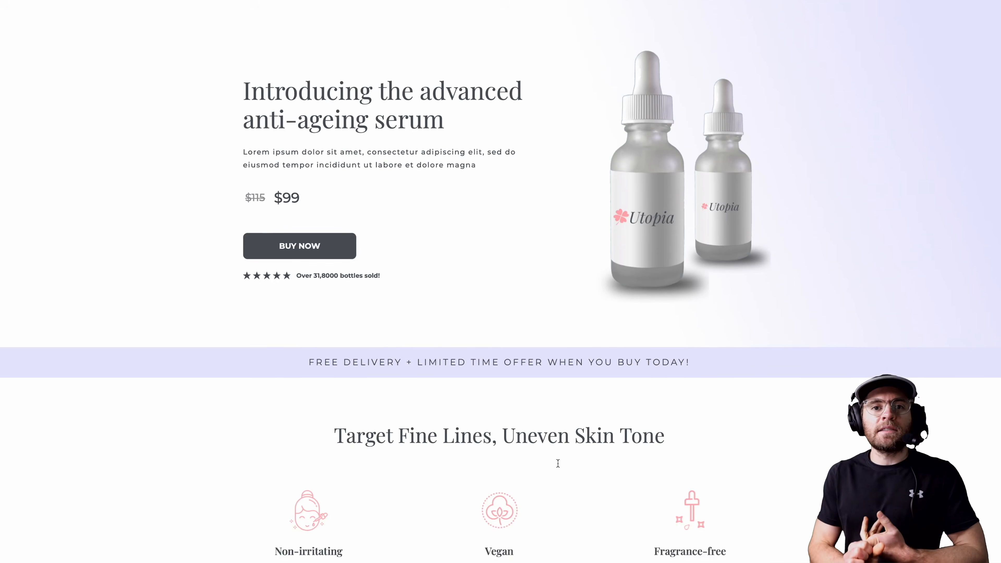
pyautogui.scroll(-9, 559, 473)
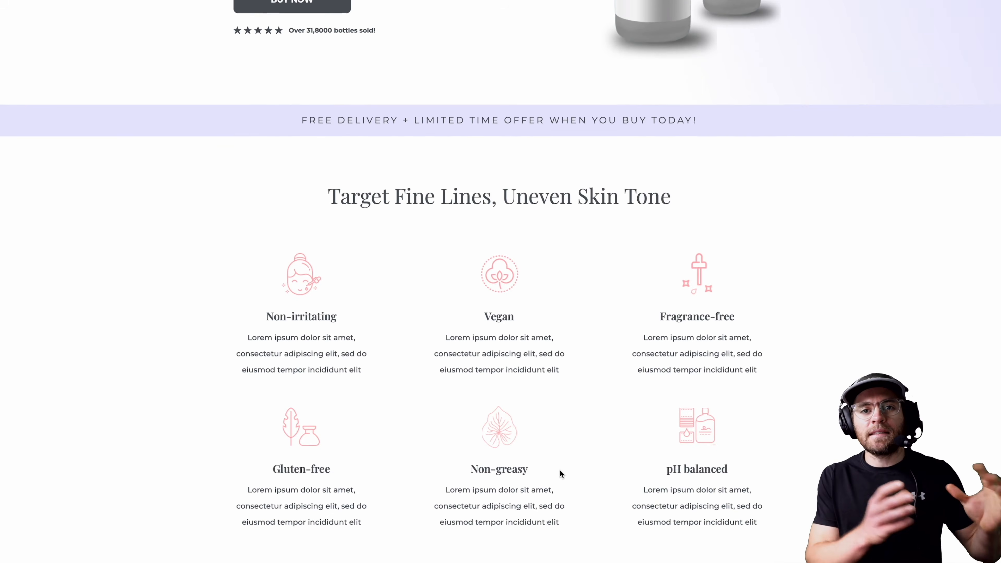
pyautogui.scroll(-7, 559, 469)
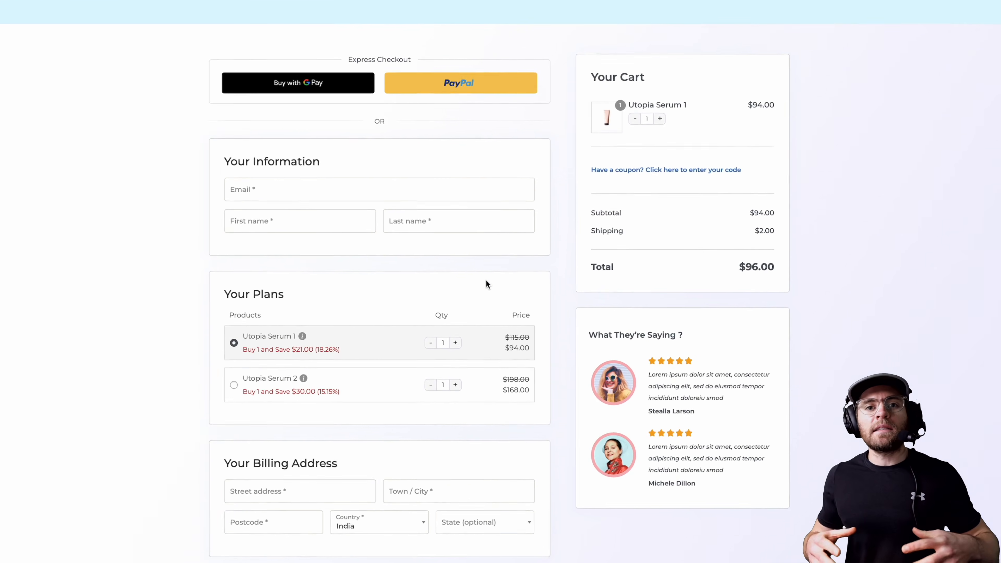
pyautogui.scroll(-2, 485, 279)
pyautogui.scroll(-5, 485, 279)
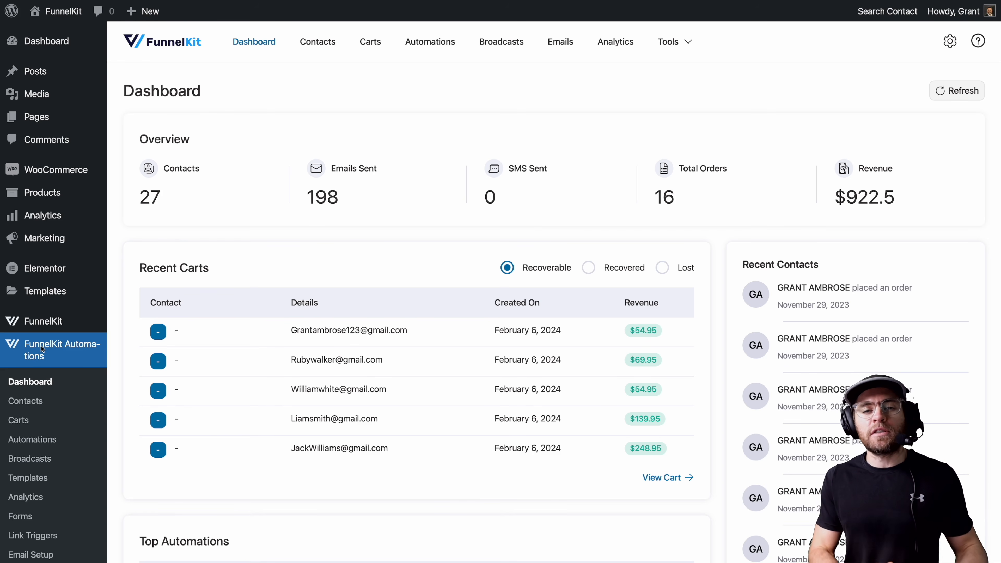
# Start adding a checkout step to the FunnelKit Store Checkout and show the Block Editor templates.
pyautogui.click(43, 321)
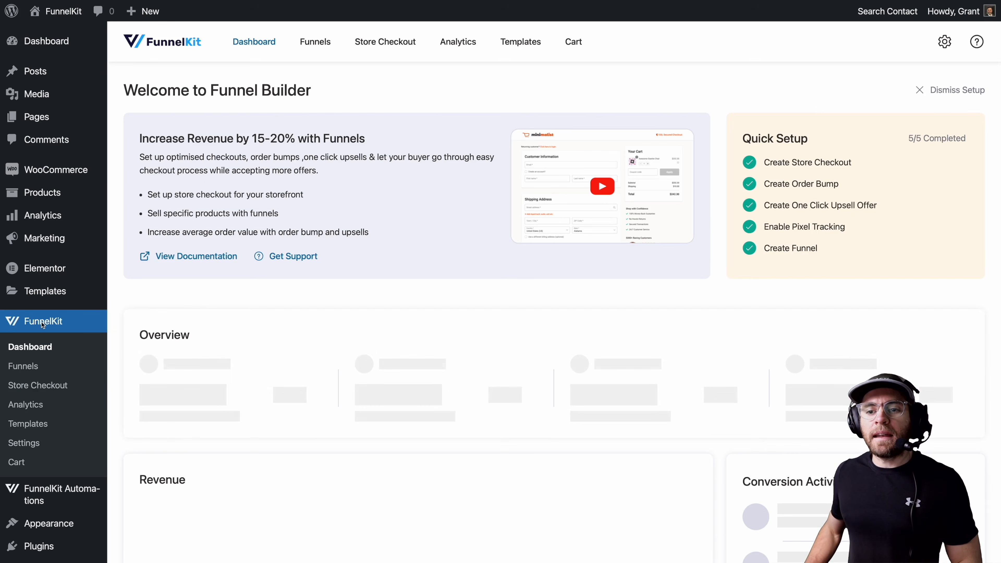
pyautogui.click(38, 385)
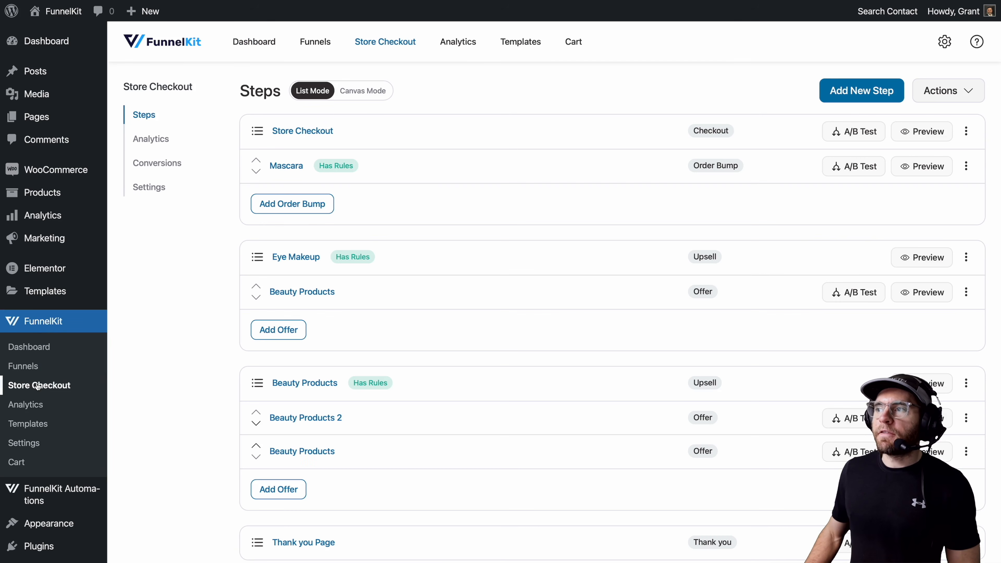
pyautogui.click(847, 93)
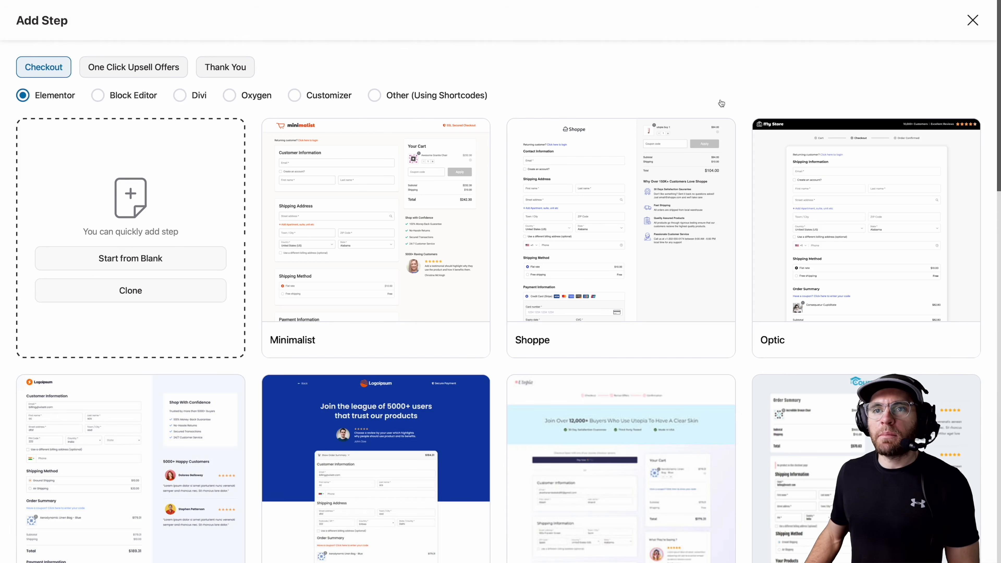
pyautogui.click(137, 96)
# Find the Rosetta checkout template, preview it and start importing it.
pyautogui.scroll(-10, 523, 331)
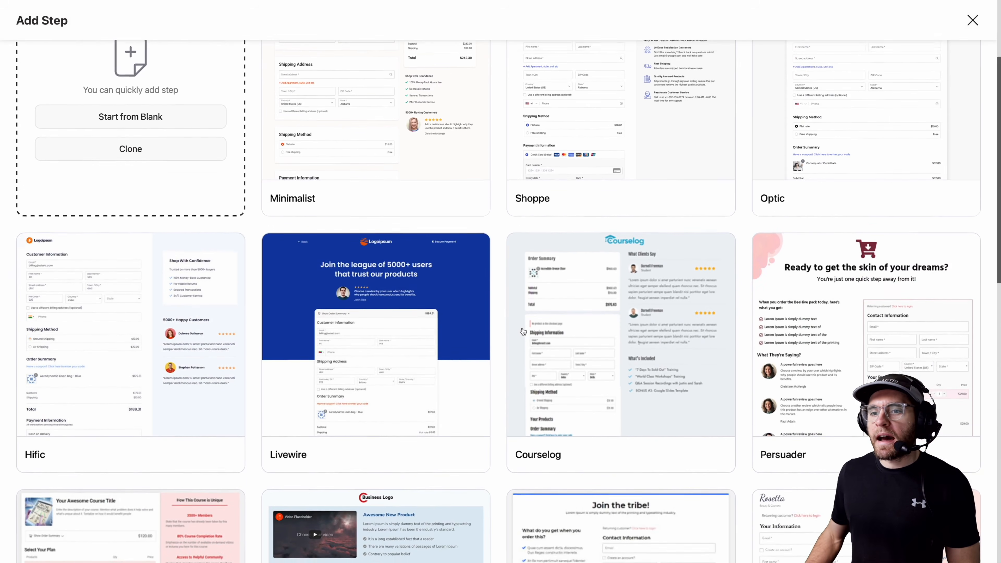
pyautogui.scroll(-2, 523, 331)
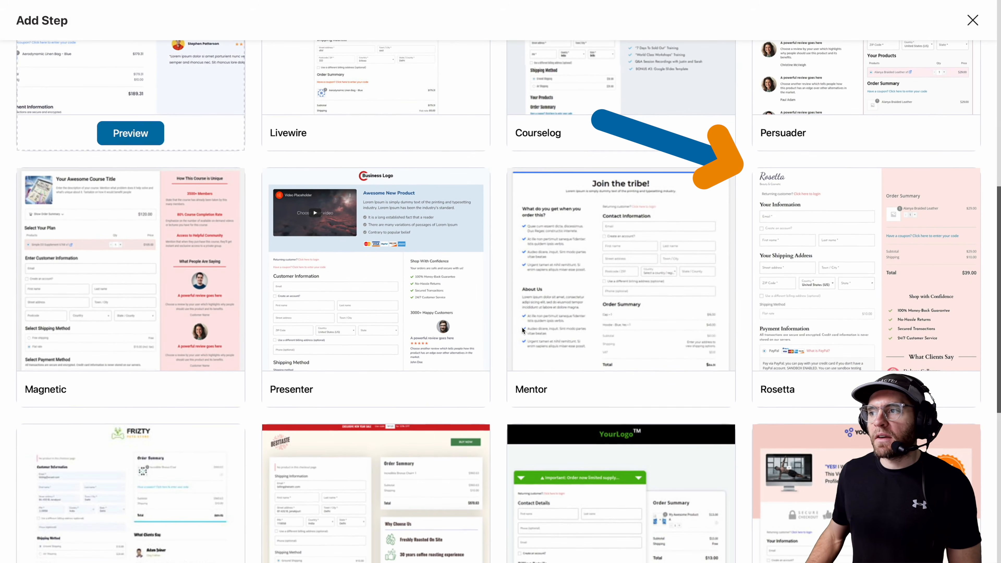
pyautogui.click(866, 389)
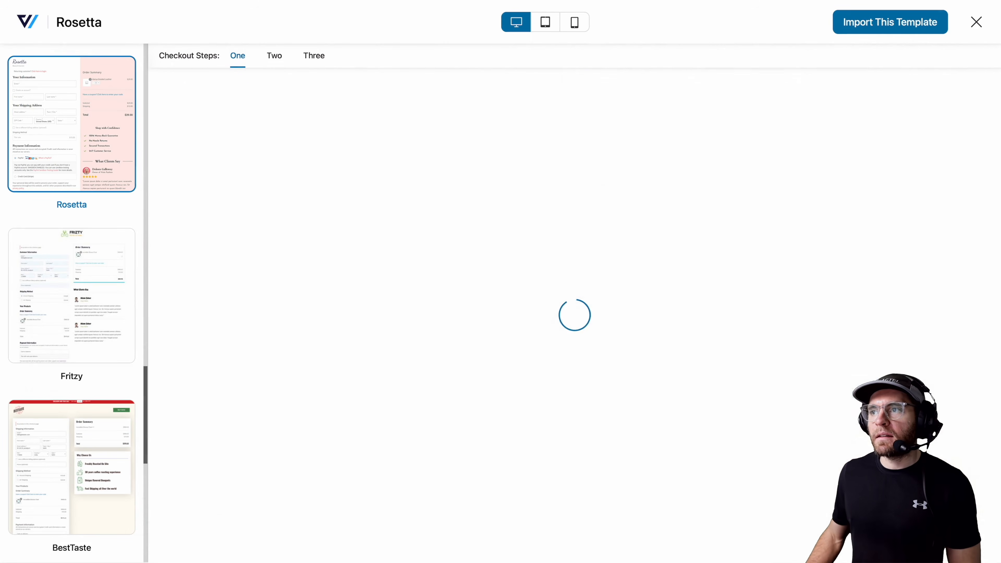
pyautogui.click(872, 28)
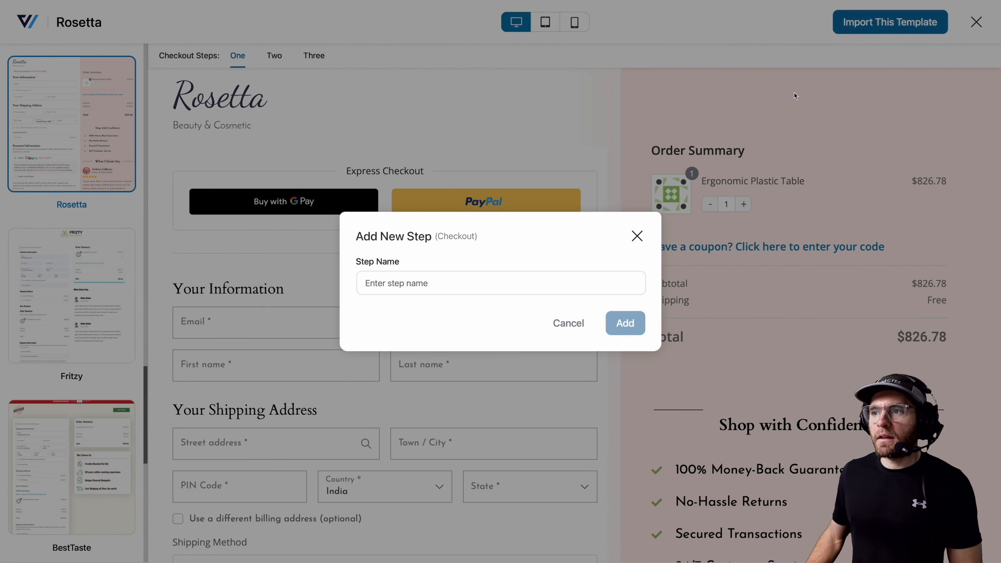
# Name the new checkout step "Default Checkout", add it and open it to review its checkout form fields.
pyautogui.click(428, 282)
pyautogui.write('Default Checkout')
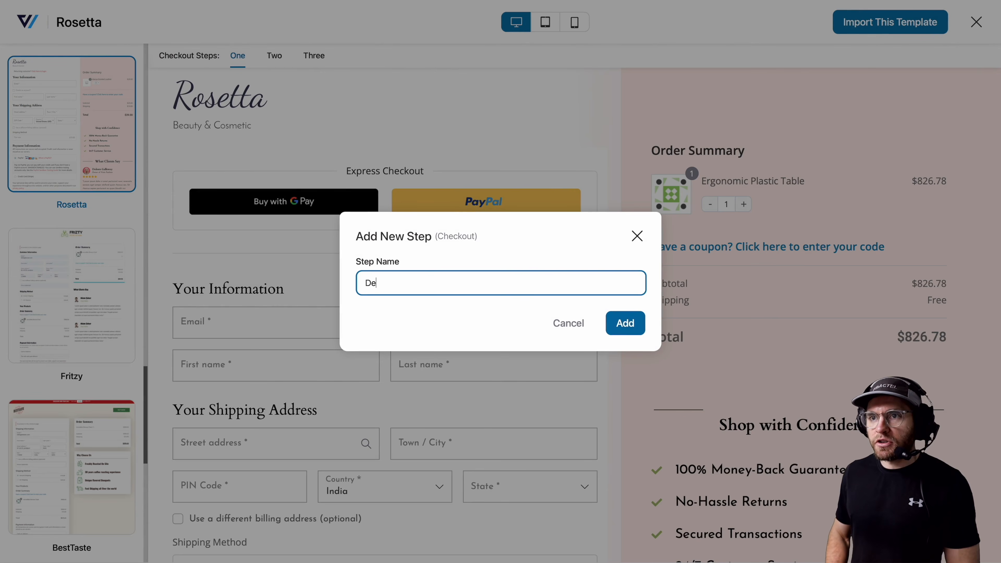
pyautogui.click(624, 323)
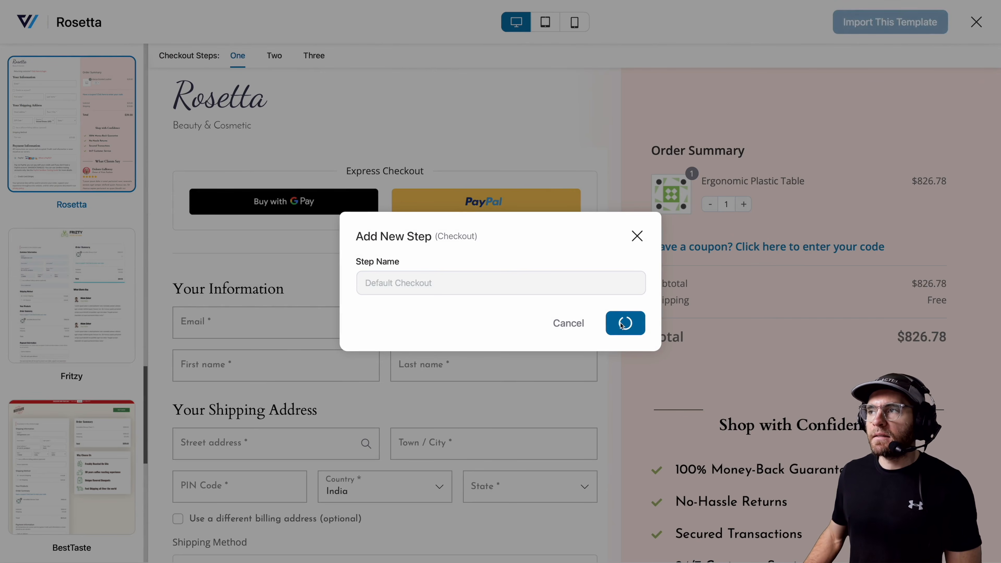
pyautogui.click(306, 133)
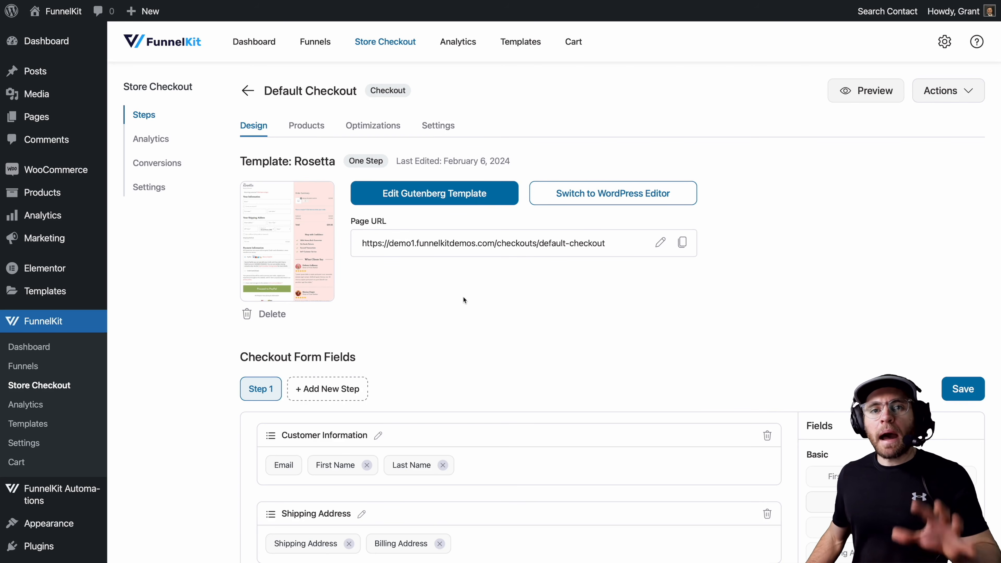
pyautogui.scroll(-7, 463, 299)
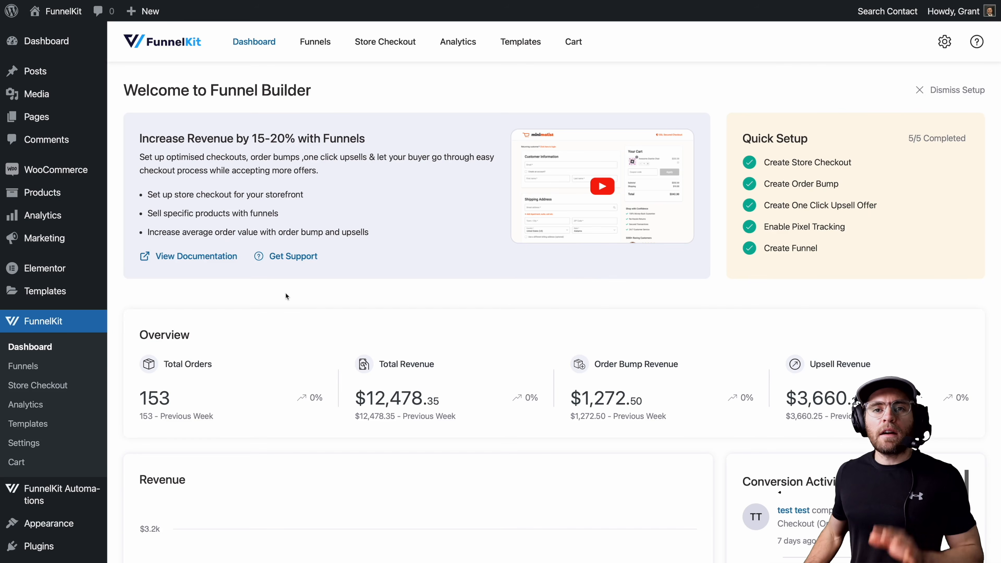
# Open the Cart settings of FunnelKit Automations.
pyautogui.scroll(-3, 286, 292)
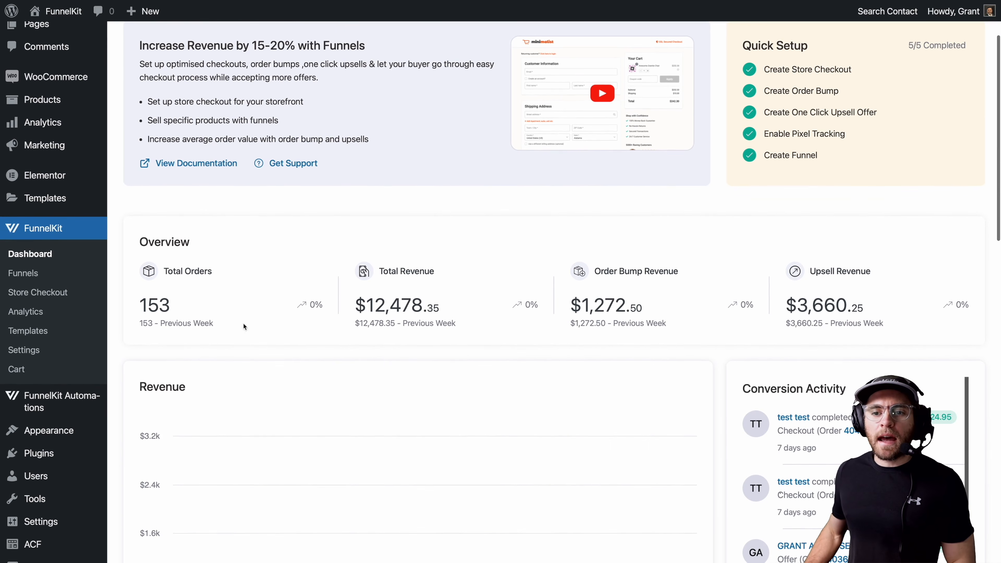
pyautogui.moveTo(67, 402)
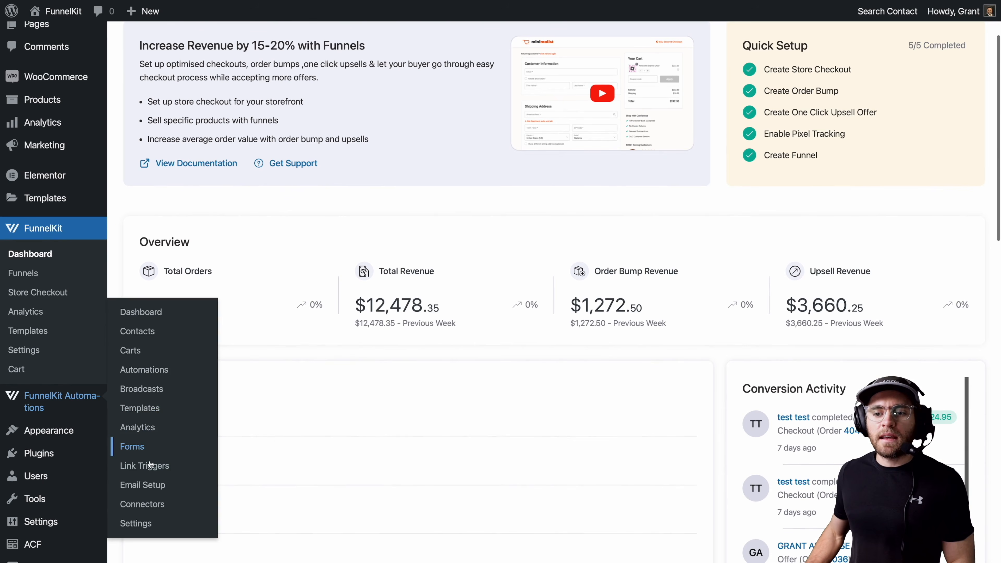
pyautogui.click(136, 524)
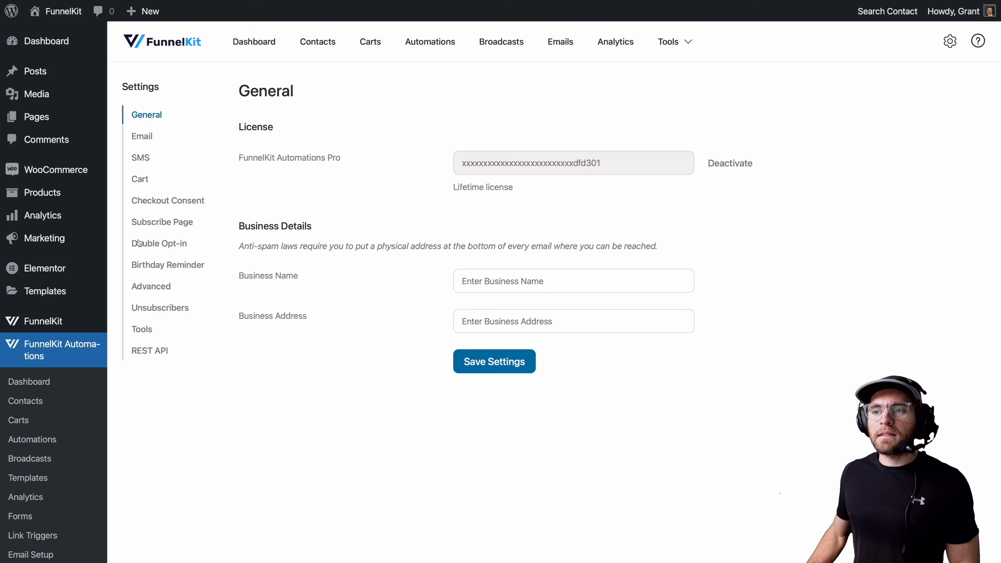
pyautogui.click(140, 182)
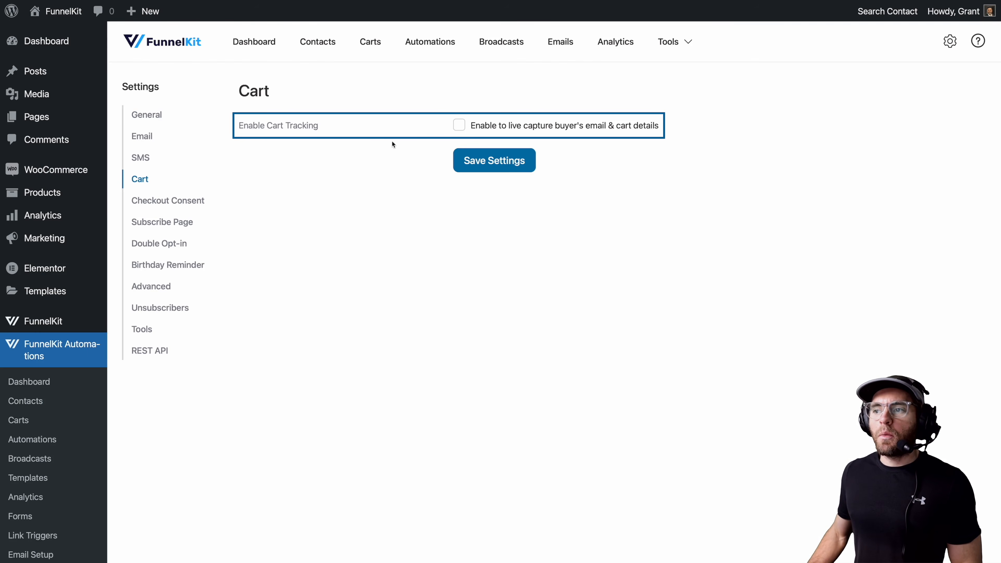
# Enable cart tracking to live capture the buyer's email and cart details, and save the settings.
pyautogui.click(458, 125)
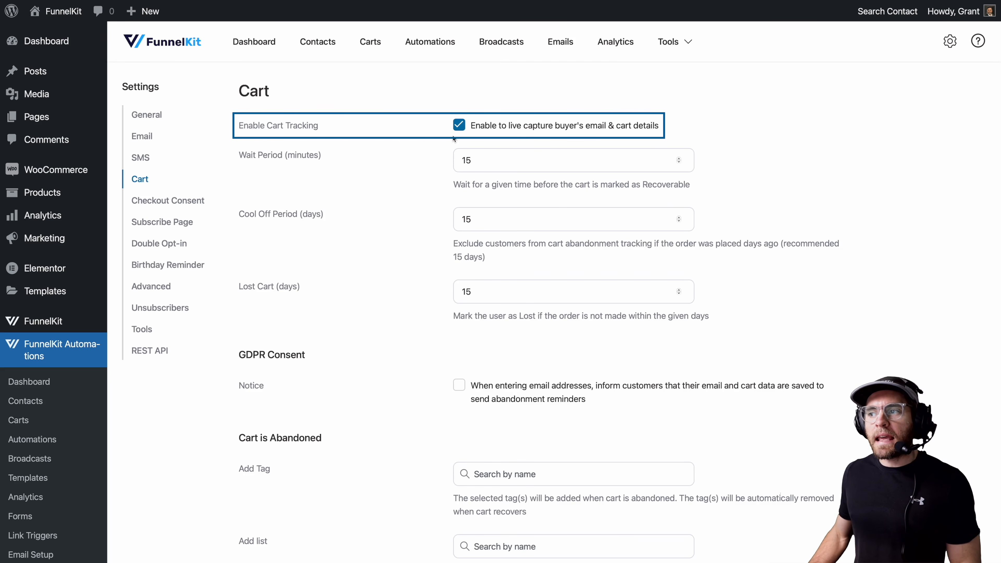
pyautogui.scroll(-9, 442, 208)
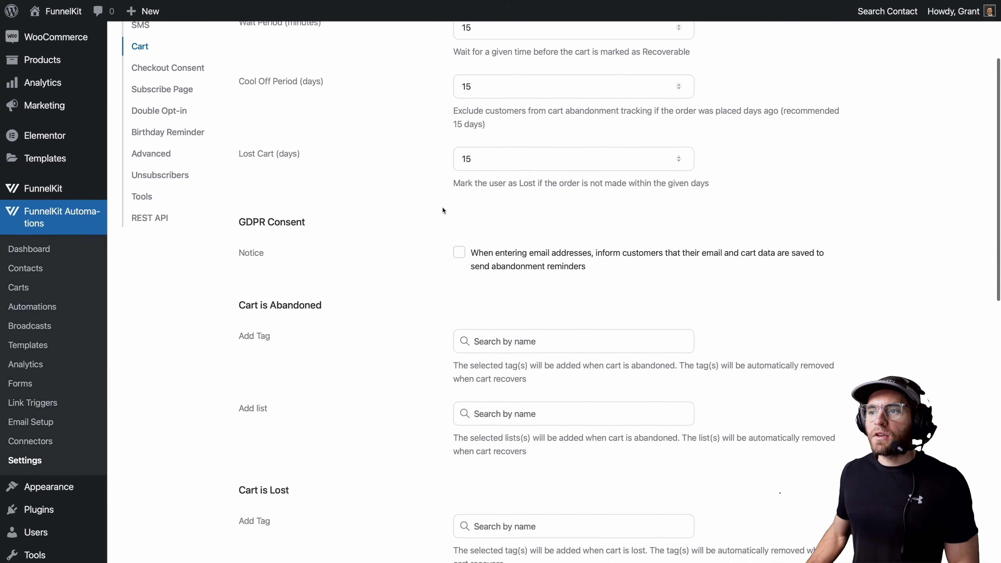
pyautogui.scroll(-10, 442, 207)
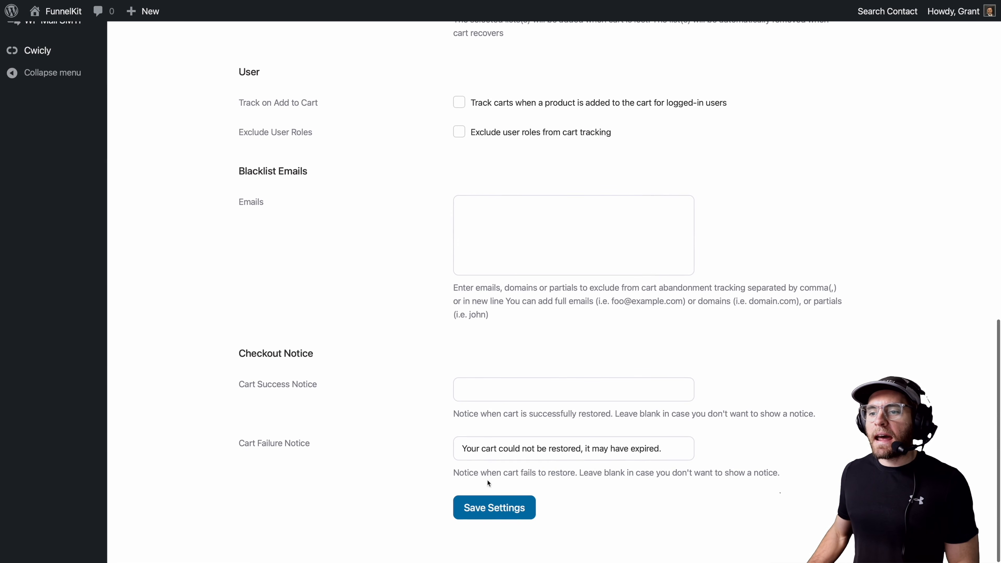
pyautogui.click(489, 506)
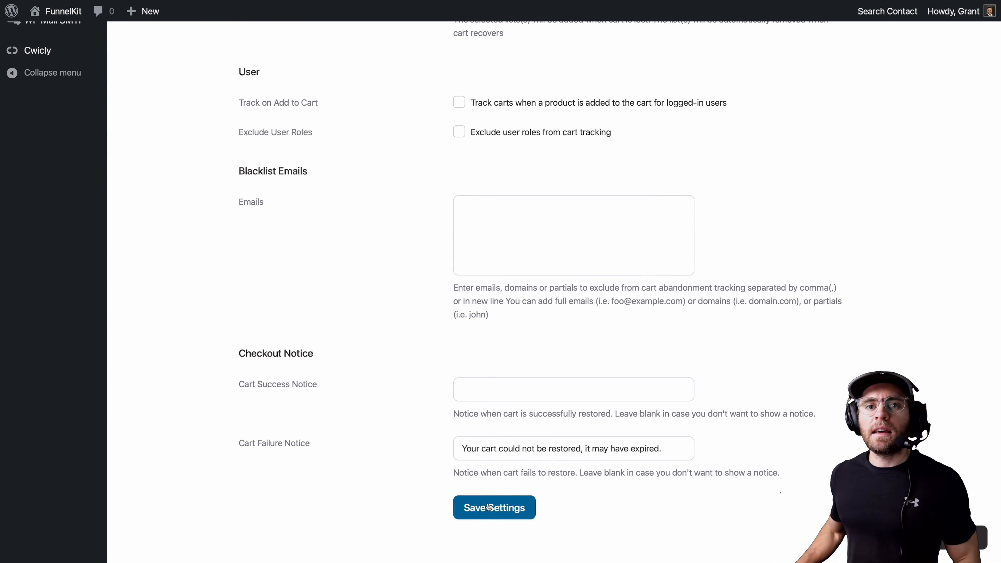
# Open the Carts list in FunnelKit Automations.
pyautogui.scroll(15, 488, 507)
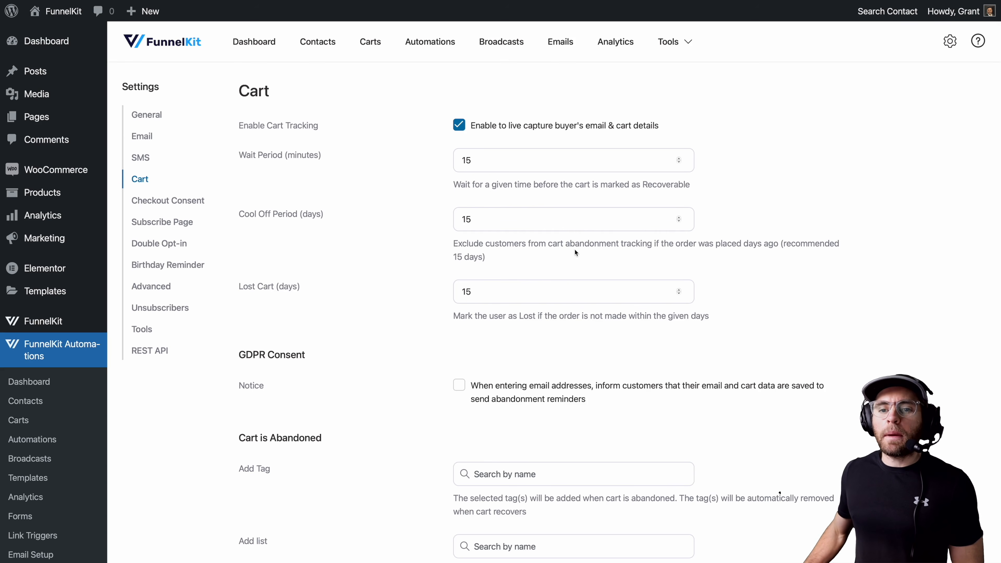
pyautogui.scroll(-3, 55, 381)
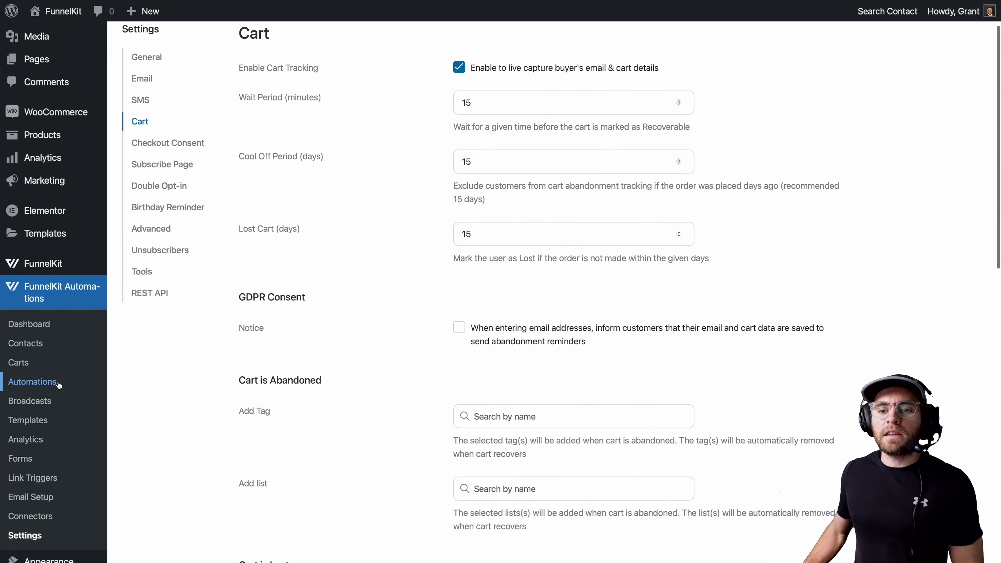
pyautogui.click(24, 364)
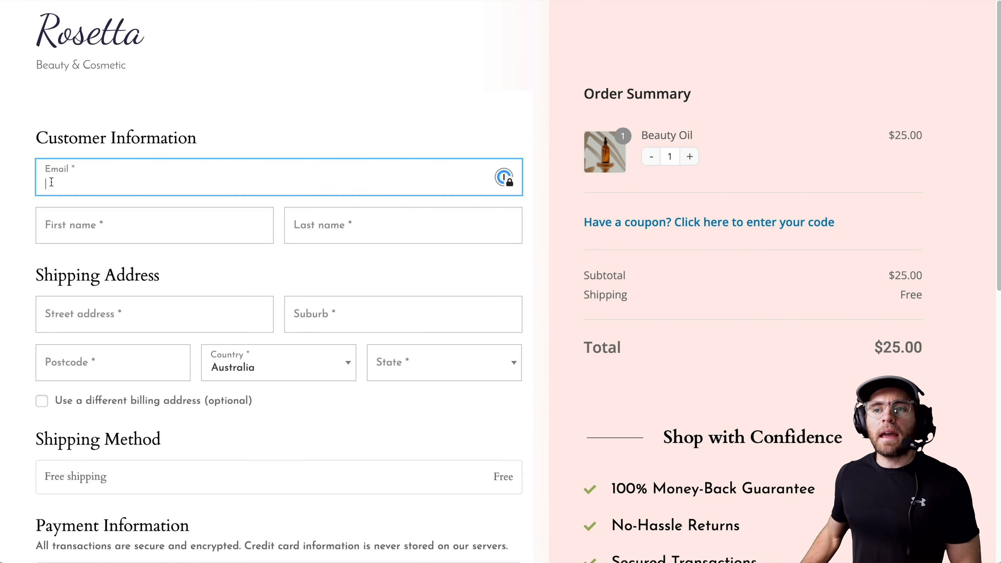
# Paste the customer's email into the Rosetta checkout form and reload the Recoverable Carts list to inspect the captured cart.
pyautogui.hotkey('ctrl', 'v')
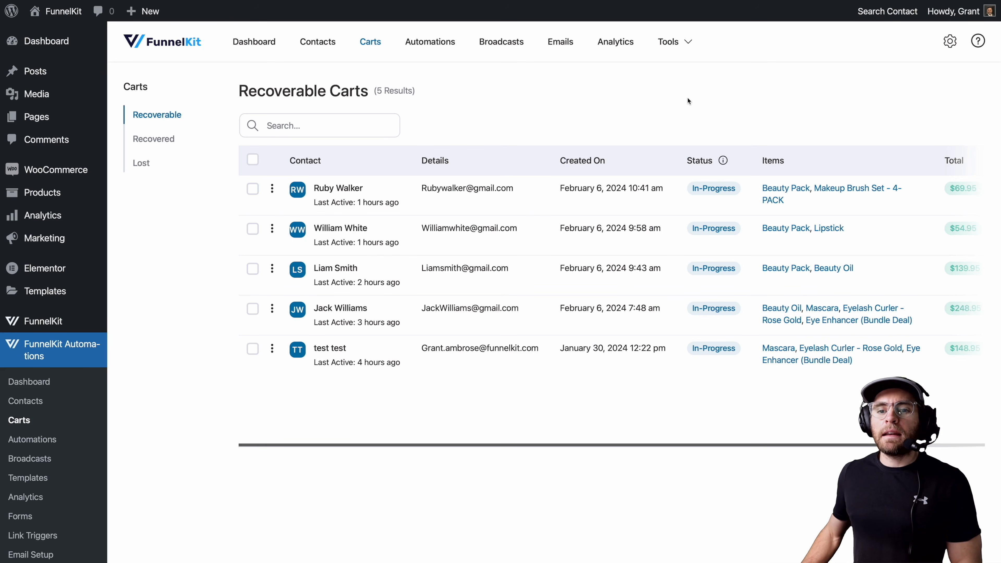
pyautogui.hotkey('ctrl', 'r')
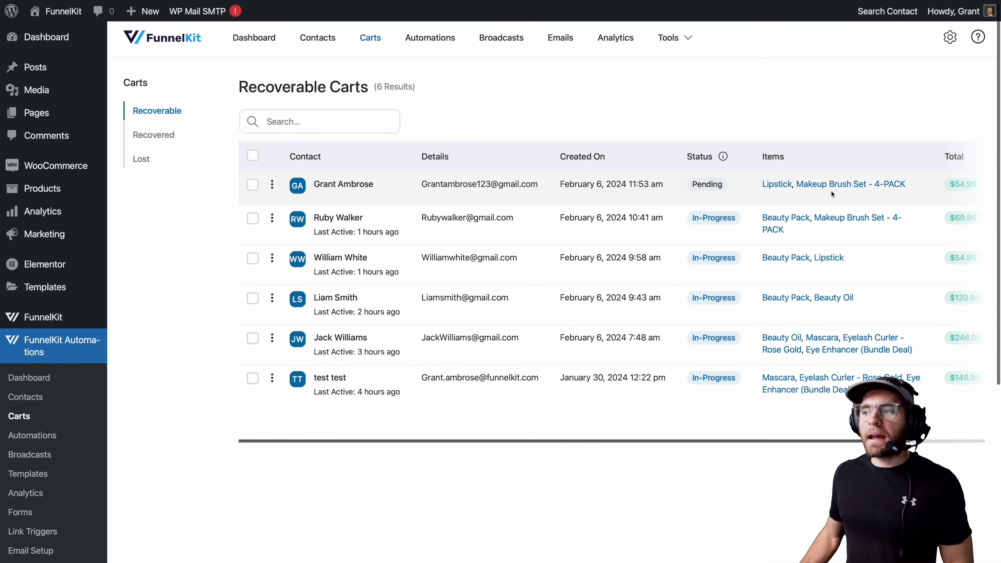
pyautogui.hscroll(3, 830, 190)
pyautogui.hscroll(-3, 669, 188)
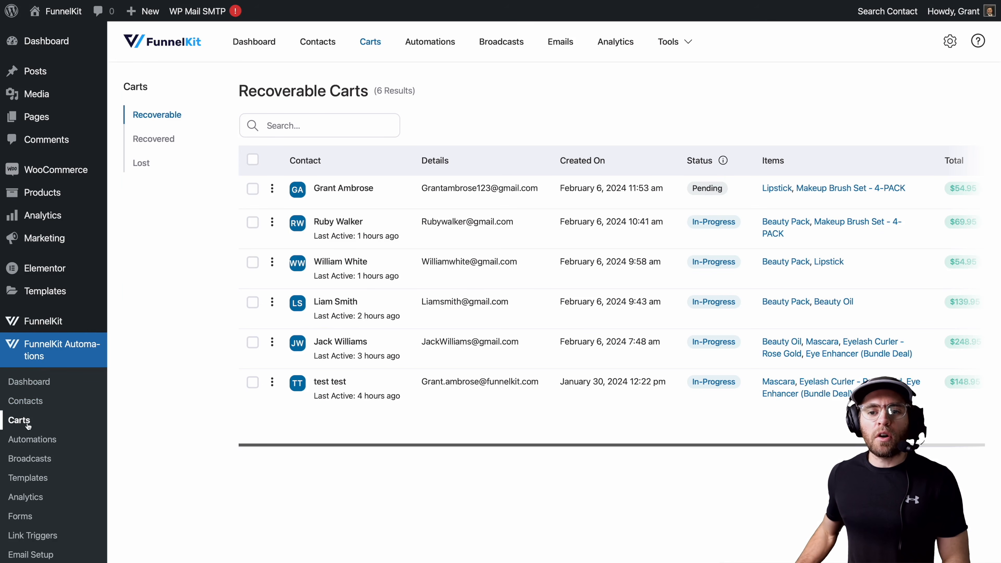
# Create a new automation from scratch named "Abandoned Cart Recovery - Example 1".
pyautogui.click(34, 439)
pyautogui.click(893, 98)
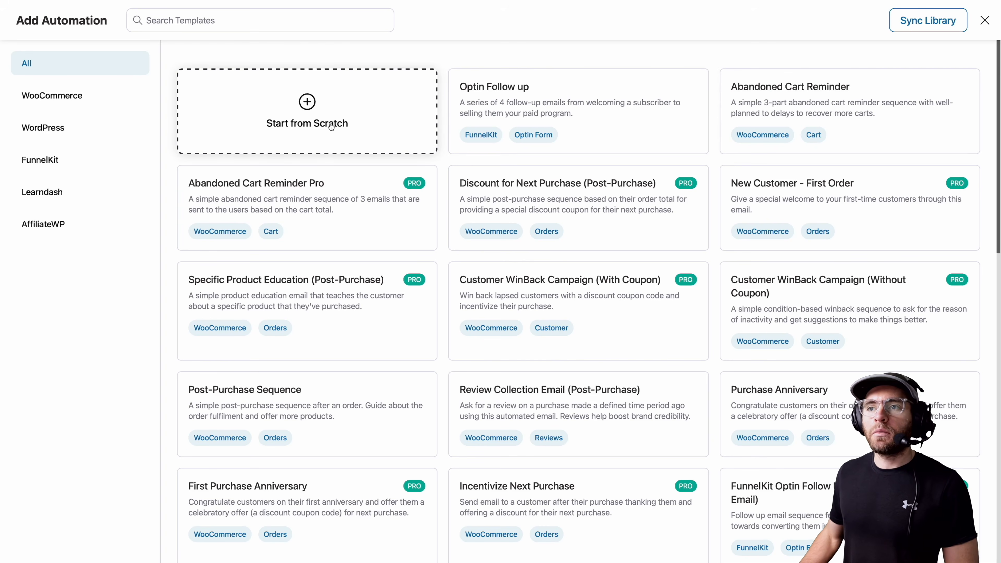
pyautogui.click(330, 127)
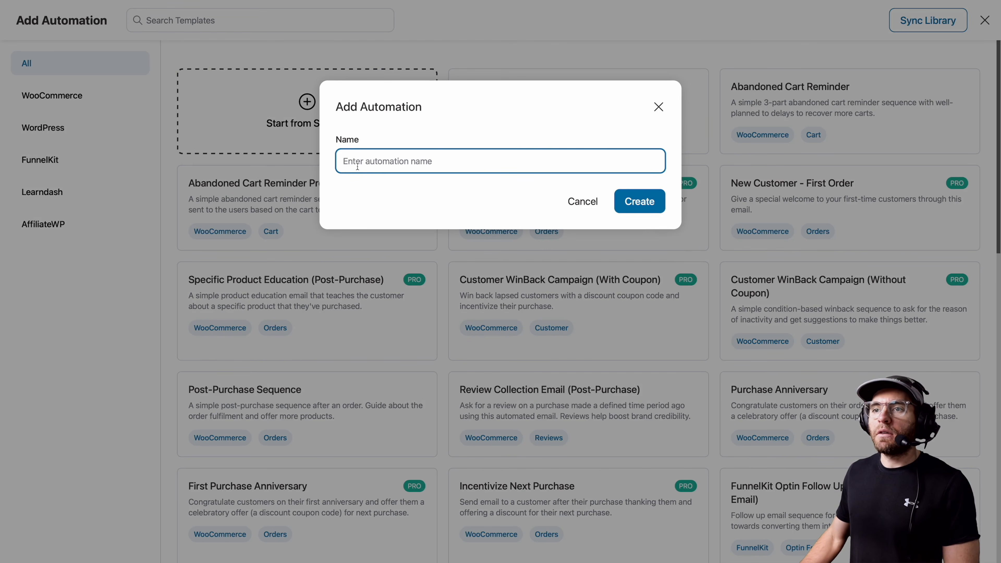
pyautogui.write('Abandoned Cart Recovery - Example 1')
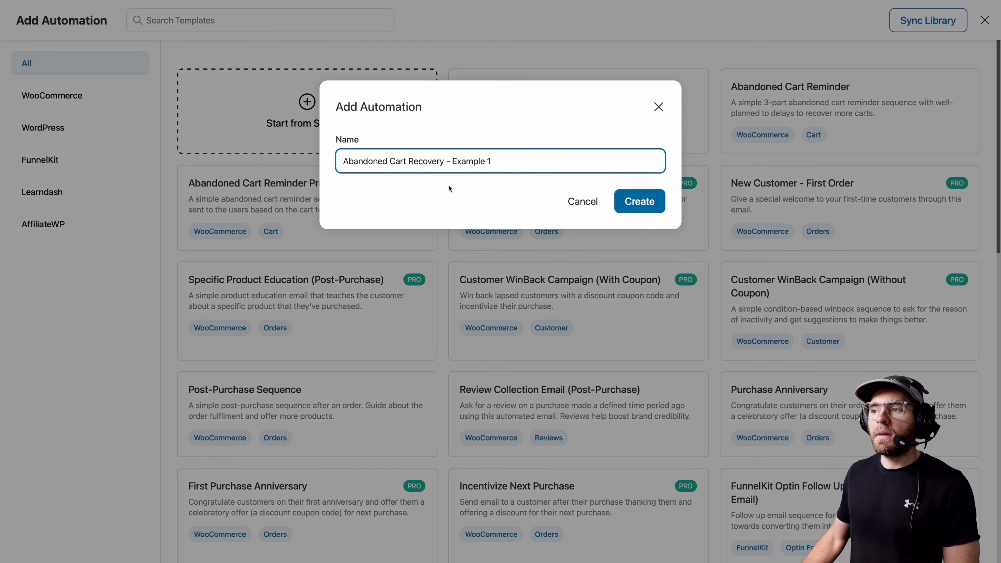
pyautogui.click(630, 201)
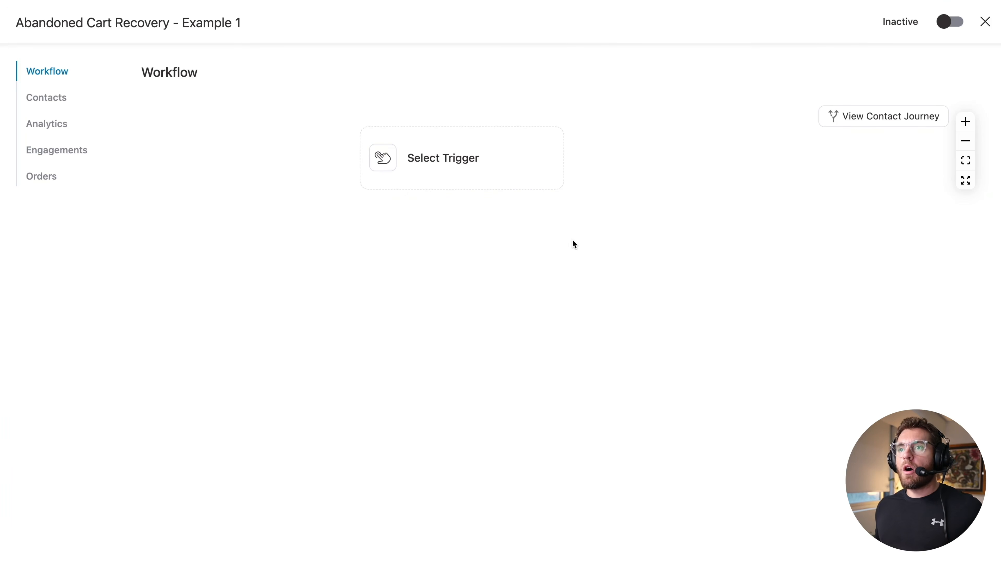
# Set the automation's trigger to the WooCommerce Cart Abandoned event.
pyautogui.click(503, 173)
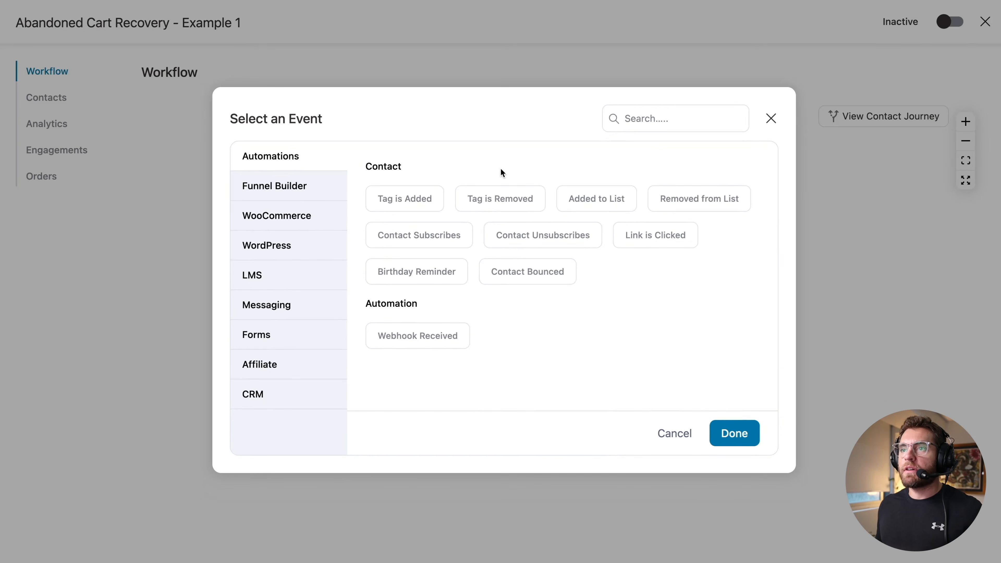
pyautogui.click(313, 221)
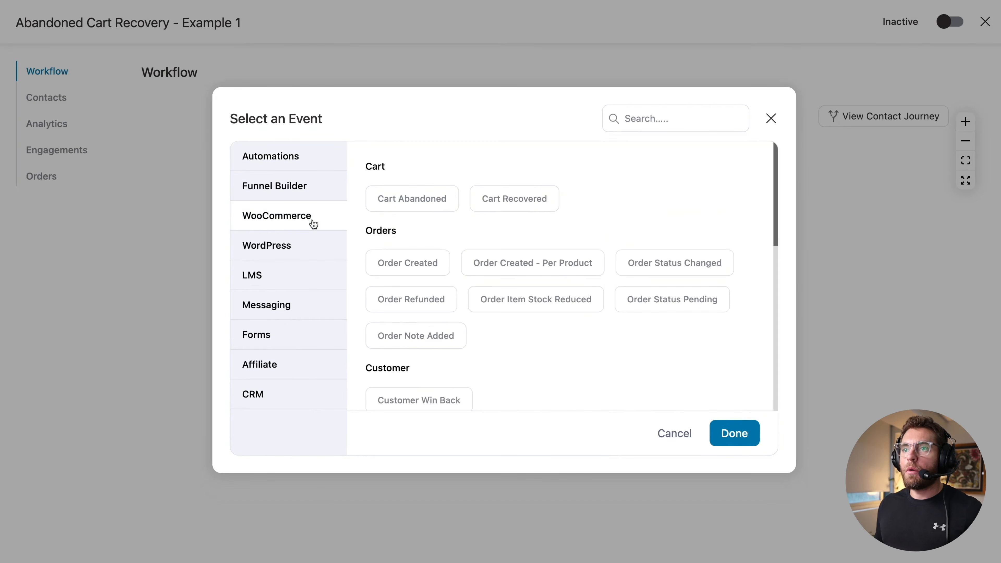
pyautogui.click(419, 205)
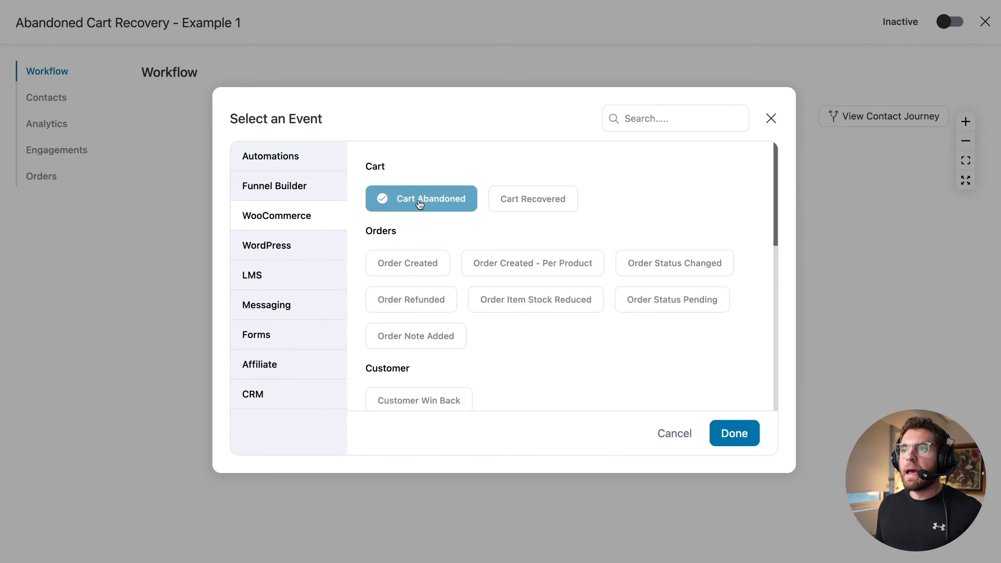
pyautogui.click(733, 433)
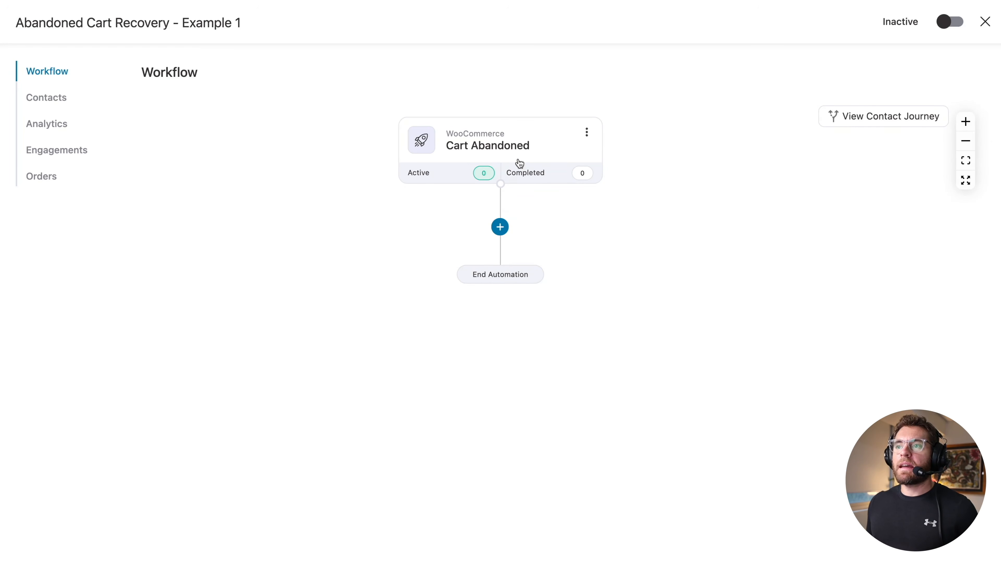
# Add a Send Email action directly after the Cart Abandoned trigger.
pyautogui.click(500, 227)
pyautogui.click(459, 292)
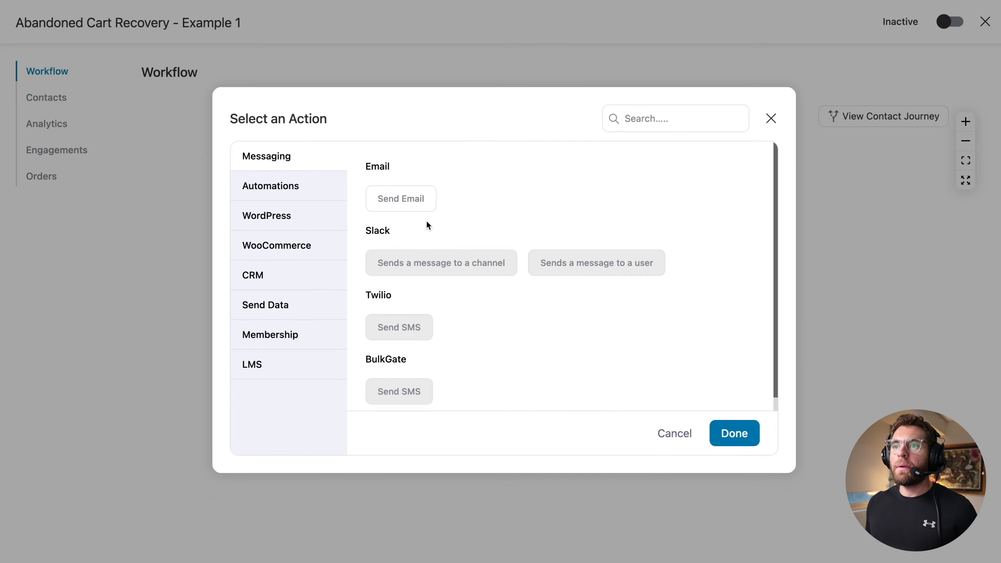
pyautogui.click(420, 208)
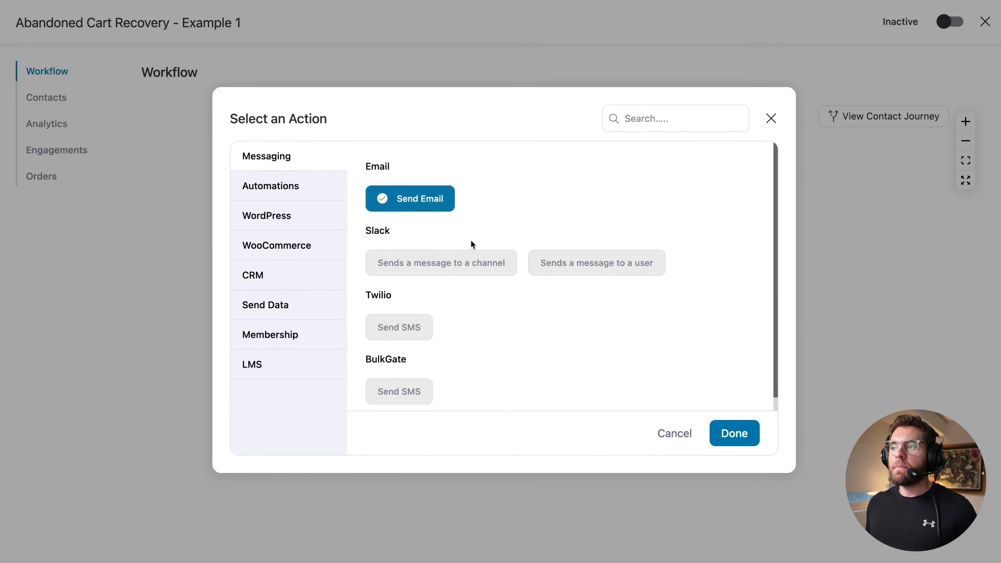
pyautogui.click(740, 441)
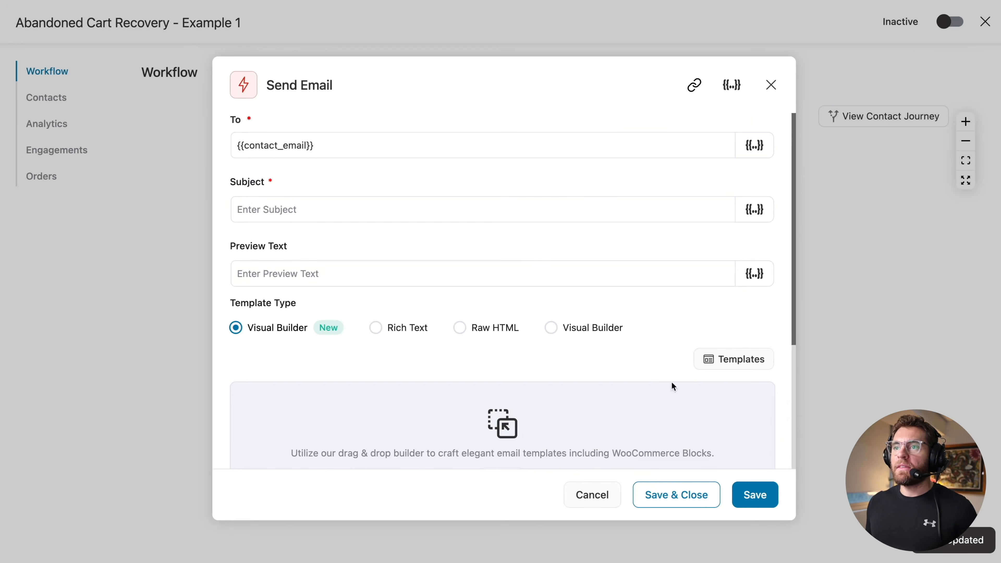
# Set the email's subject to "Was something wrong?" and open its content for editing in the new visual builder.
pyautogui.click(489, 212)
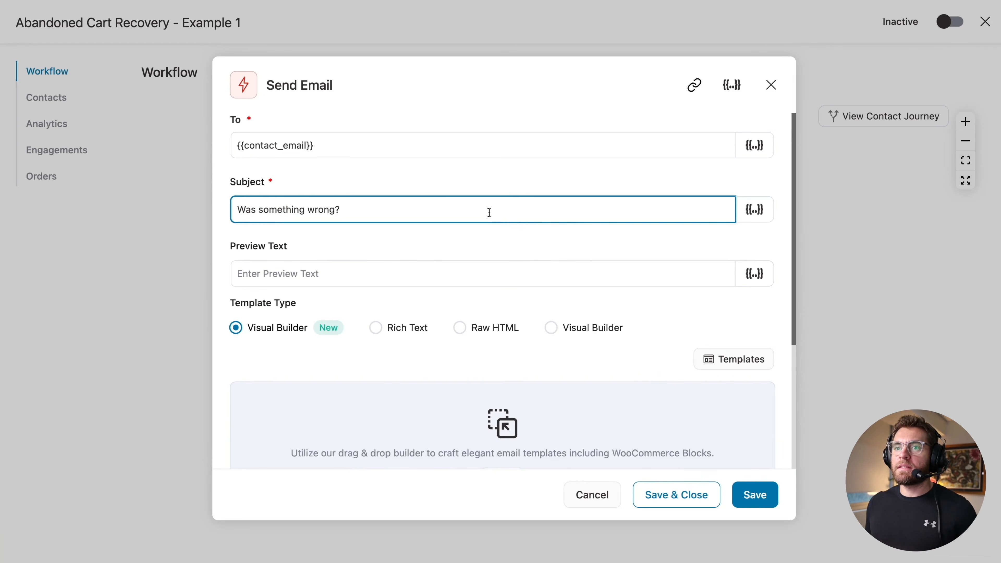
pyautogui.scroll(-4, 799, 276)
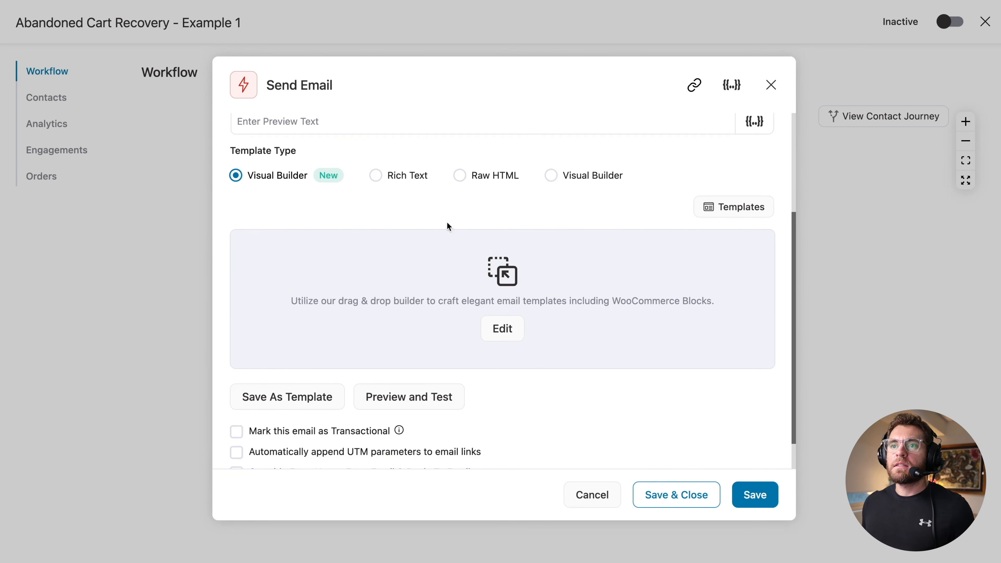
pyautogui.click(506, 329)
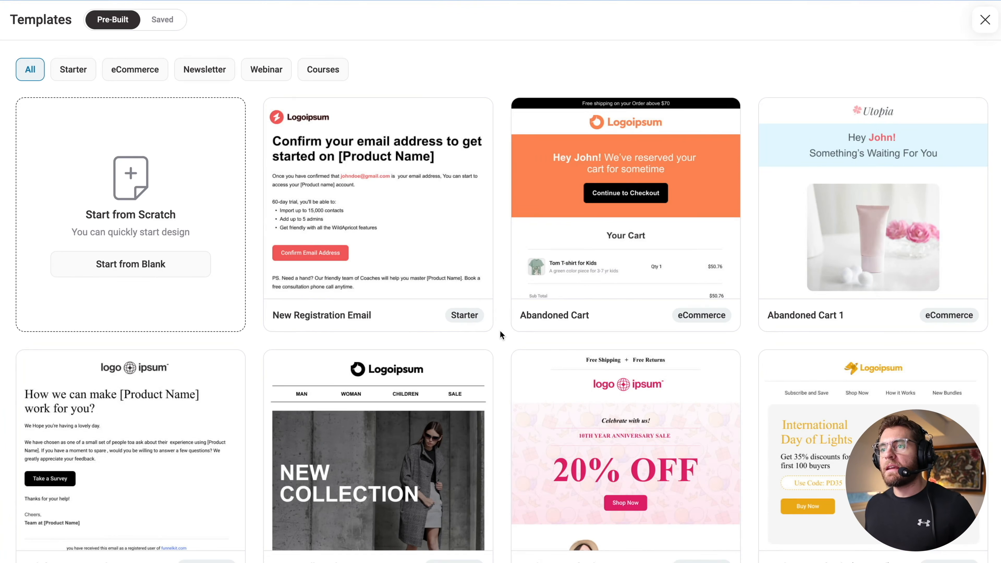
# Preview the pre-built Abandoned Cart and Abandoned Cart 1 email templates, and return to the template list without importing one.
pyautogui.moveTo(568, 286)
pyautogui.click(630, 310)
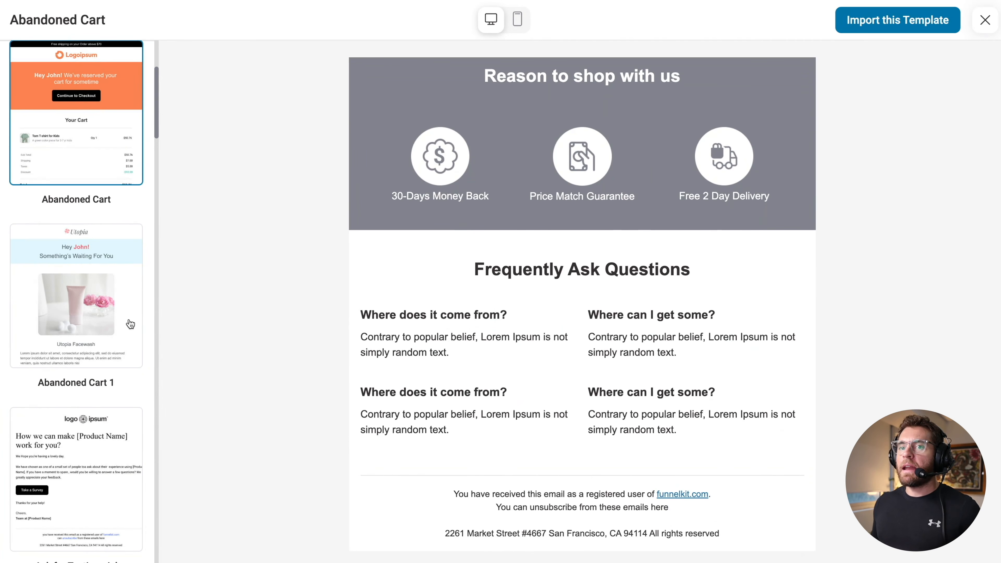
pyautogui.click(110, 320)
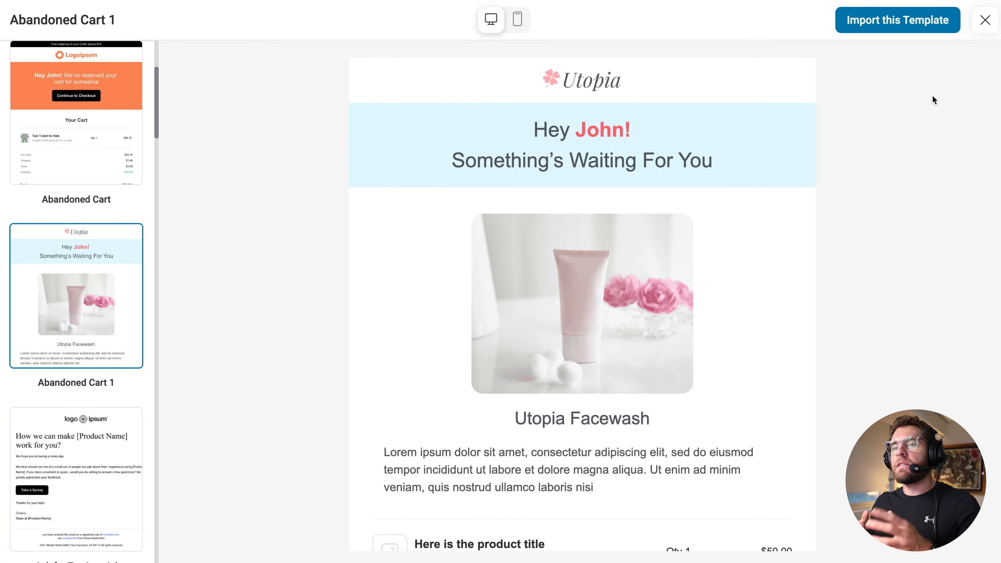
pyautogui.click(982, 24)
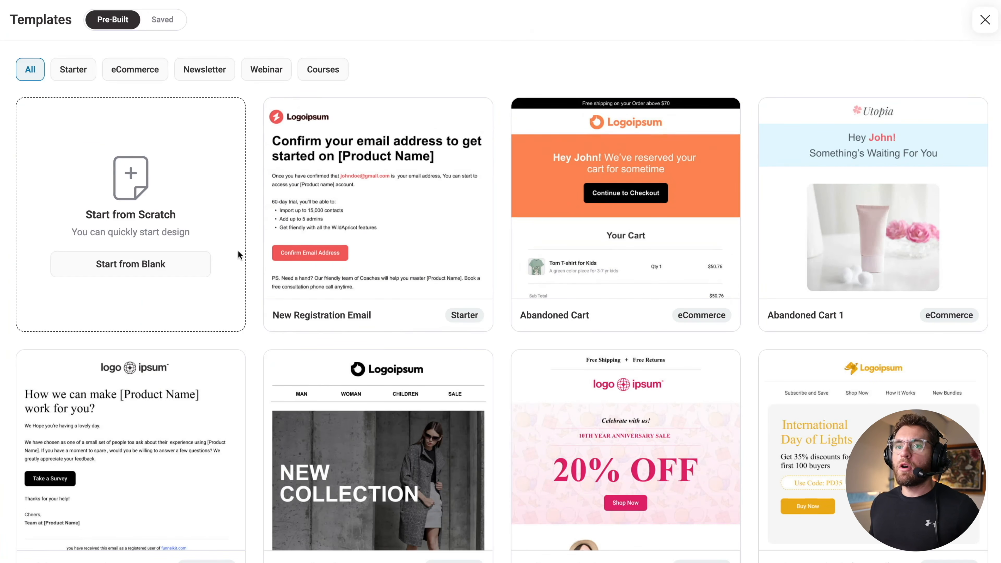
# Start the email from a blank design and delete the default rows down to one single-column row.
pyautogui.click(182, 264)
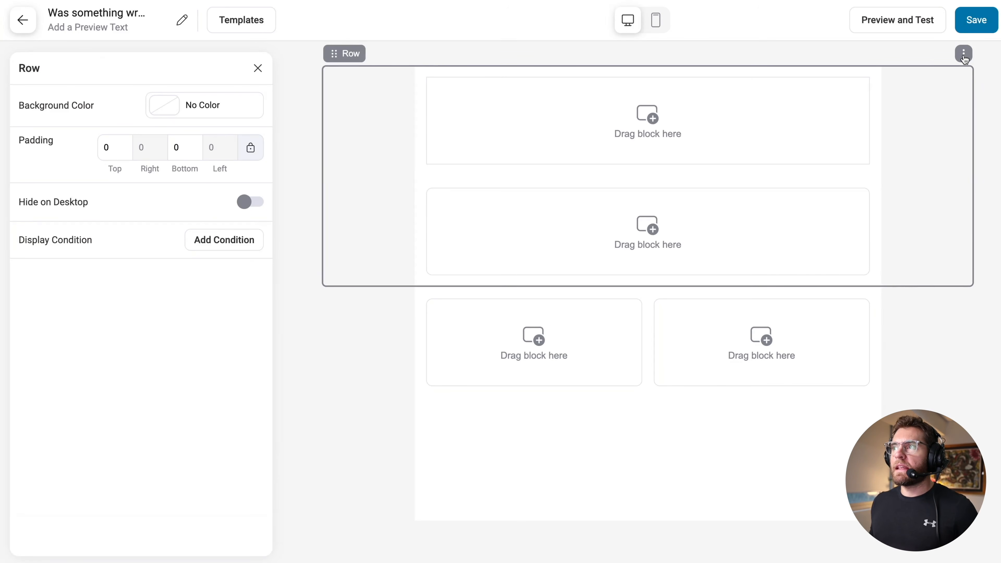
pyautogui.click(963, 53)
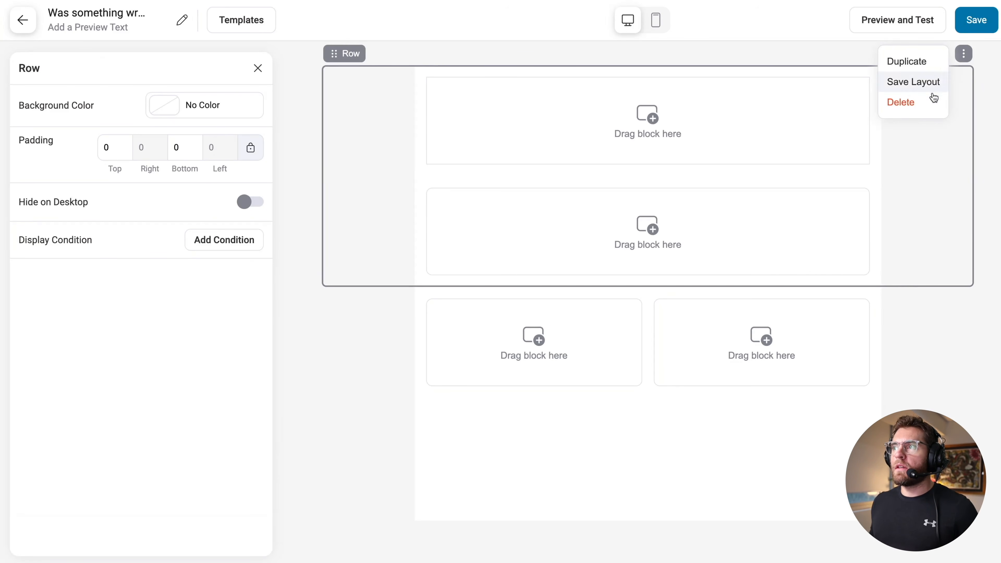
pyautogui.click(933, 100)
pyautogui.click(402, 121)
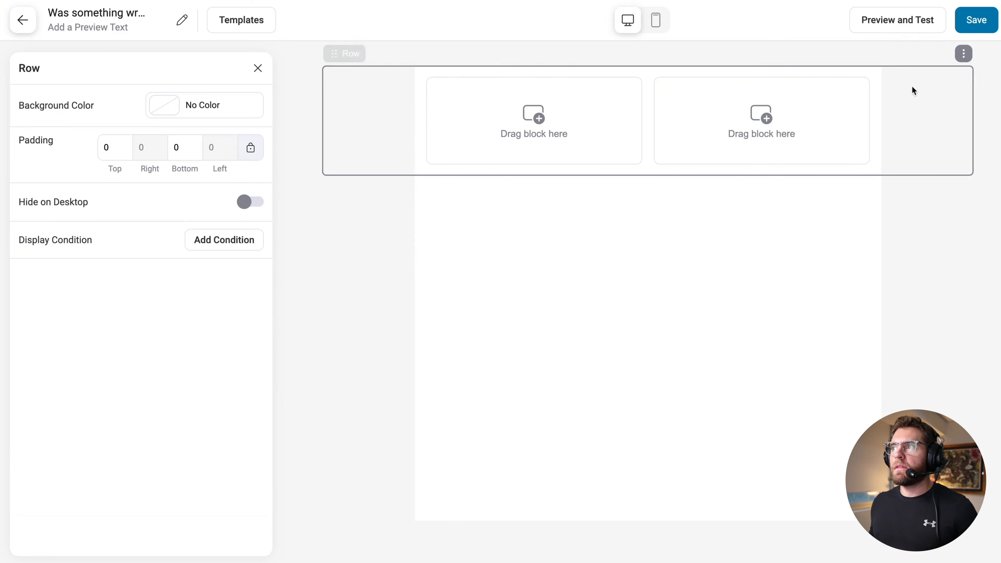
pyautogui.click(963, 54)
pyautogui.click(918, 101)
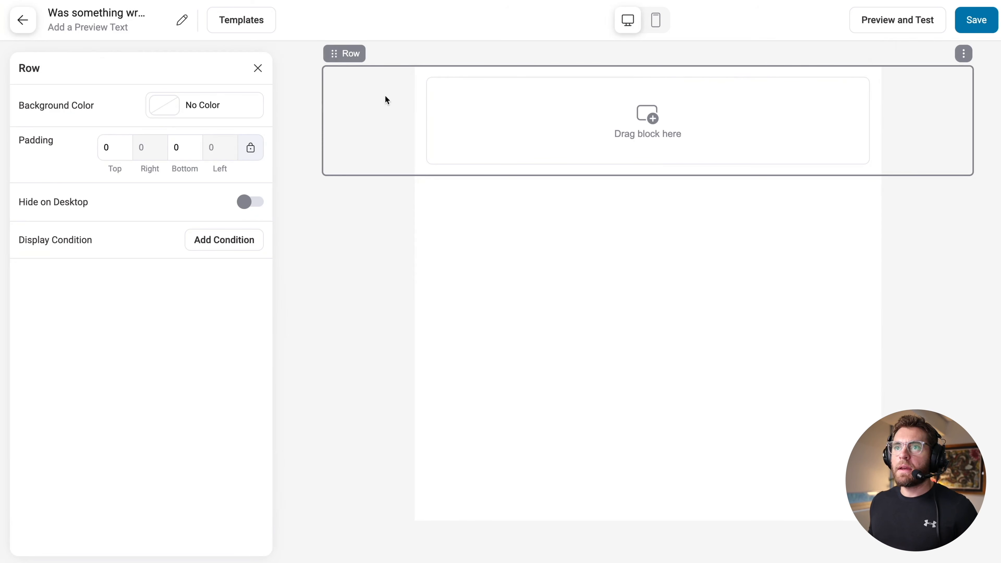
# Place a Site Logo block in the single-column row, disable its auto width and set its width to 33%.
pyautogui.click(421, 98)
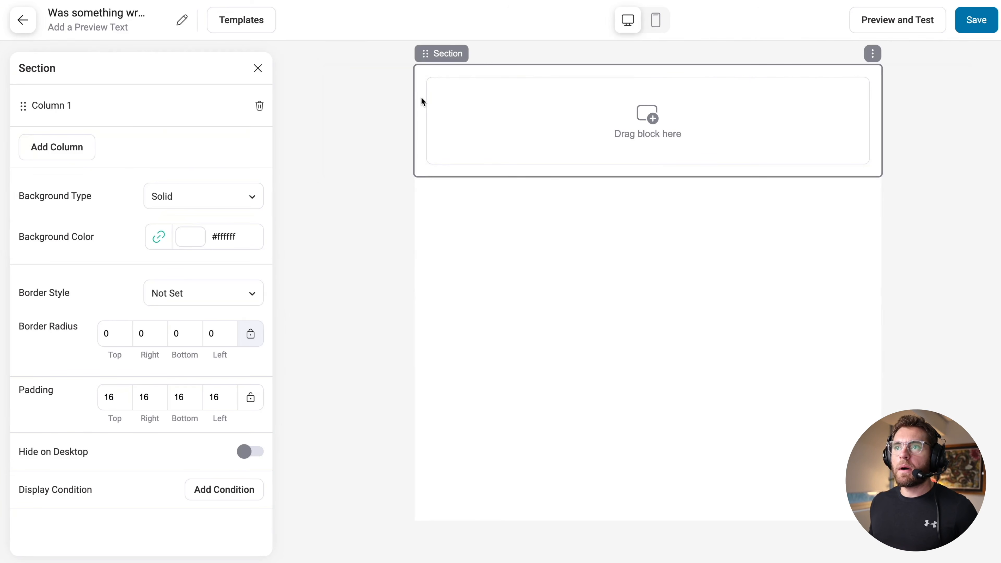
pyautogui.click(455, 98)
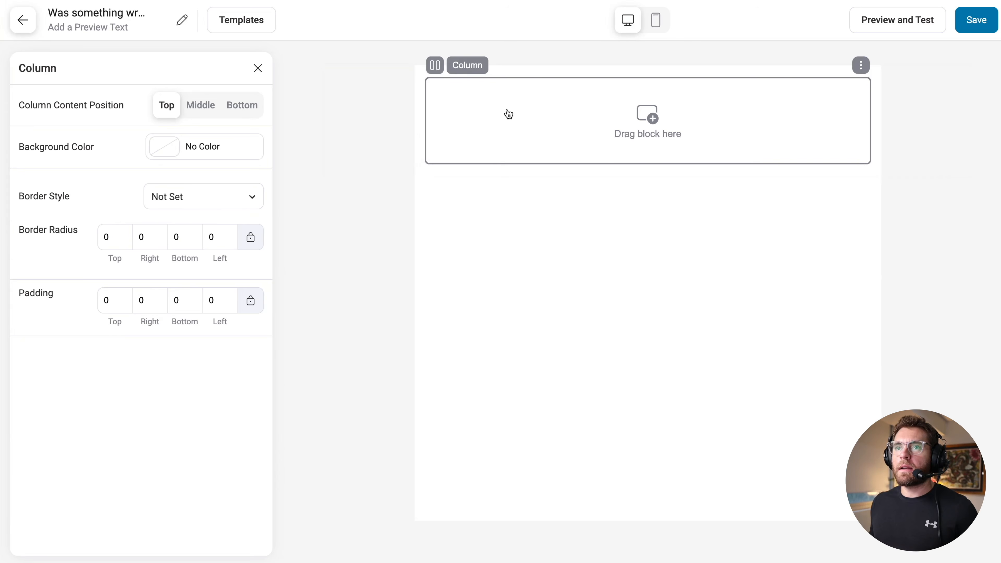
pyautogui.click(258, 68)
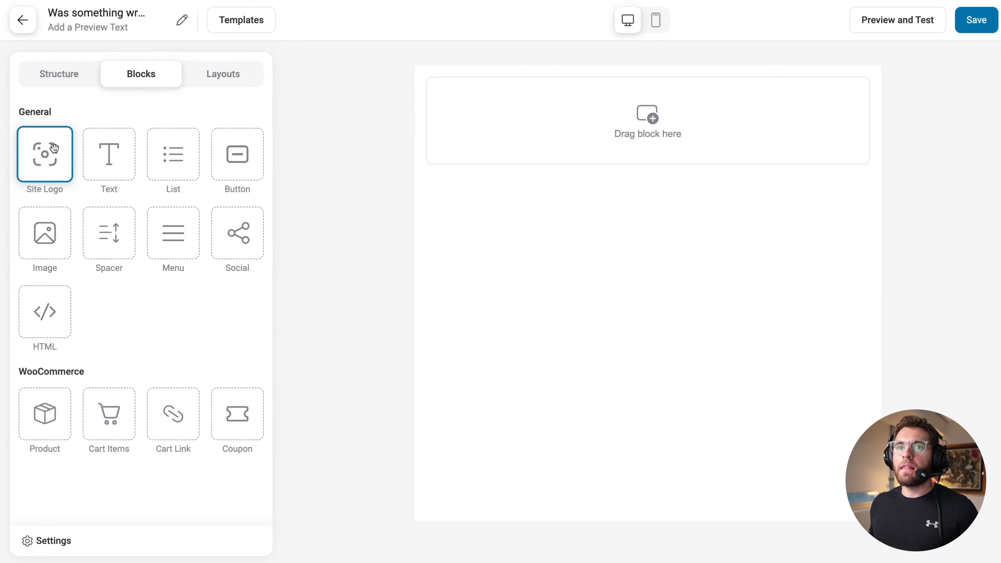
pyautogui.moveTo(54, 147); pyautogui.dragTo(573, 138)
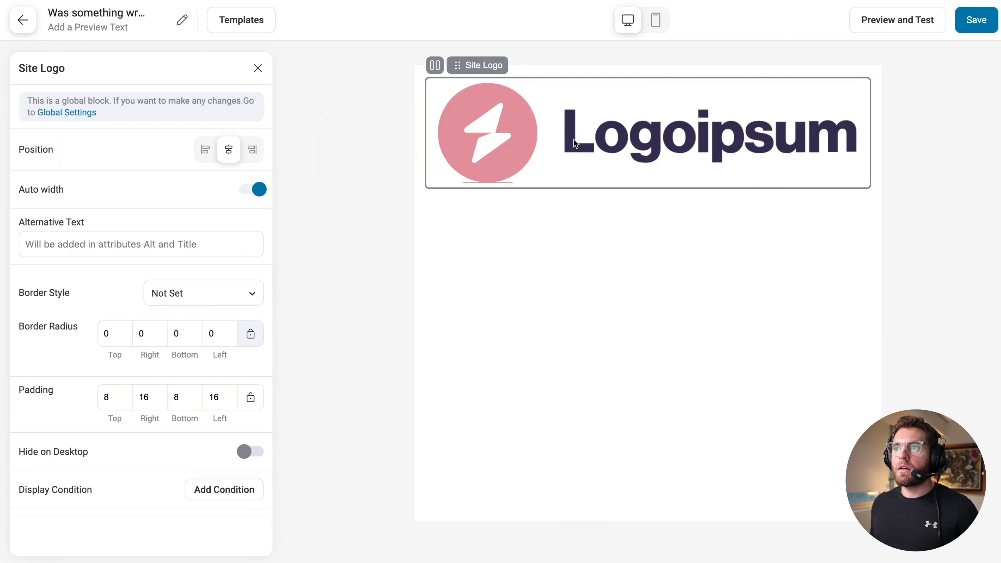
pyautogui.click(241, 191)
pyautogui.doubleClick(201, 227)
pyautogui.write('33')
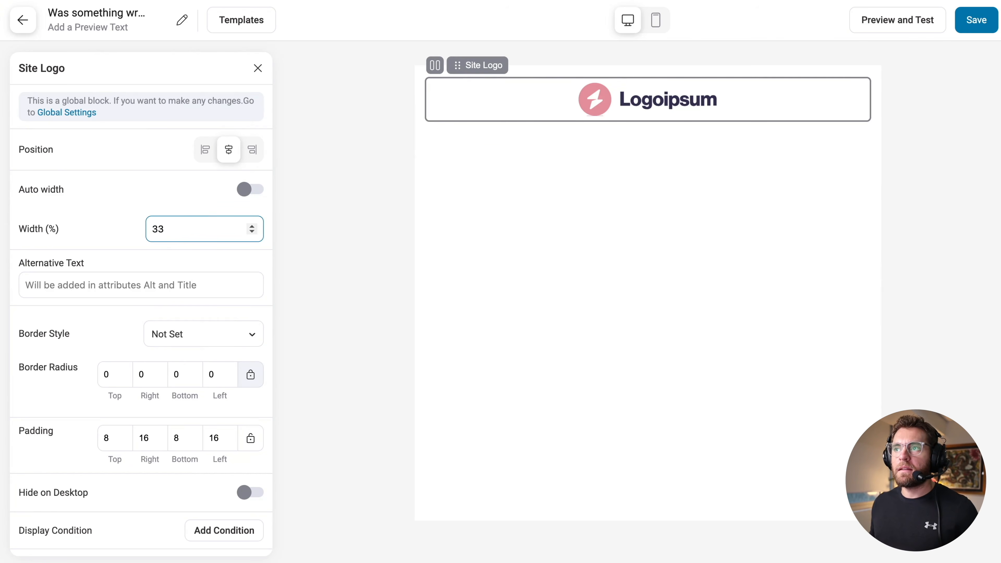
pyautogui.click(258, 69)
# Add a single-column row below the logo and set its section background color to #def7ff.
pyautogui.click(85, 79)
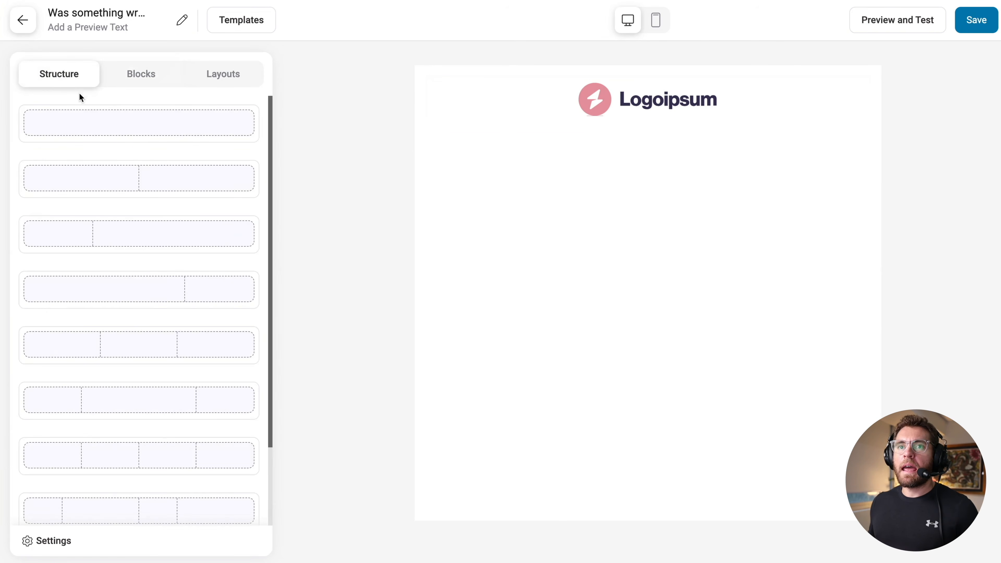
pyautogui.moveTo(49, 123); pyautogui.dragTo(340, 129)
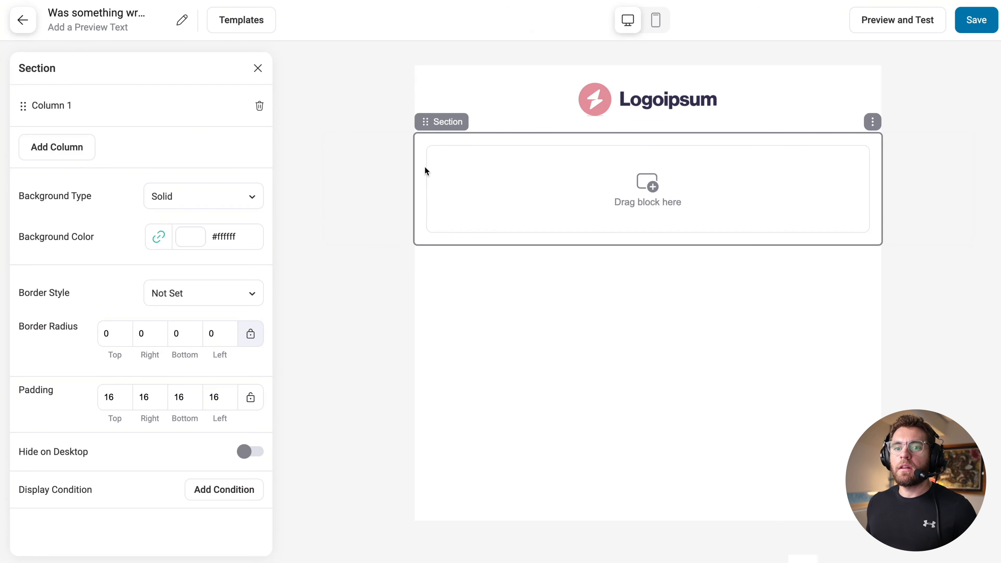
pyautogui.click(251, 235)
pyautogui.doubleClick(327, 276)
pyautogui.write('#def7ff')
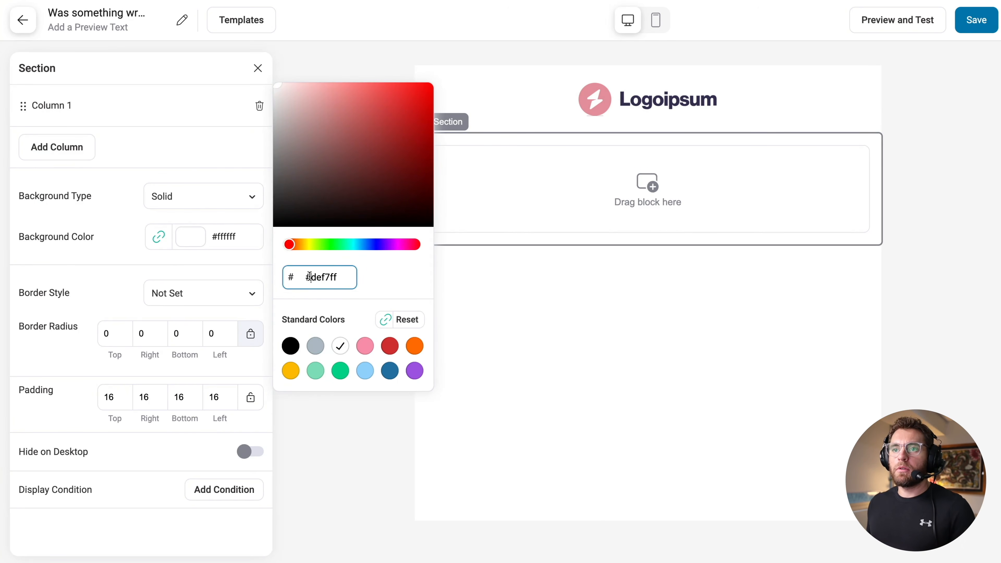
pyautogui.click(257, 69)
# Add a centered Text block to the light blue section reading "Hey!" and "Something's Waiting For You" on two lines.
pyautogui.click(155, 75)
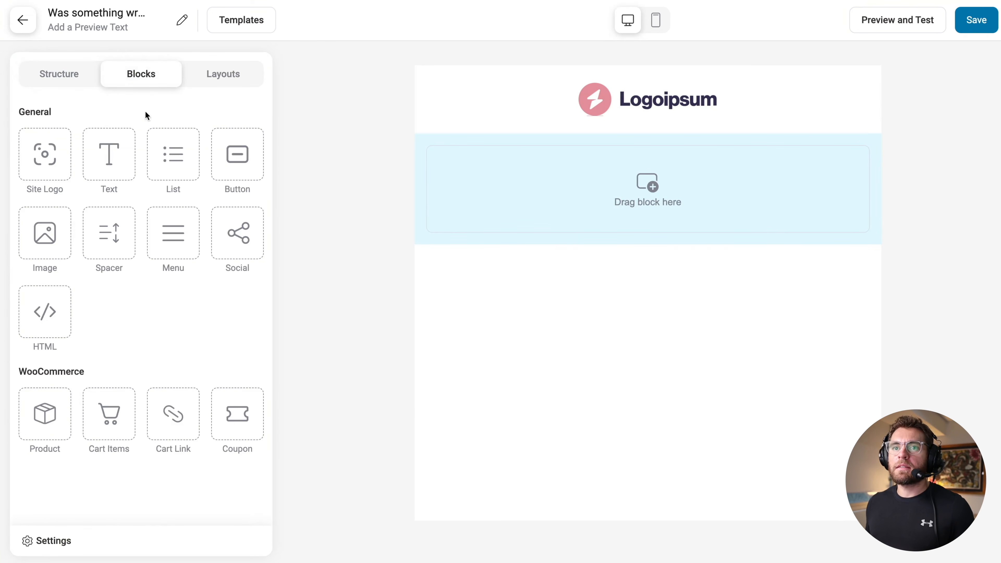
pyautogui.moveTo(111, 156); pyautogui.dragTo(595, 174)
pyautogui.click(458, 156)
pyautogui.write("Hey! Something's Waiting For You")
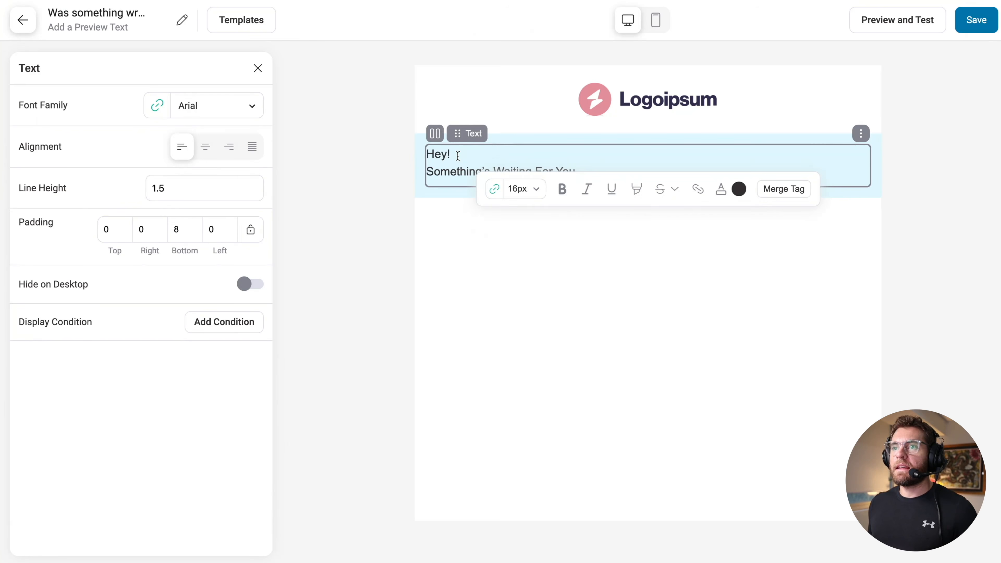
pyautogui.click(204, 146)
# Insert the Contact First Name merge tag with the fallback "there" between "Hey" and the exclamation mark in the heading.
pyautogui.click(658, 153)
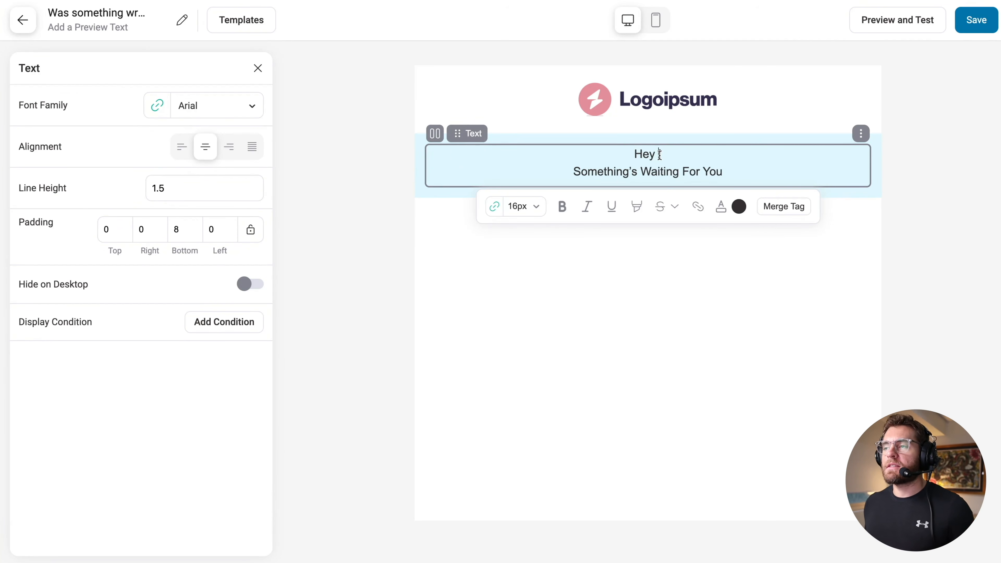
pyautogui.click(790, 210)
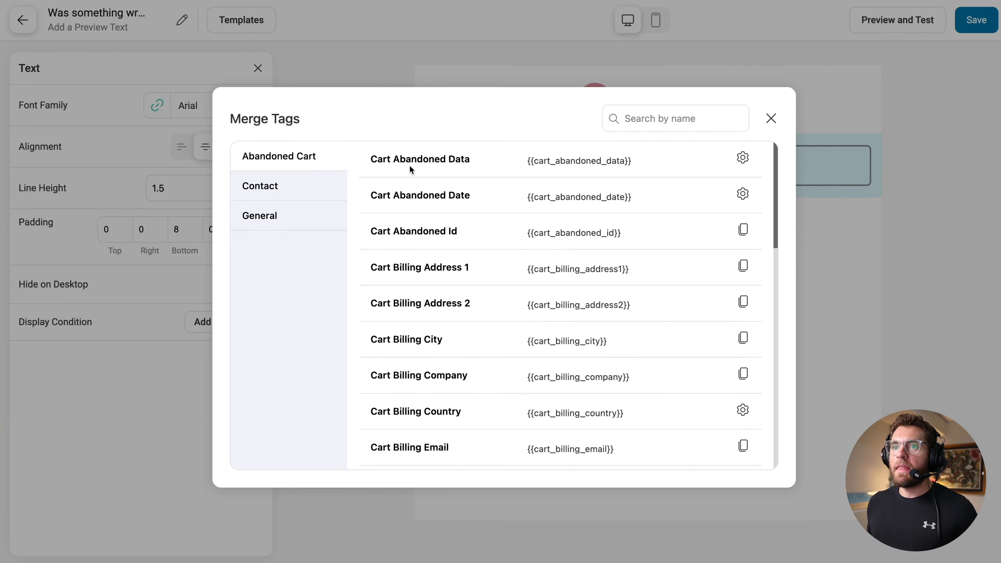
pyautogui.click(321, 186)
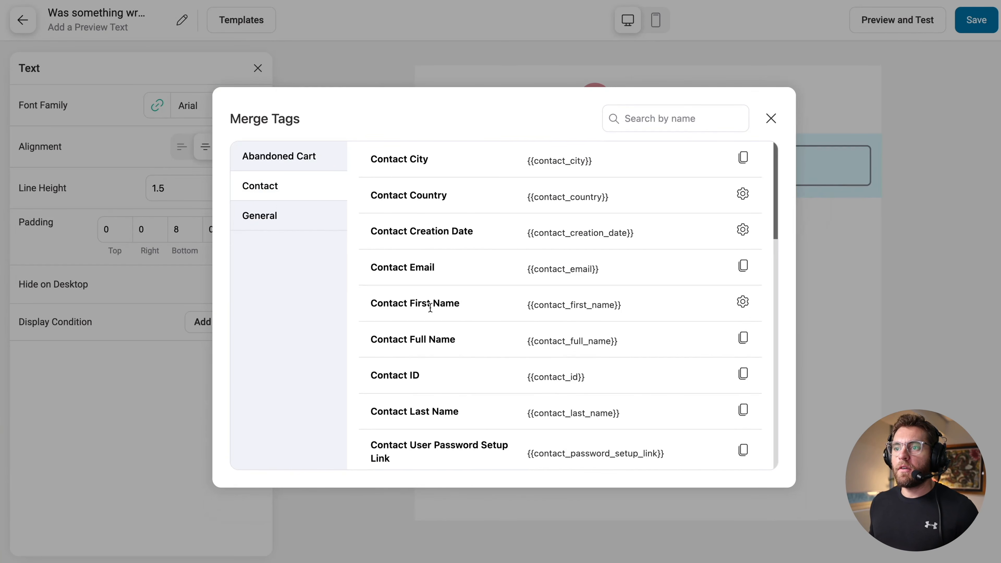
pyautogui.click(742, 304)
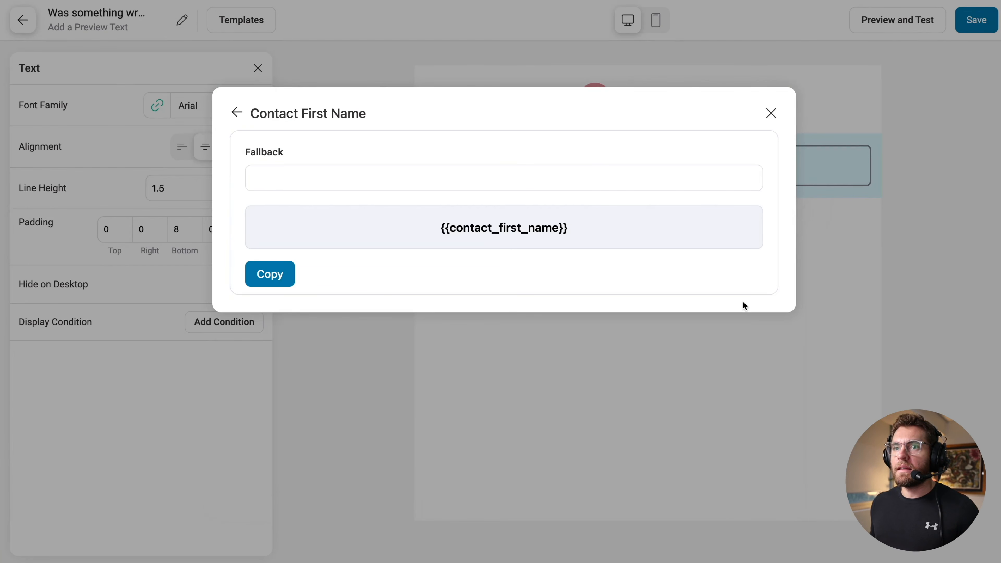
pyautogui.click(588, 185)
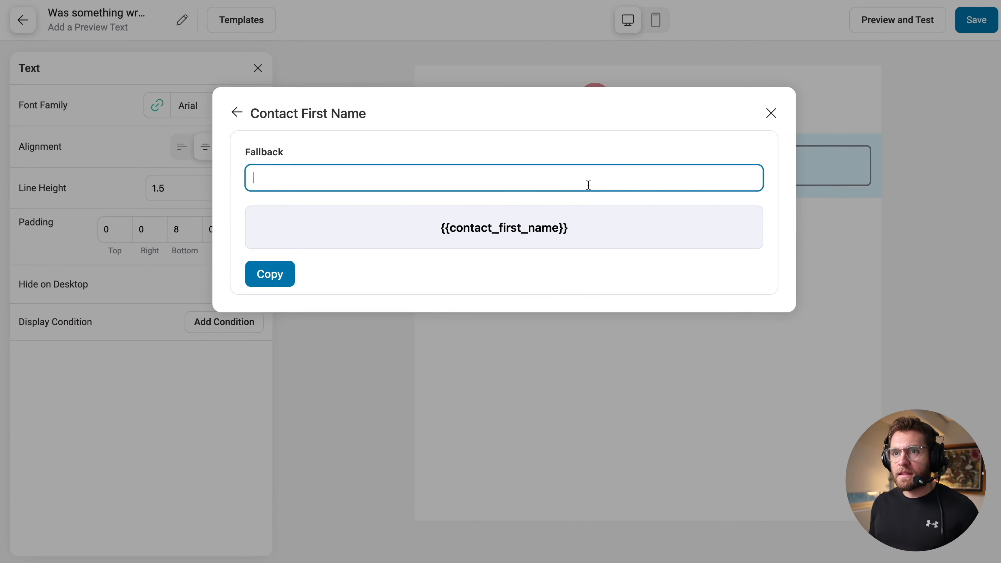
pyautogui.write('there')
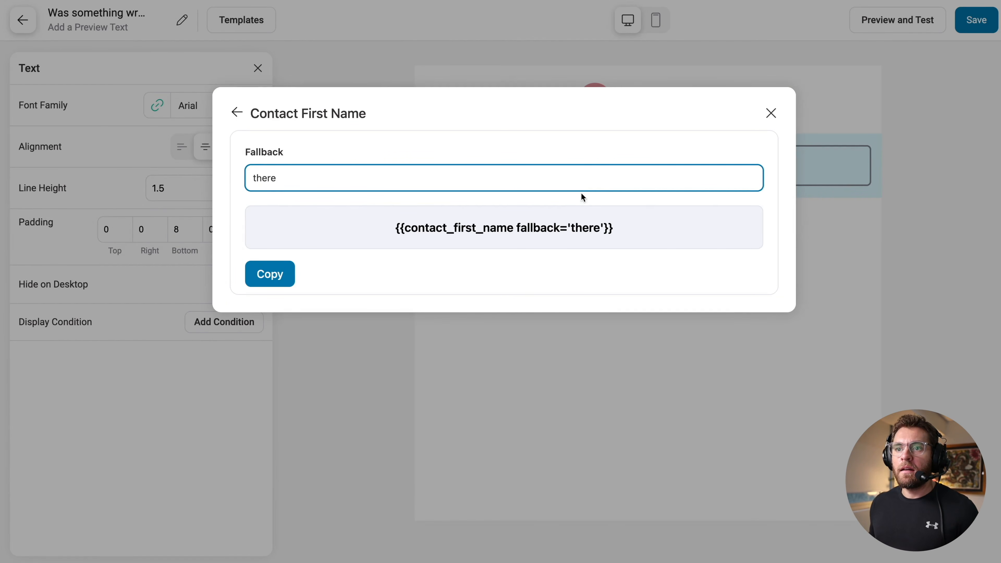
pyautogui.click(284, 276)
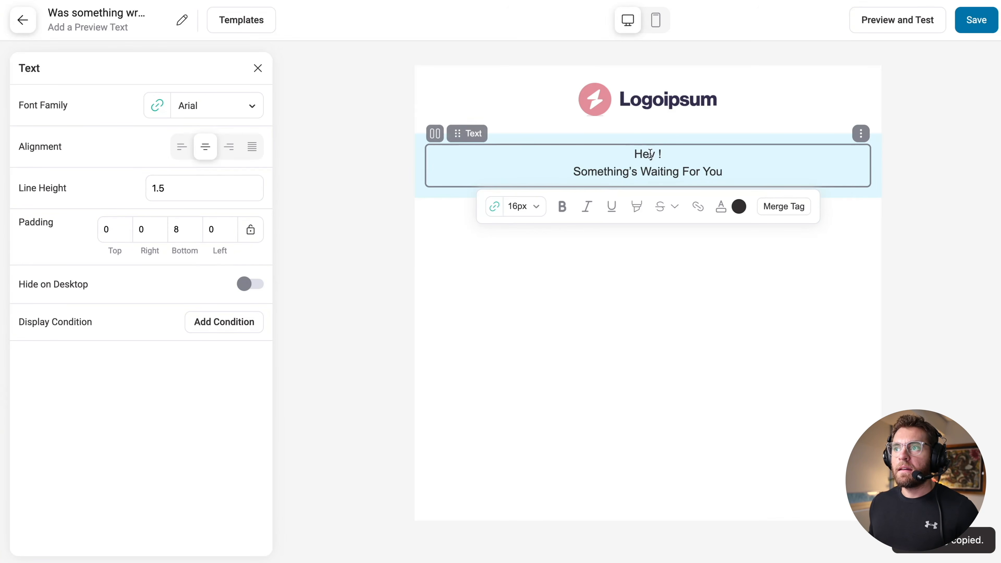
pyautogui.hotkey('ctrl', 'v')
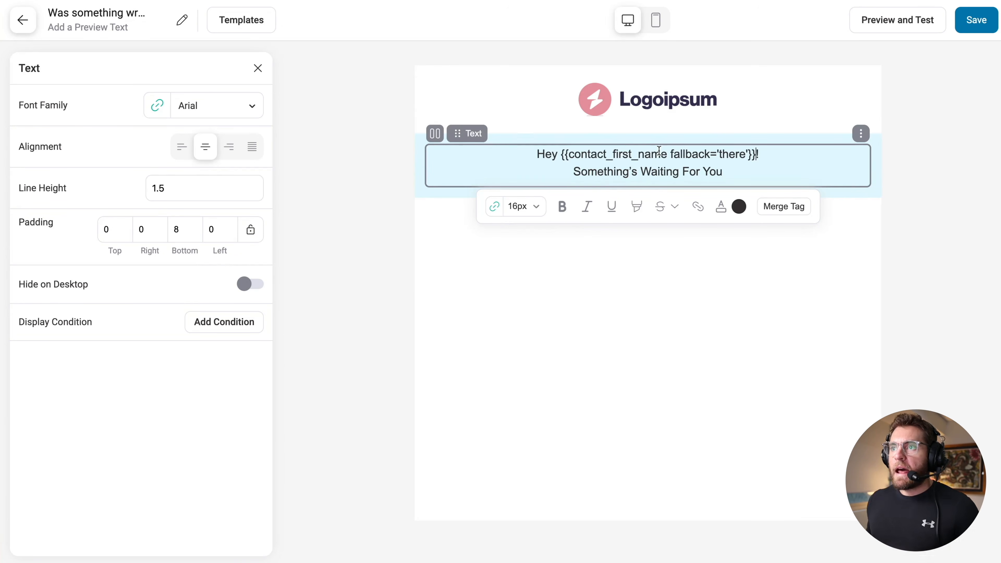
# Make the first-name merge tag and its exclamation mark bold and color them with the standard pink.
pyautogui.moveTo(561, 153); pyautogui.dragTo(762, 153)
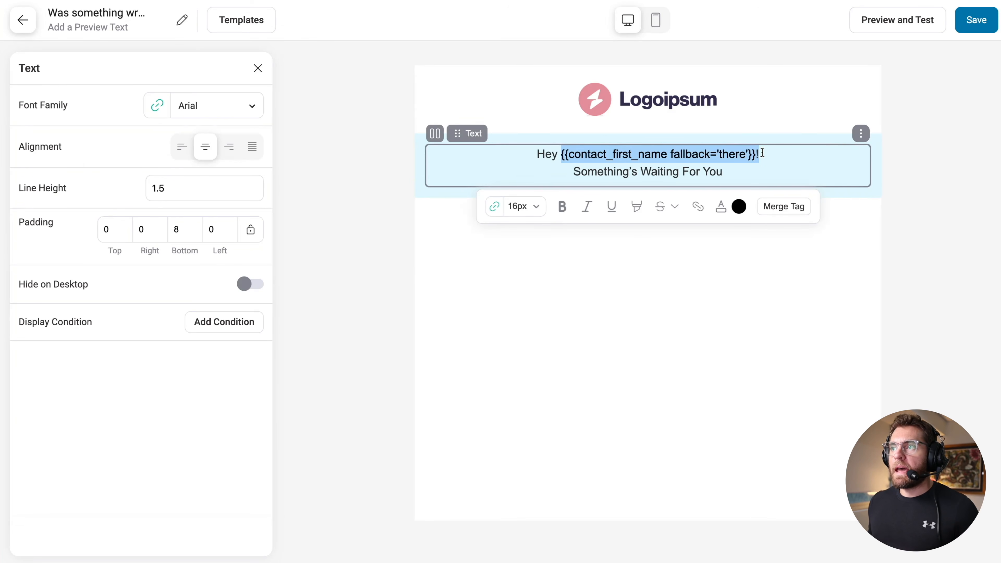
pyautogui.hotkey('ctrl', 'b')
pyautogui.click(739, 207)
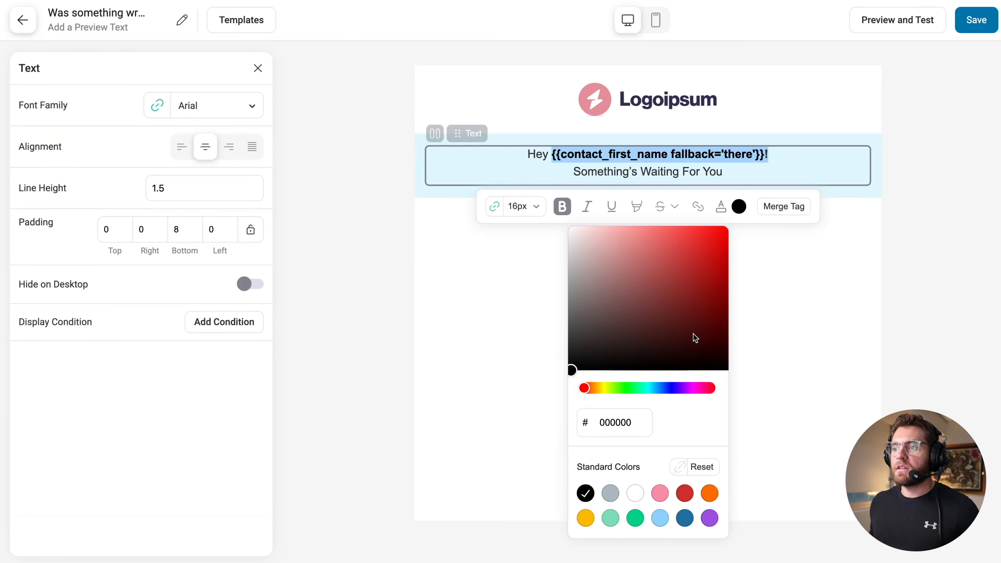
pyautogui.click(659, 492)
# Set the font size of both heading lines in the light blue section to 24px.
pyautogui.click(614, 172)
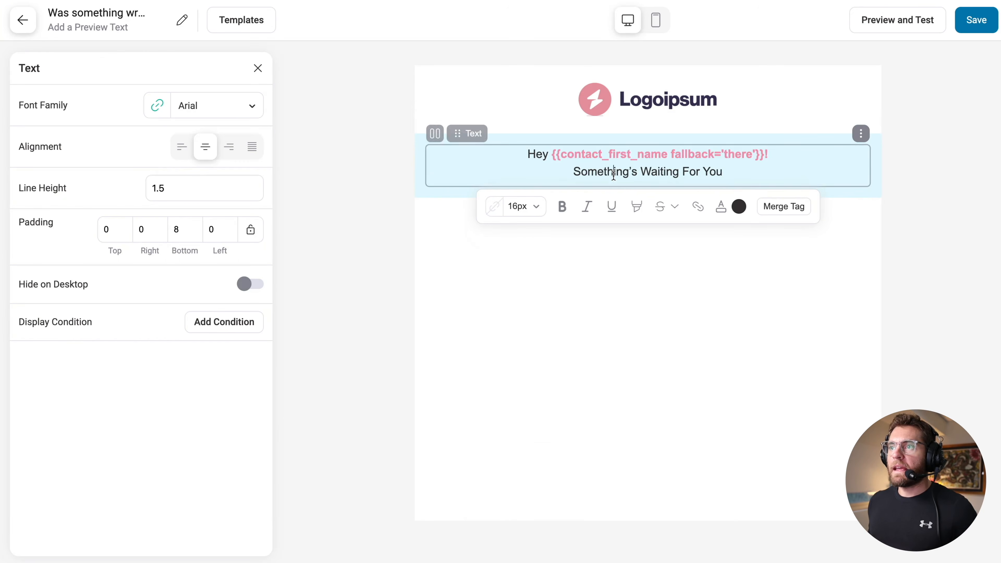
pyautogui.hotkey('ctrl', 'a')
pyautogui.click(531, 206)
pyautogui.scroll(-5, 523, 324)
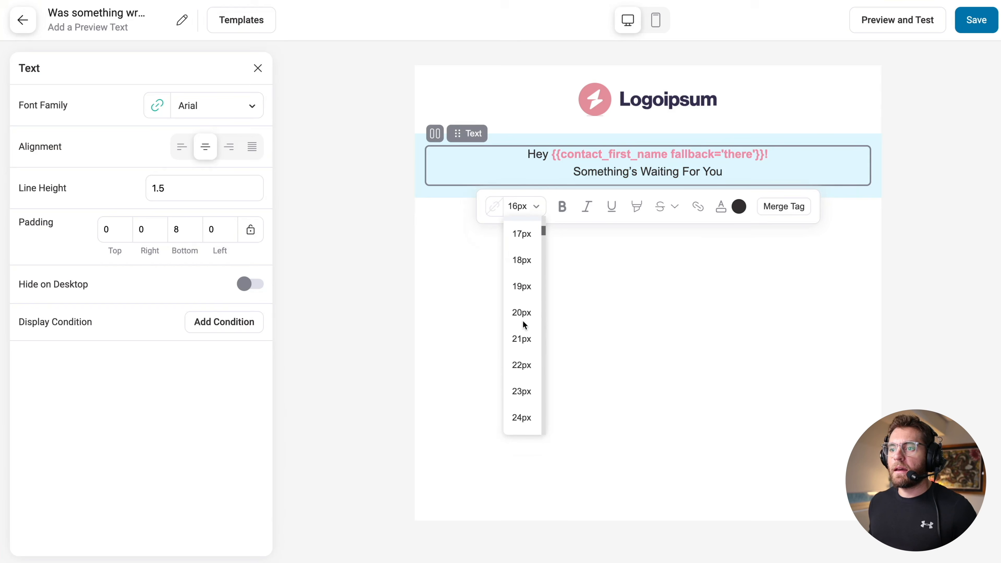
pyautogui.click(524, 413)
pyautogui.click(257, 68)
pyautogui.click(257, 69)
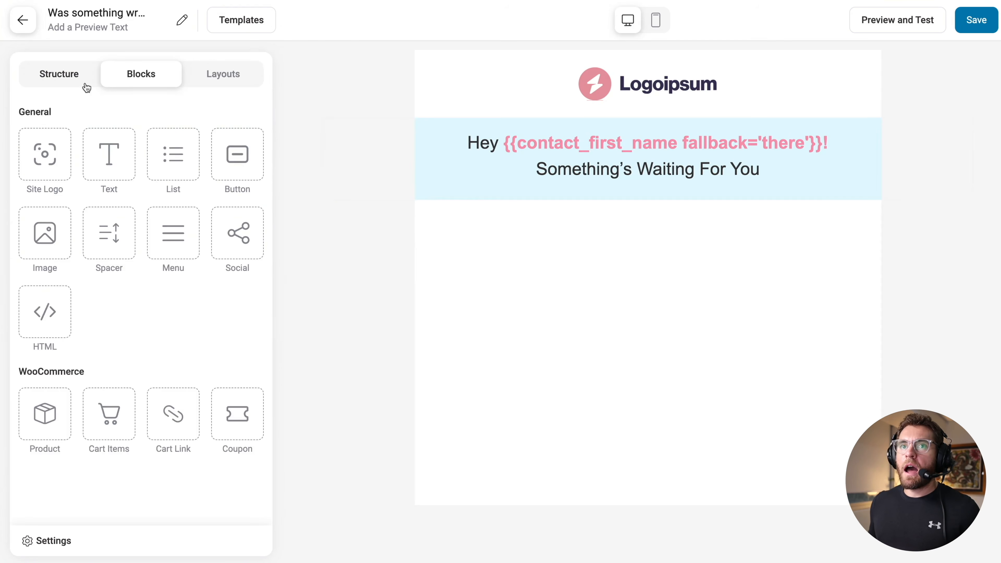
# Add a single-column row below the light blue section and place an Image block in it.
pyautogui.click(50, 80)
pyautogui.moveTo(56, 119); pyautogui.dragTo(341, 205)
pyautogui.click(258, 69)
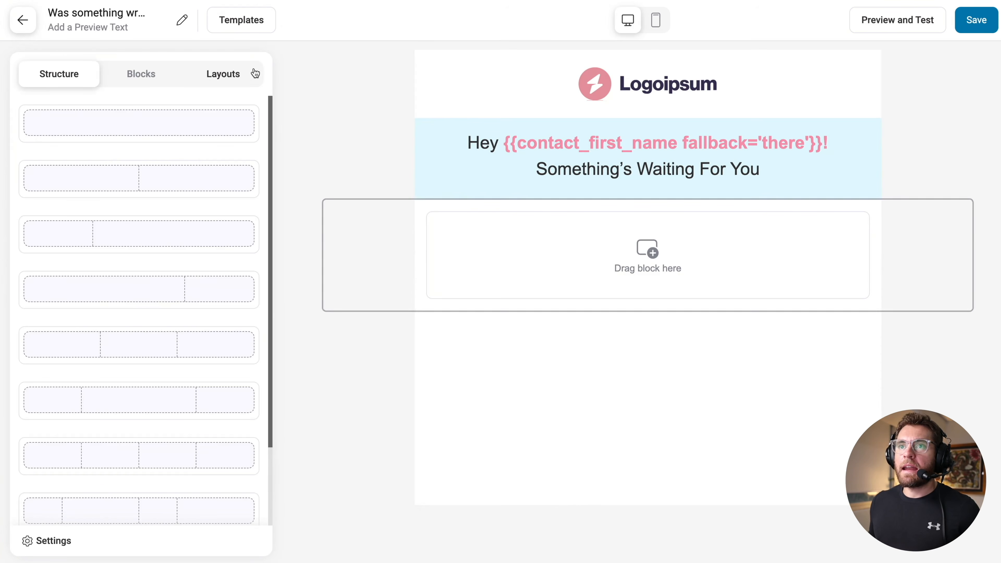
pyautogui.click(170, 75)
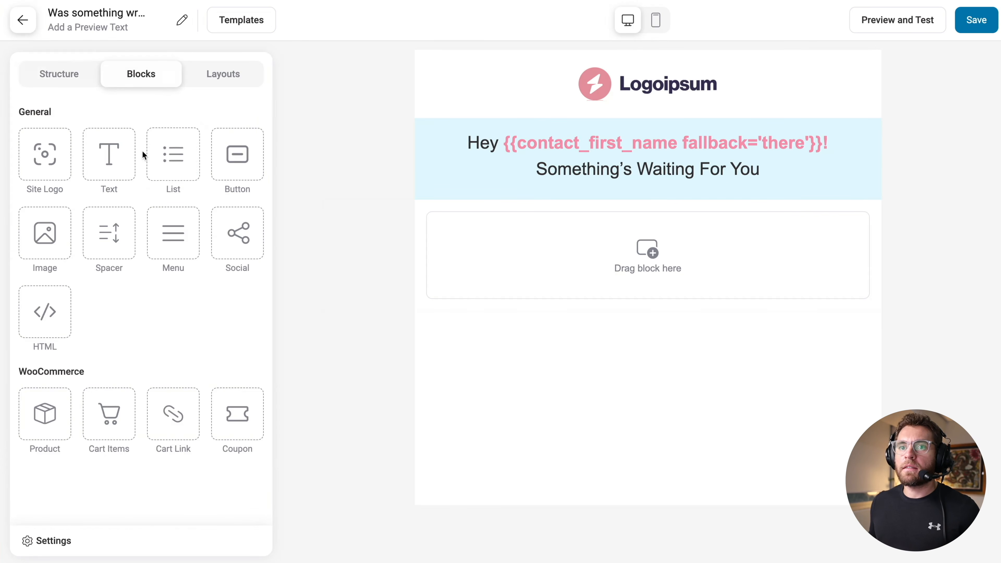
pyautogui.moveTo(44, 232); pyautogui.dragTo(469, 239)
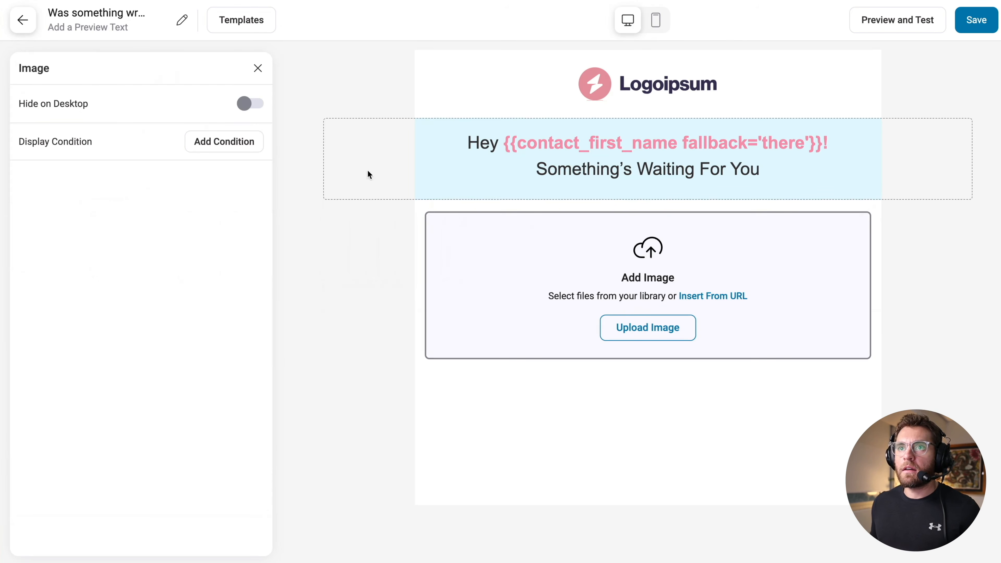
pyautogui.click(258, 69)
# Add two Text blocks below the image block, reading "The brand the cares." in quotation marks and a Lorem ipsum placeholder paragraph.
pyautogui.moveTo(109, 154); pyautogui.dragTo(618, 353)
pyautogui.click(257, 68)
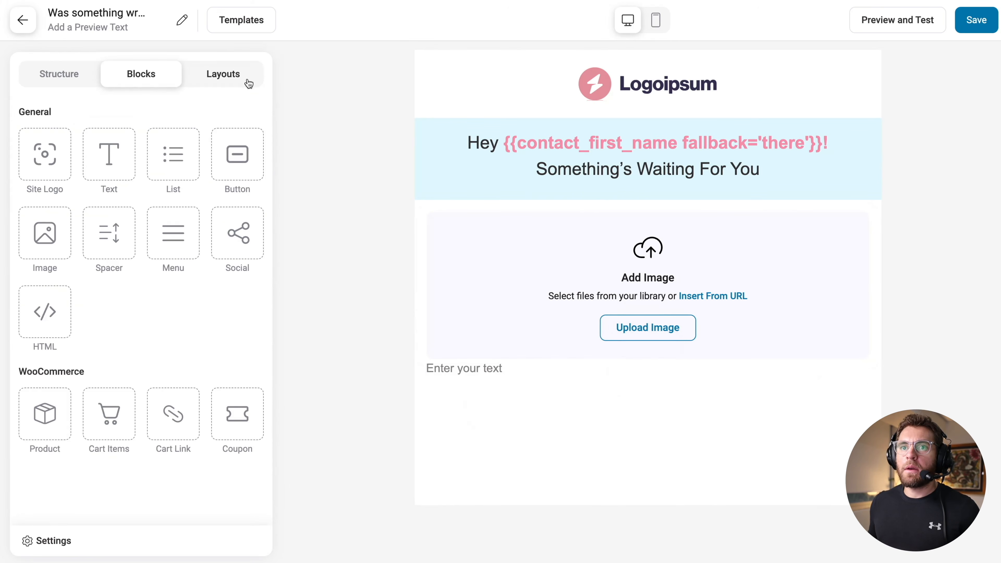
pyautogui.moveTo(109, 154); pyautogui.dragTo(538, 384)
pyautogui.hotkey('ctrl', 'v')
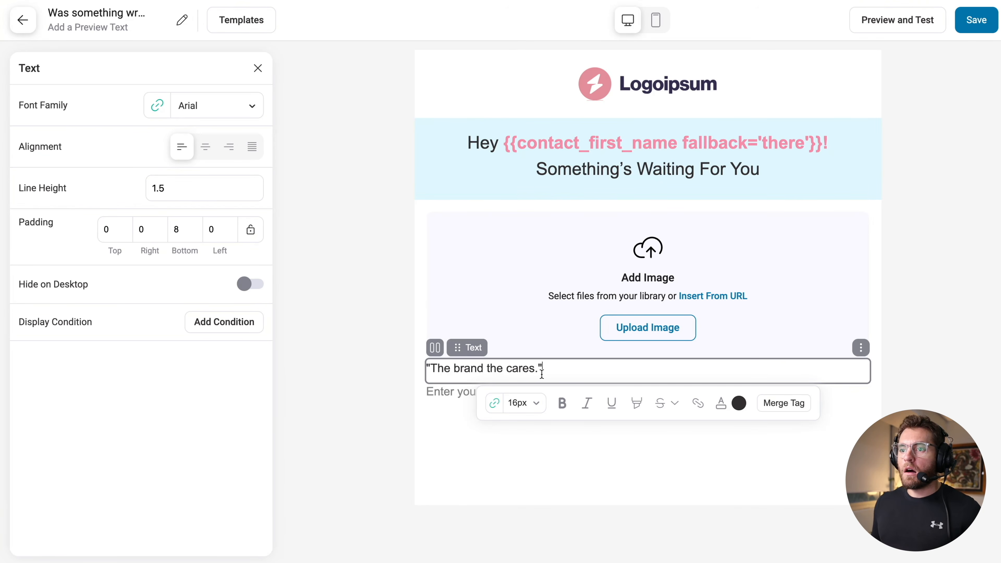
pyautogui.click(462, 393)
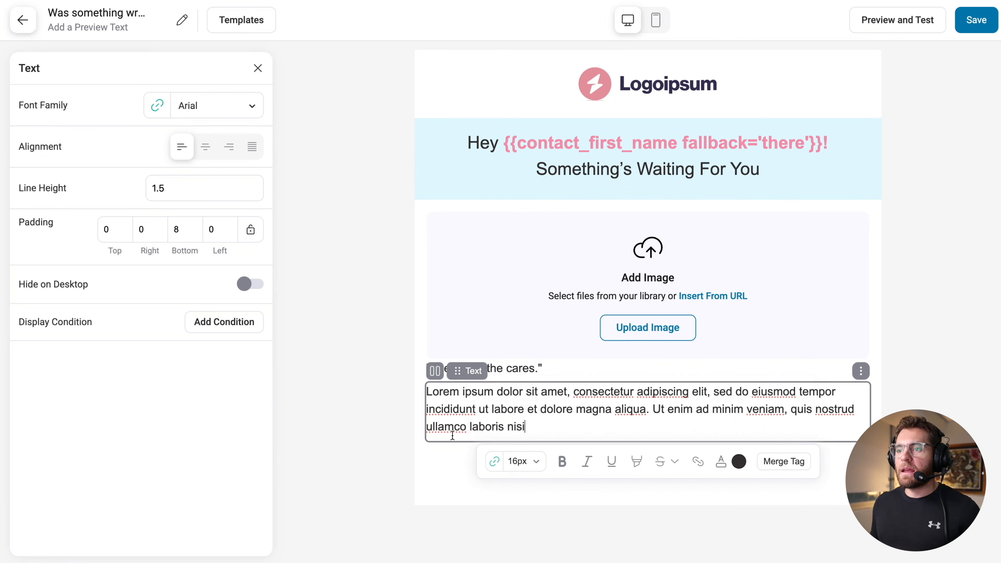
# Fill the Image block with facewash_banner.png from the media library and set its width to 50%.
pyautogui.click(635, 333)
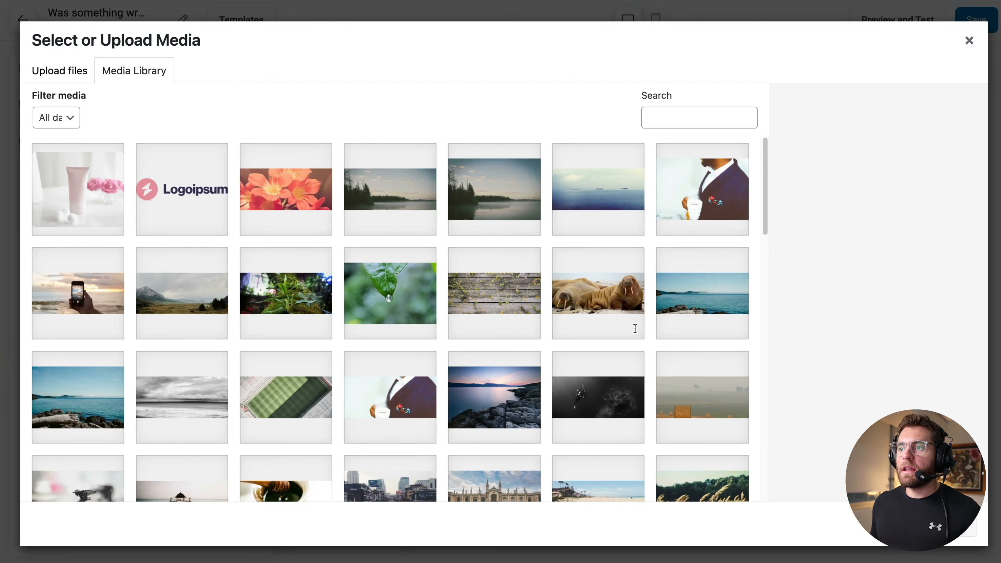
pyautogui.click(75, 193)
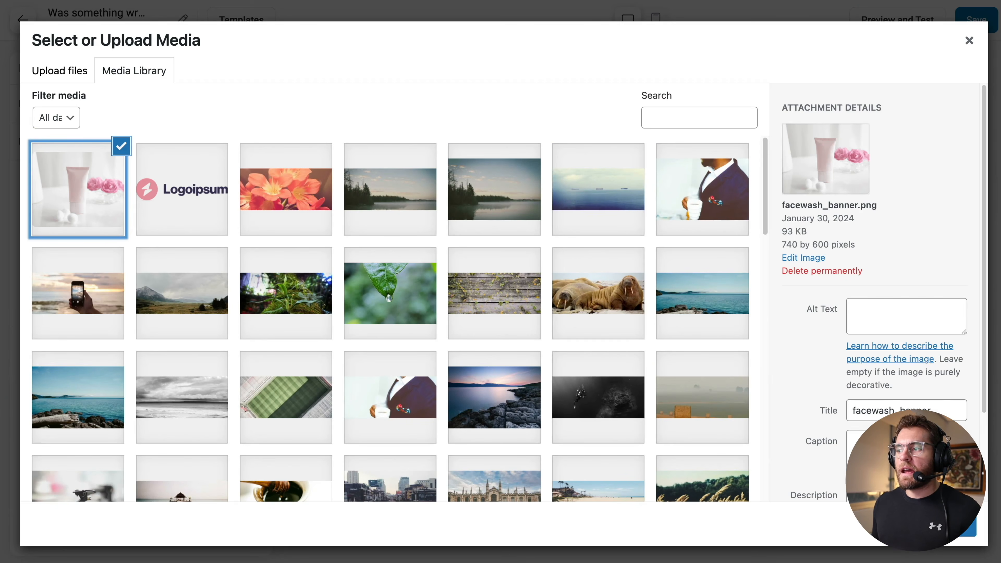
pyautogui.click(956, 525)
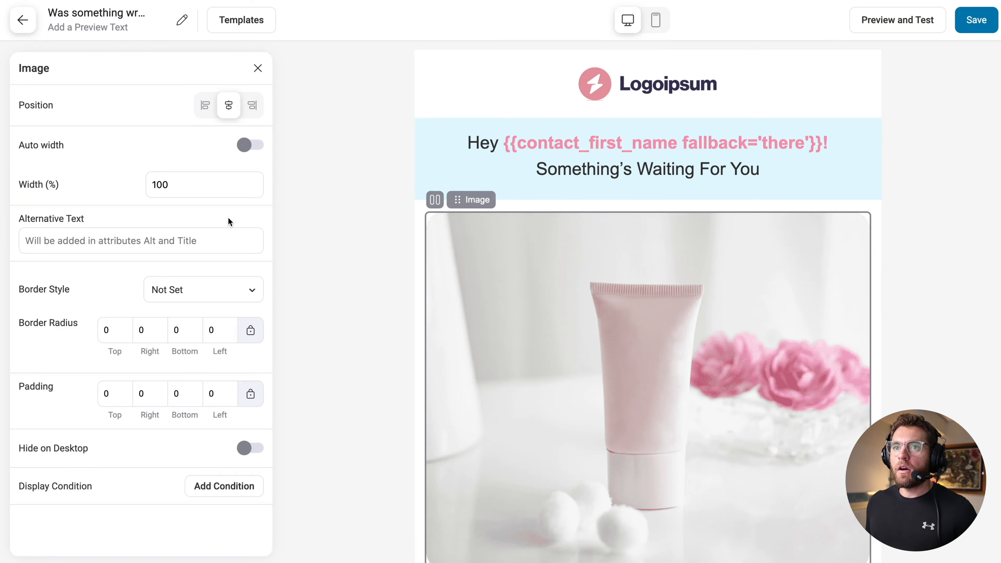
pyautogui.click(194, 189)
pyautogui.write('50')
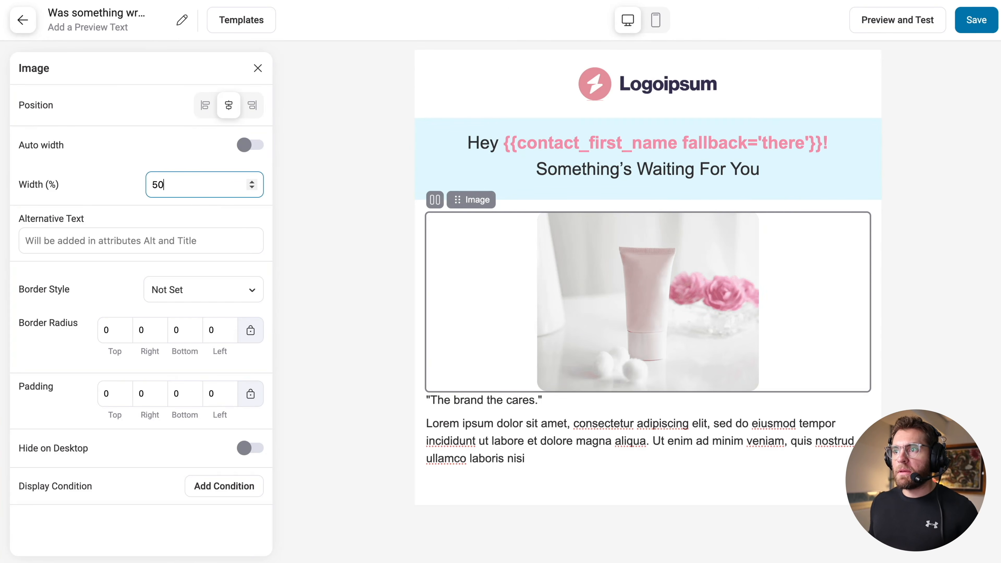
pyautogui.click(257, 69)
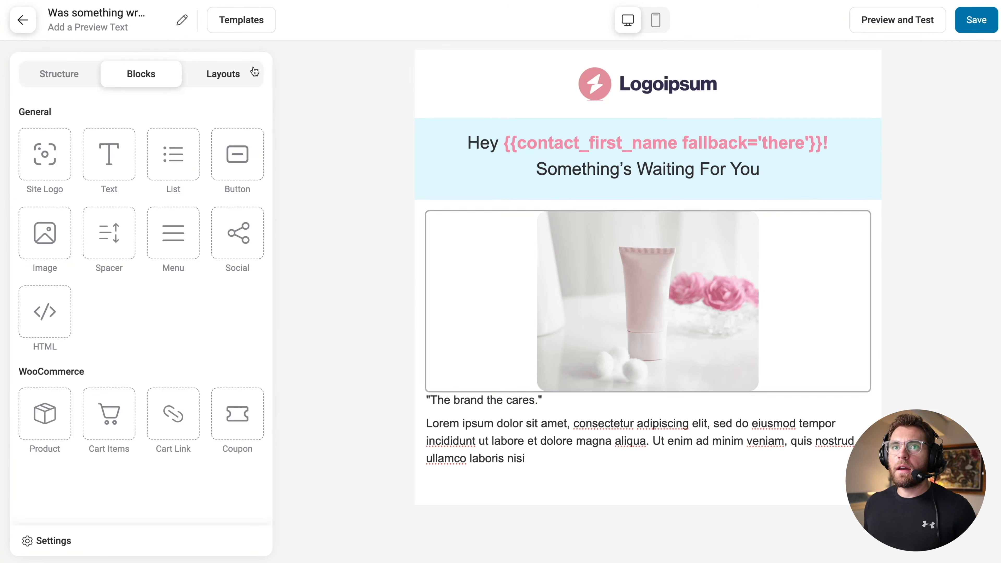
# Add a single-column row below the Lorem ipsum paragraph with a Text block reading "Your Cart is waiting for you".
pyautogui.click(67, 74)
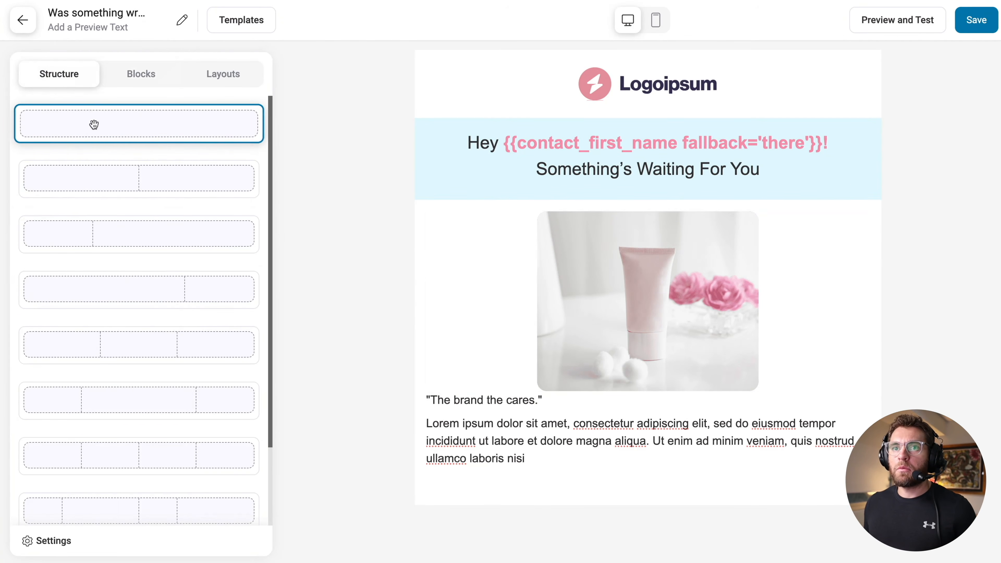
pyautogui.moveTo(91, 123); pyautogui.dragTo(374, 474)
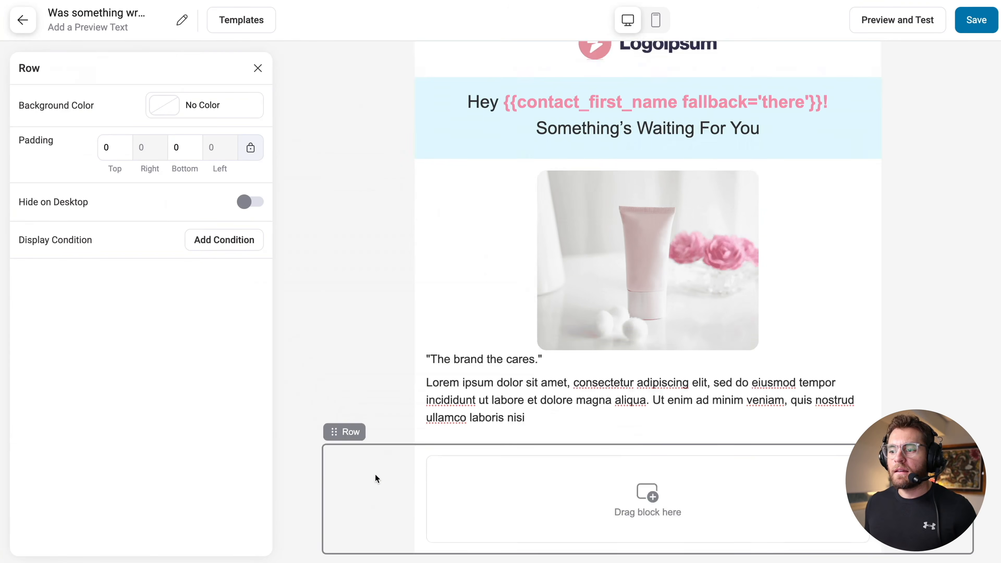
pyautogui.click(258, 70)
pyautogui.click(151, 81)
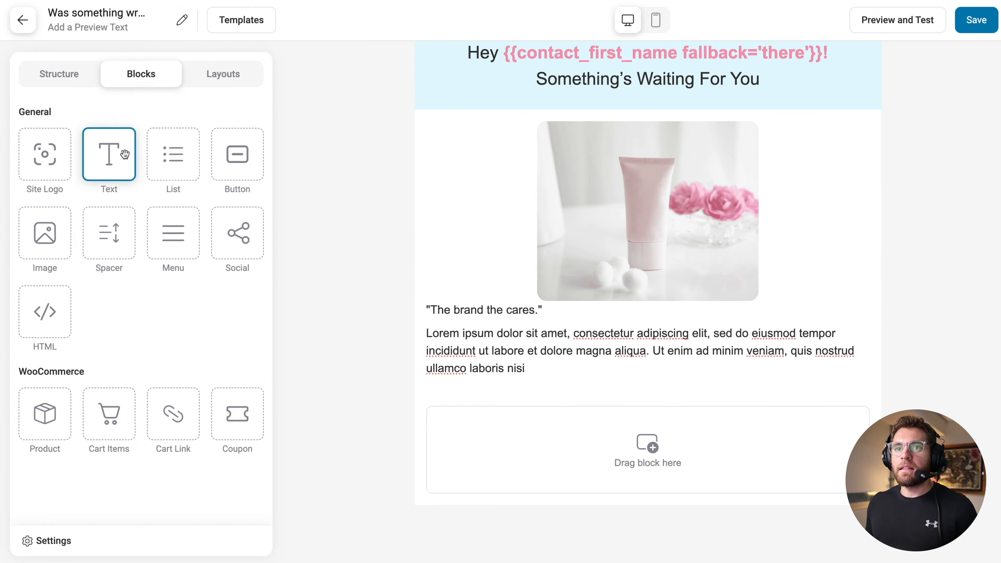
pyautogui.moveTo(112, 154); pyautogui.dragTo(545, 418)
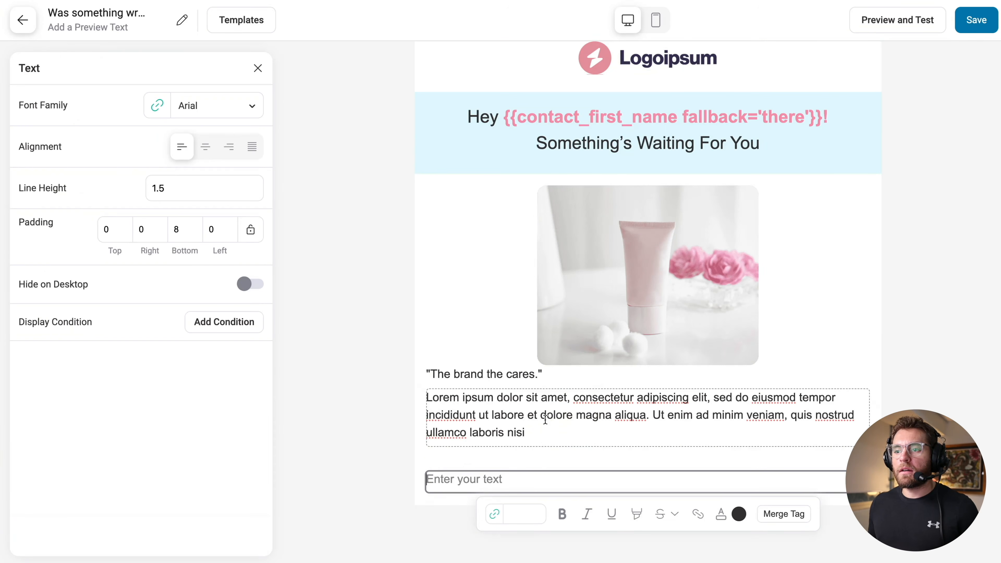
pyautogui.write('Your Cart is waiting for you')
pyautogui.click(362, 163)
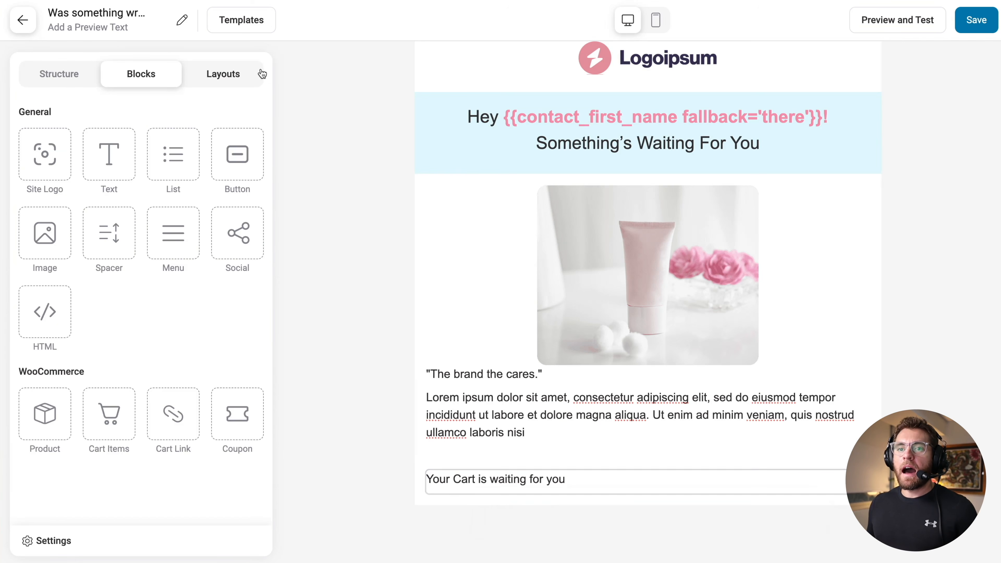
# Place a Cart Items block below the cart text and a Cart Link button underneath it.
pyautogui.moveTo(110, 414); pyautogui.dragTo(503, 487)
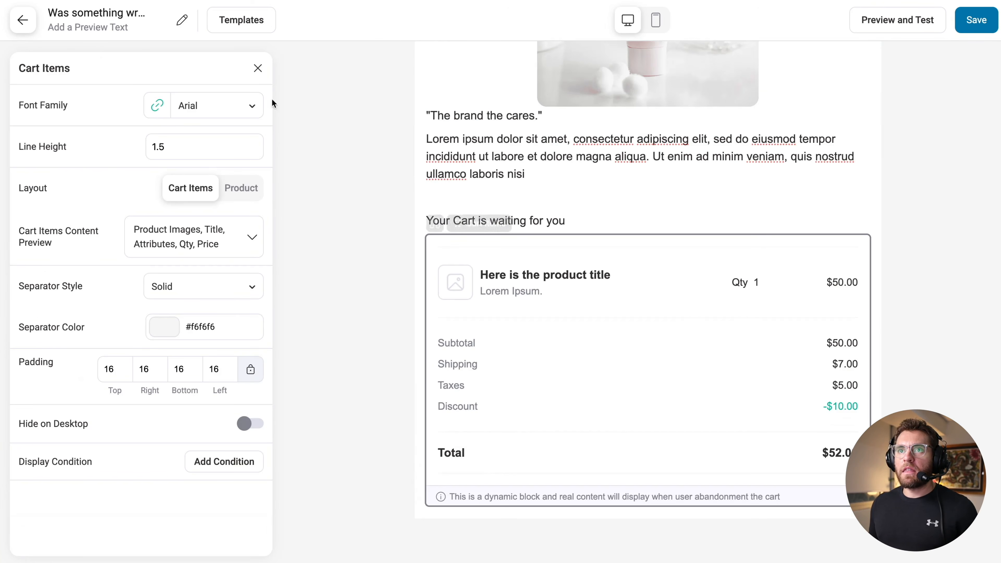
pyautogui.click(257, 67)
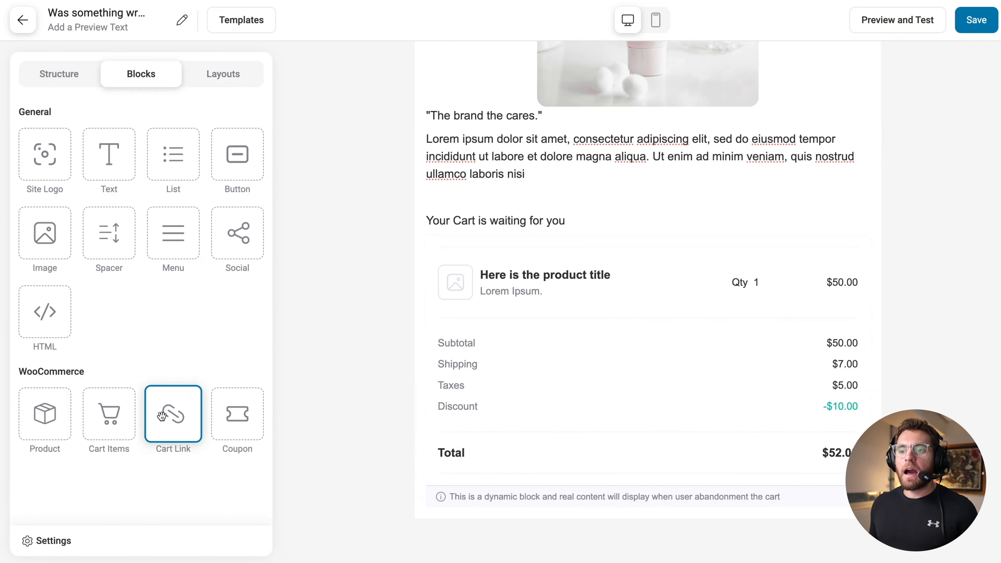
pyautogui.moveTo(157, 418); pyautogui.dragTo(518, 497)
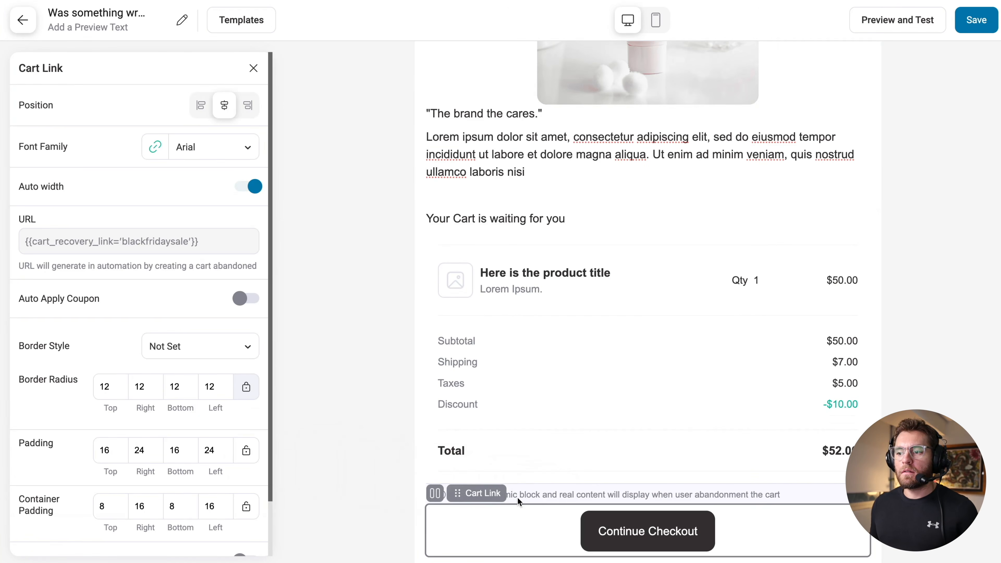
pyautogui.click(254, 68)
pyautogui.click(255, 67)
# Add another single-column row below the Continue Checkout button.
pyautogui.click(71, 77)
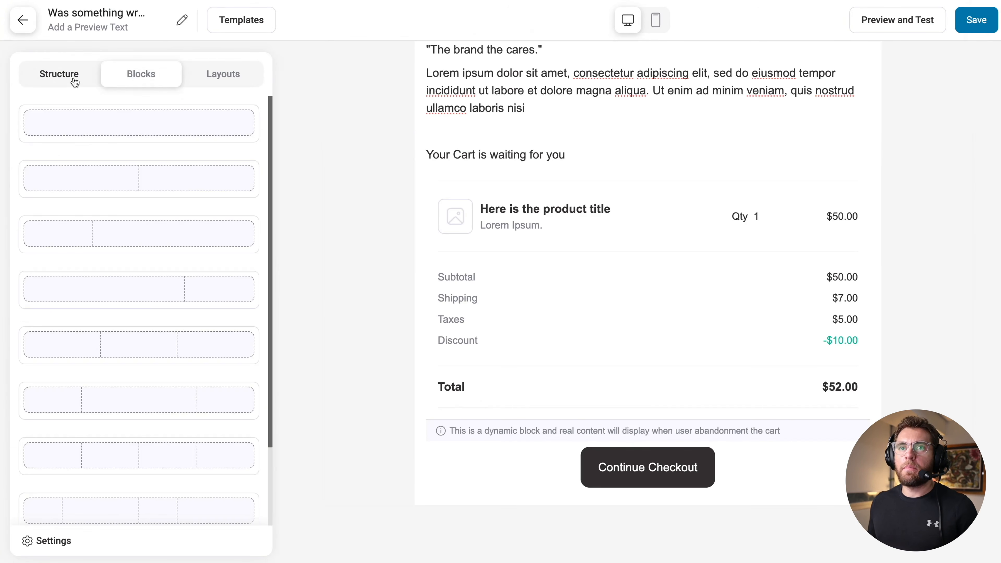
pyautogui.moveTo(73, 121); pyautogui.dragTo(349, 482)
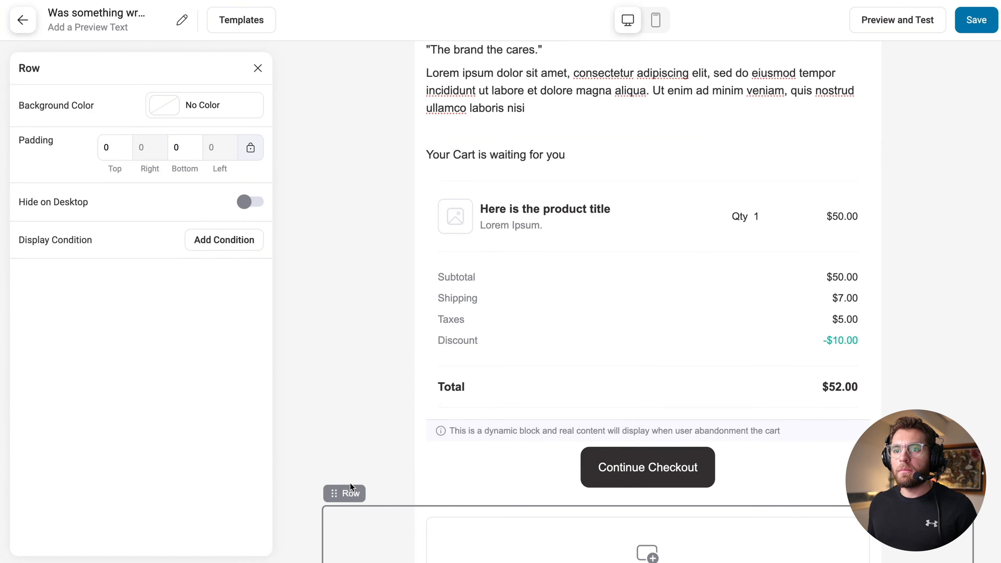
pyautogui.scroll(-3, 531, 481)
pyautogui.click(258, 71)
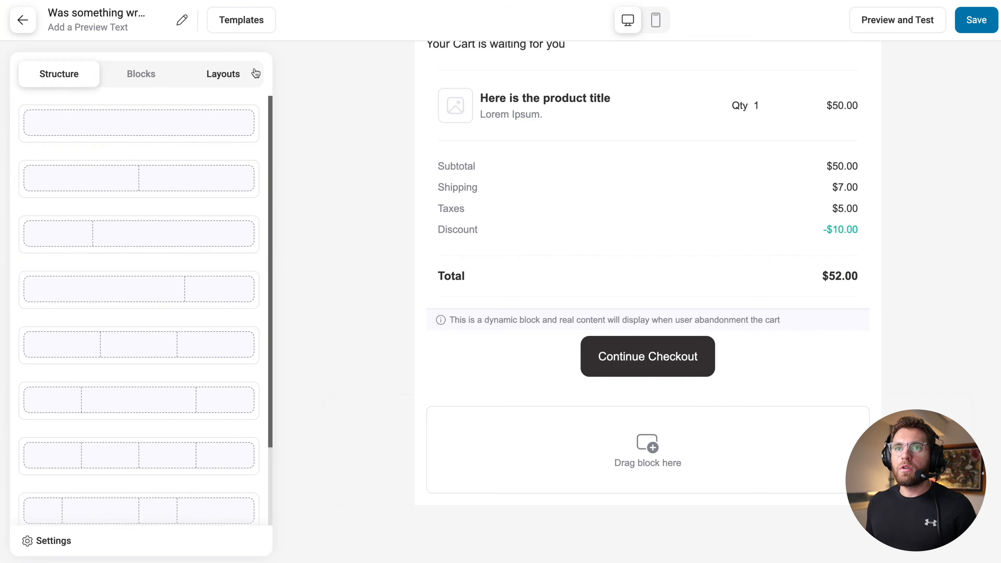
# Place a Site Logo block in the empty row below the Continue Checkout button and set its width to 25%.
pyautogui.click(127, 75)
pyautogui.moveTo(44, 151); pyautogui.dragTo(444, 430)
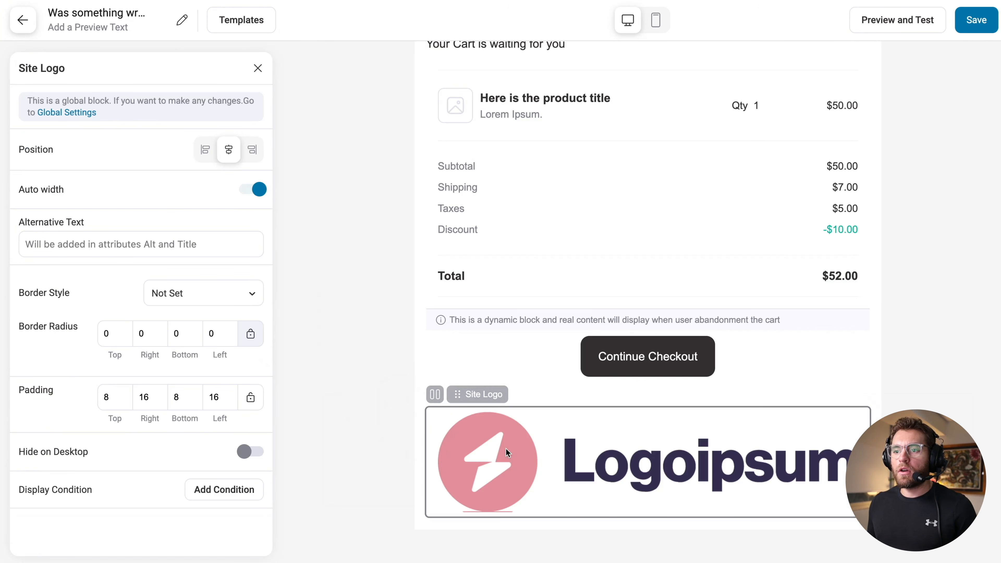
pyautogui.click(250, 189)
pyautogui.doubleClick(195, 229)
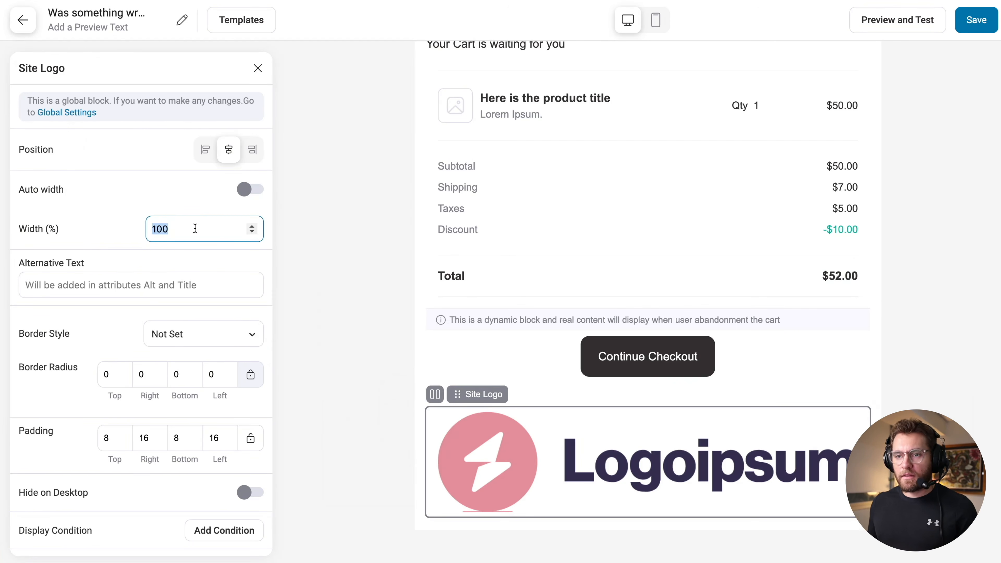
pyautogui.write('25')
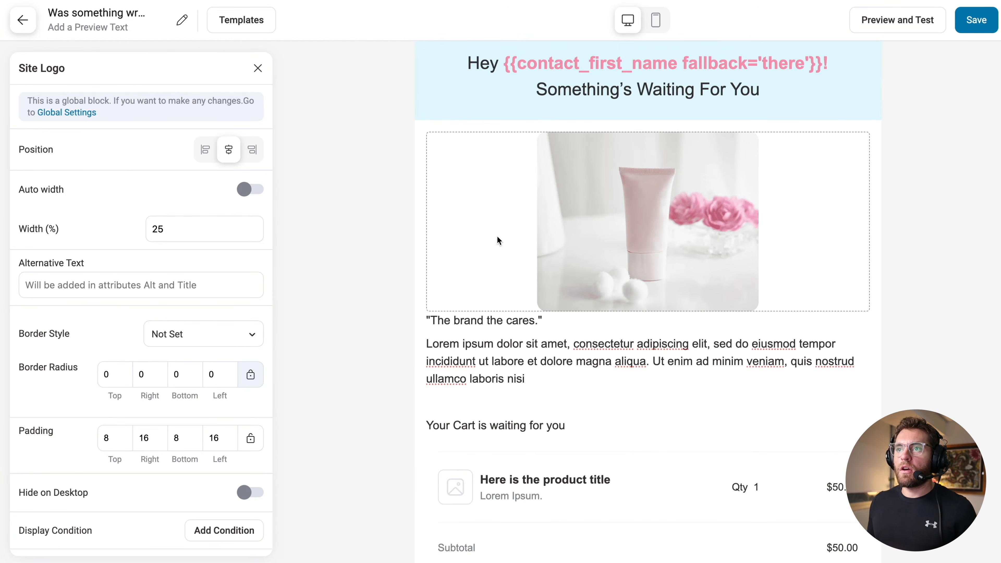
# Set the top padding of the face wash product image to 15.
pyautogui.click(497, 240)
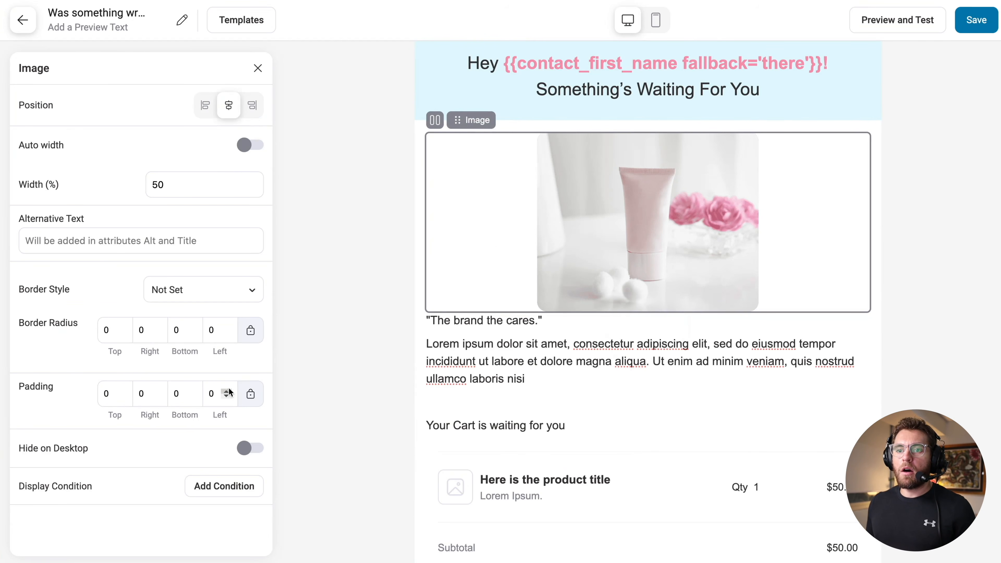
pyautogui.click(116, 393)
pyautogui.write('15')
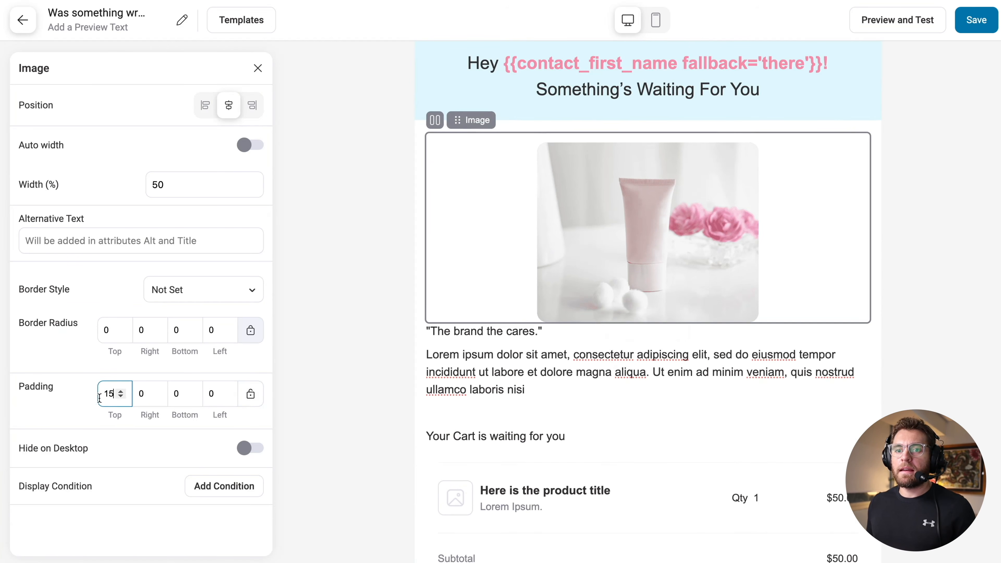
# Correct the tagline below the image to "The brand that cares" in quotes and make it bold at 22px.
pyautogui.click(485, 335)
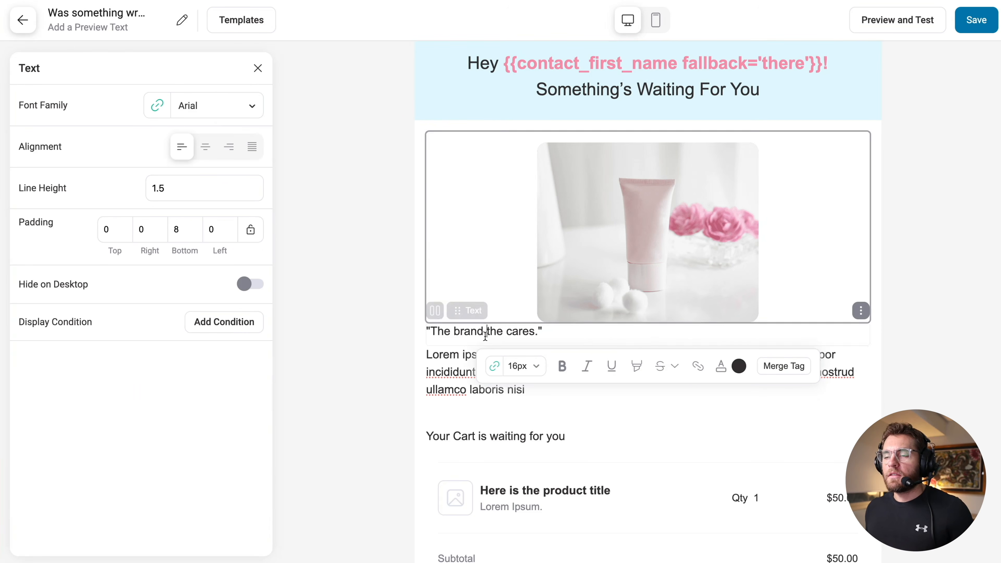
pyautogui.tripleClick(549, 331)
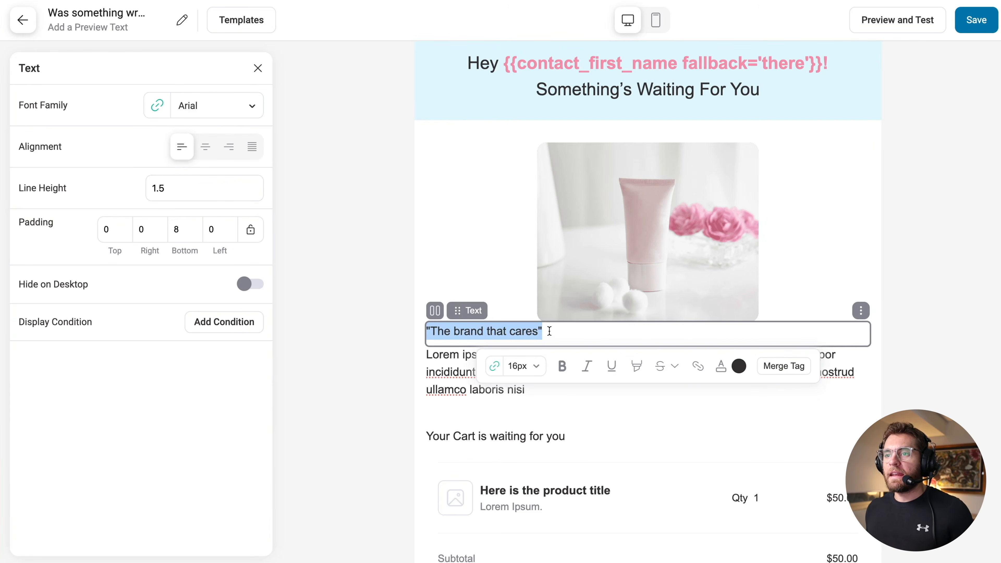
pyautogui.press('super+b')
pyautogui.click(536, 365)
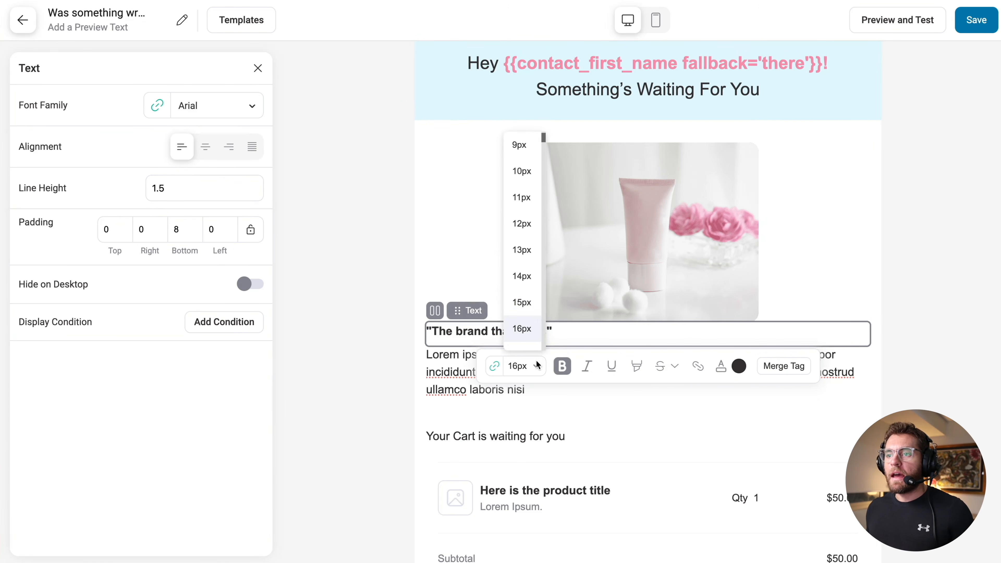
pyautogui.scroll(-3, 536, 316)
pyautogui.scroll(-2, 535, 317)
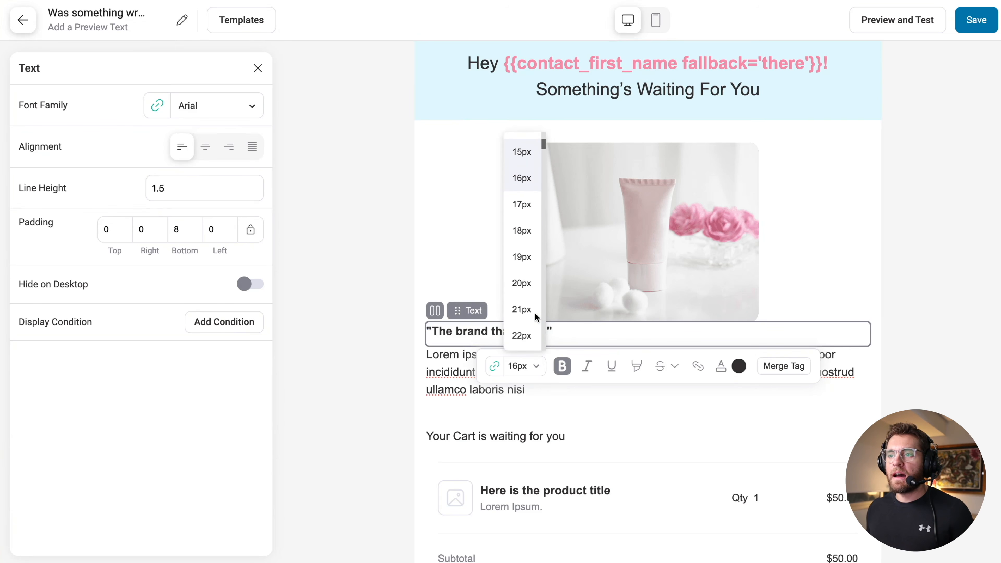
pyautogui.click(524, 335)
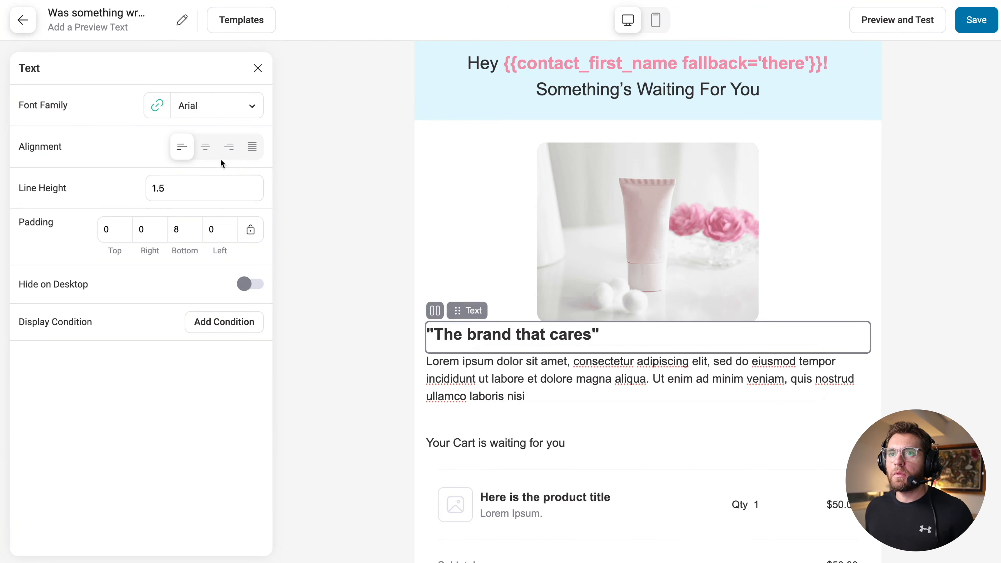
# Centre the tagline text and set its top padding to 15.
pyautogui.click(205, 148)
pyautogui.click(113, 231)
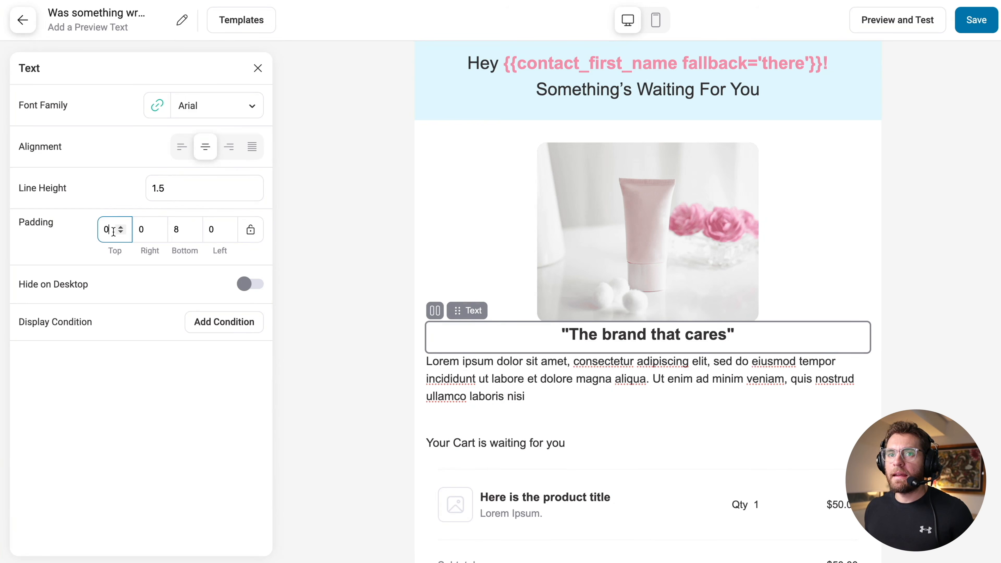
pyautogui.write('15')
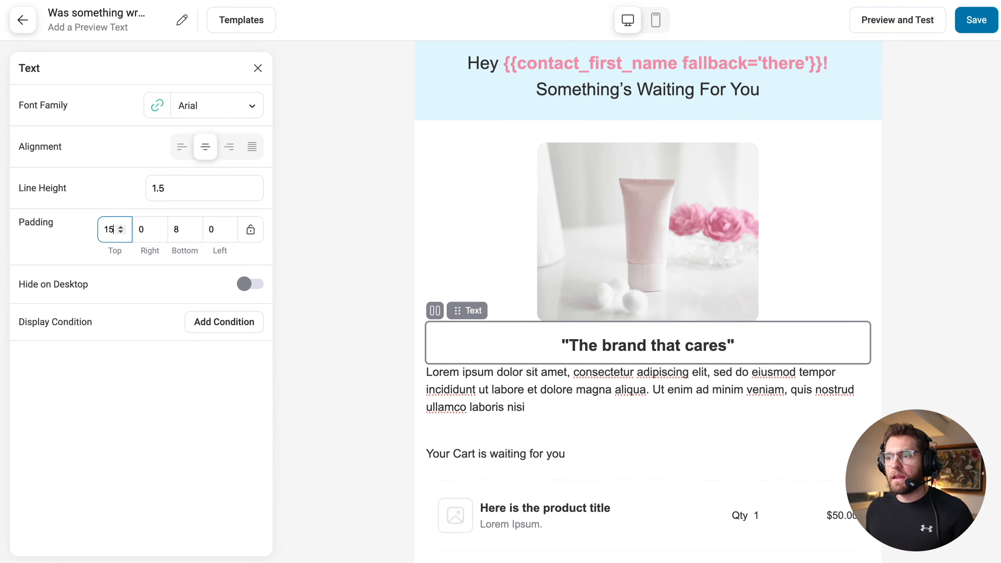
# Centre the Lorem ipsum paragraph below the tagline.
pyautogui.click(510, 406)
pyautogui.hotkey('ctrl', 'a')
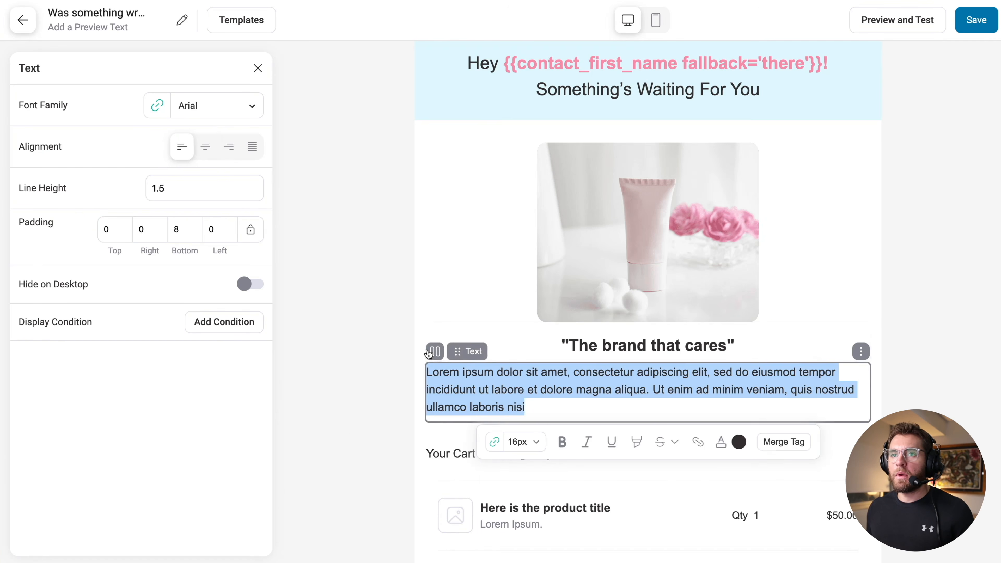
pyautogui.click(205, 146)
pyautogui.click(317, 164)
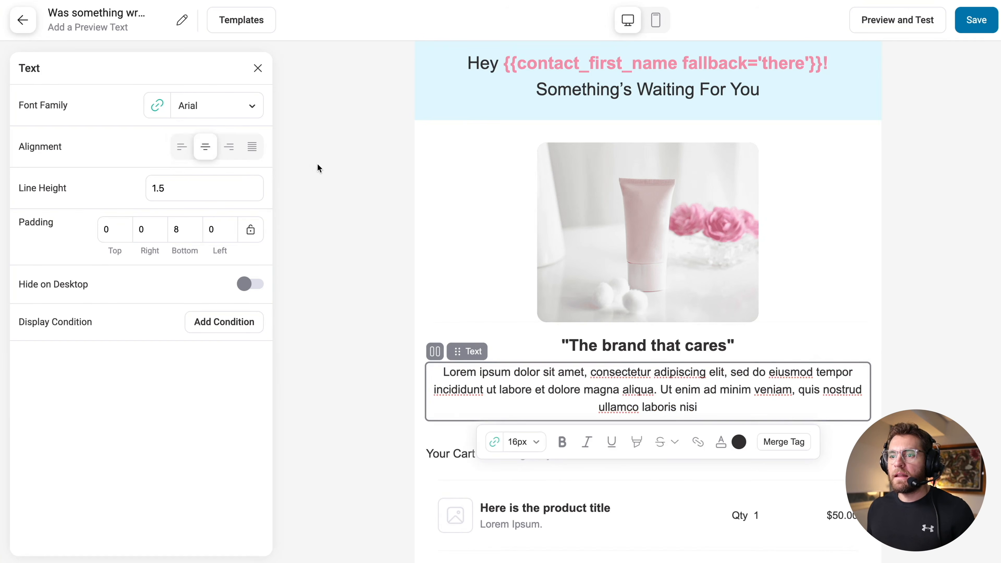
# Format "Your Cart is waiting for you" as bold 22px text with a top padding of 15.
pyautogui.scroll(-5, 319, 168)
pyautogui.click(466, 278)
pyautogui.hotkey('ctrl', 'a')
pyautogui.hotkey('ctrl', 'b')
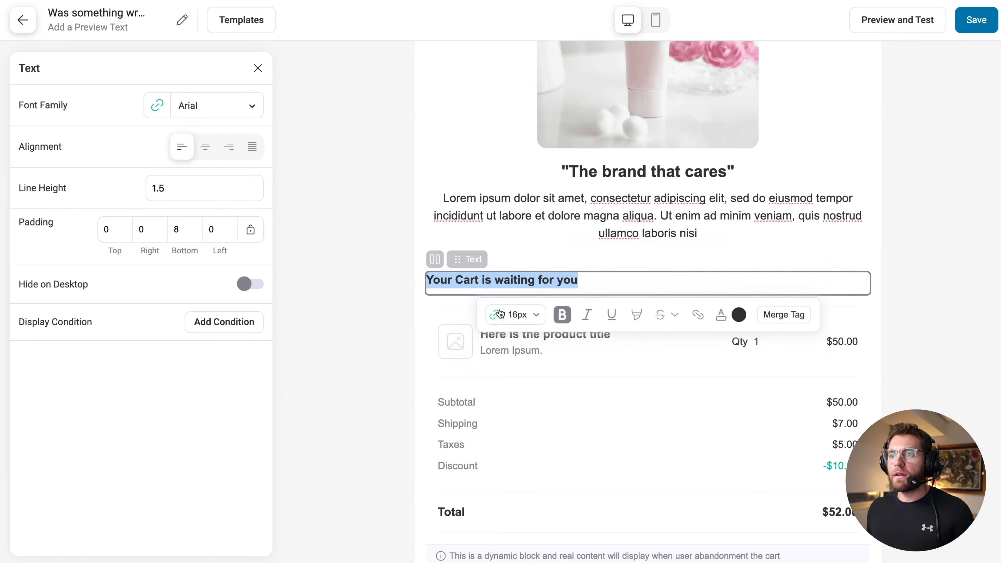
pyautogui.click(517, 315)
pyautogui.scroll(-4, 518, 434)
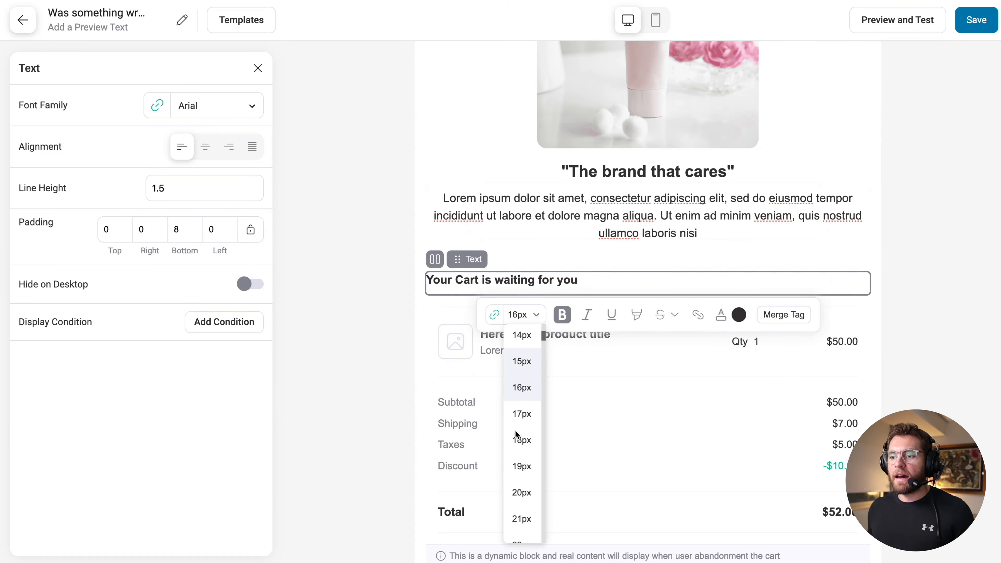
pyautogui.scroll(-1, 518, 435)
pyautogui.click(522, 518)
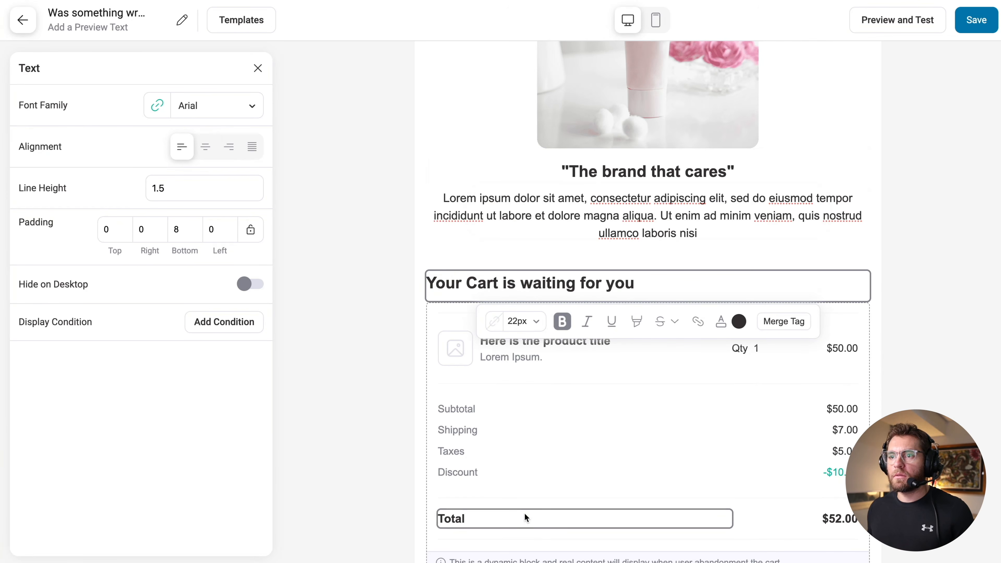
pyautogui.write('15')
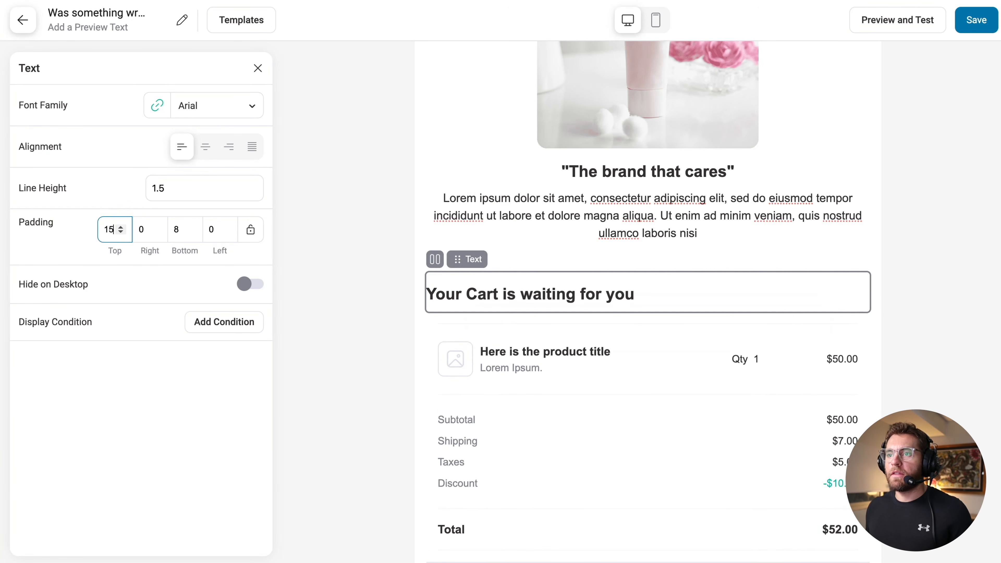
# Change the Continue Checkout button's background to the standard green 00d084.
pyautogui.scroll(-5, 646, 276)
pyautogui.click(680, 418)
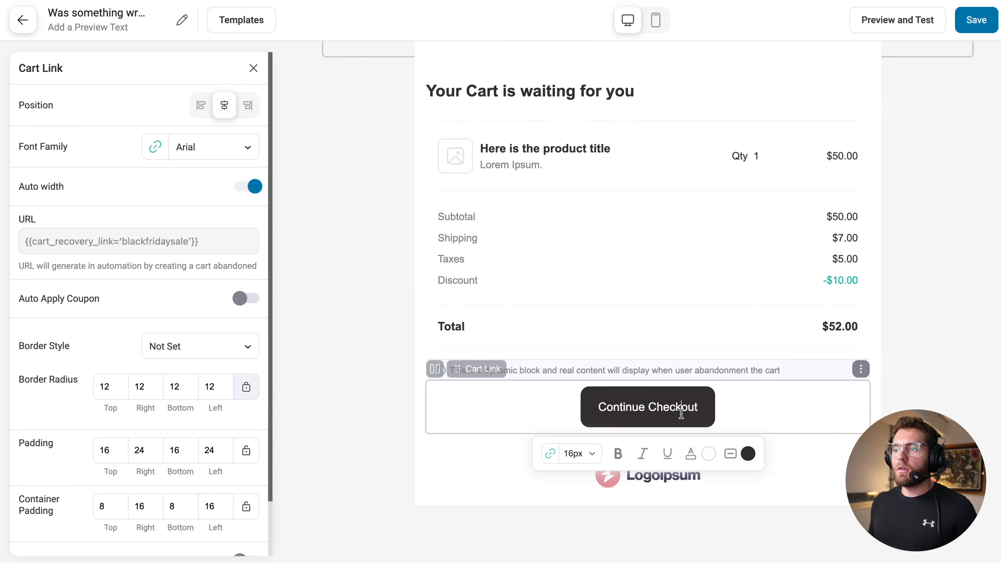
pyautogui.click(748, 454)
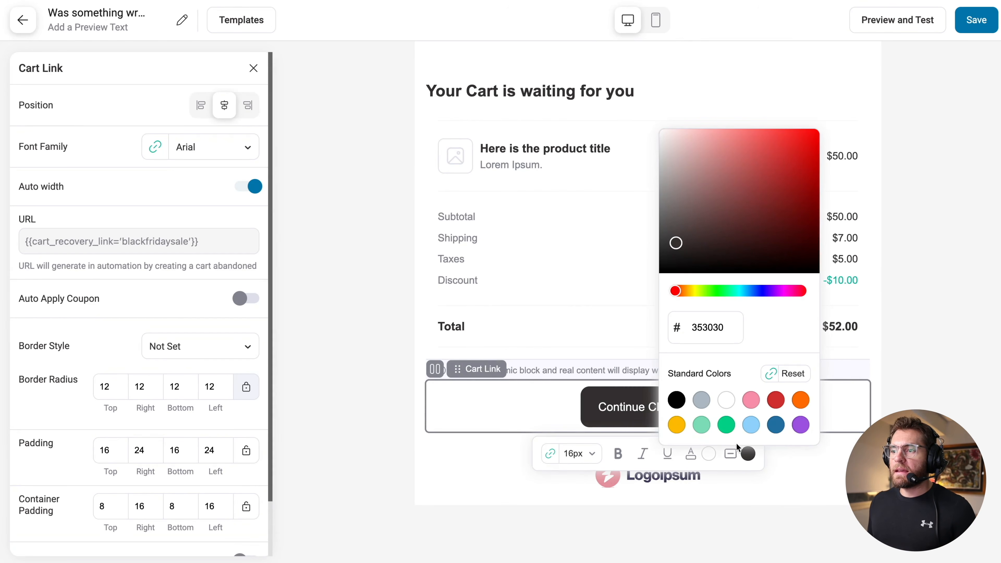
pyautogui.click(725, 425)
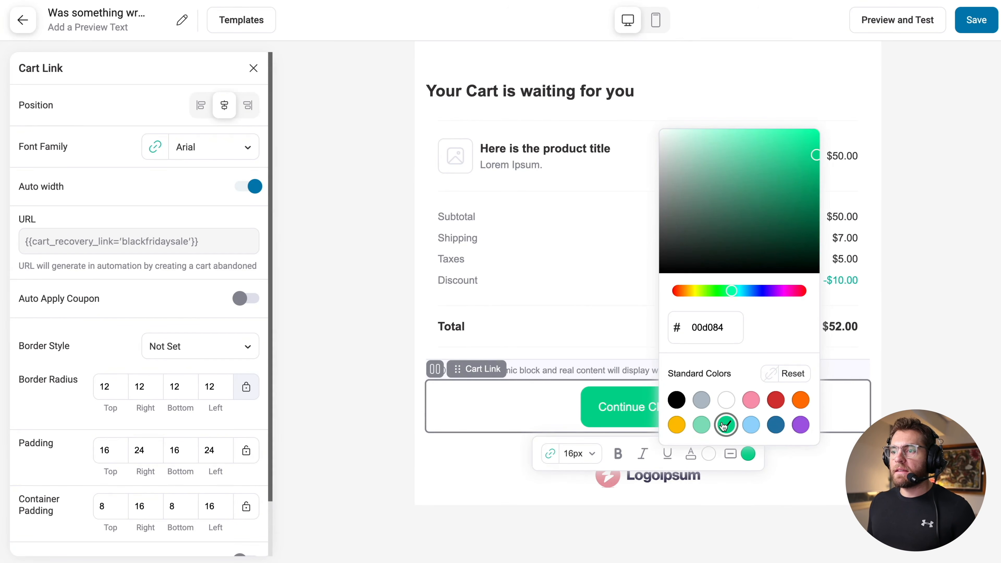
pyautogui.click(285, 212)
# Turn off auto width for the checkout button and set its width to 60%.
pyautogui.click(247, 186)
pyautogui.press('BackSpace')
pyautogui.press('BackSpace')
pyautogui.press('BackSpace')
pyautogui.write('60')
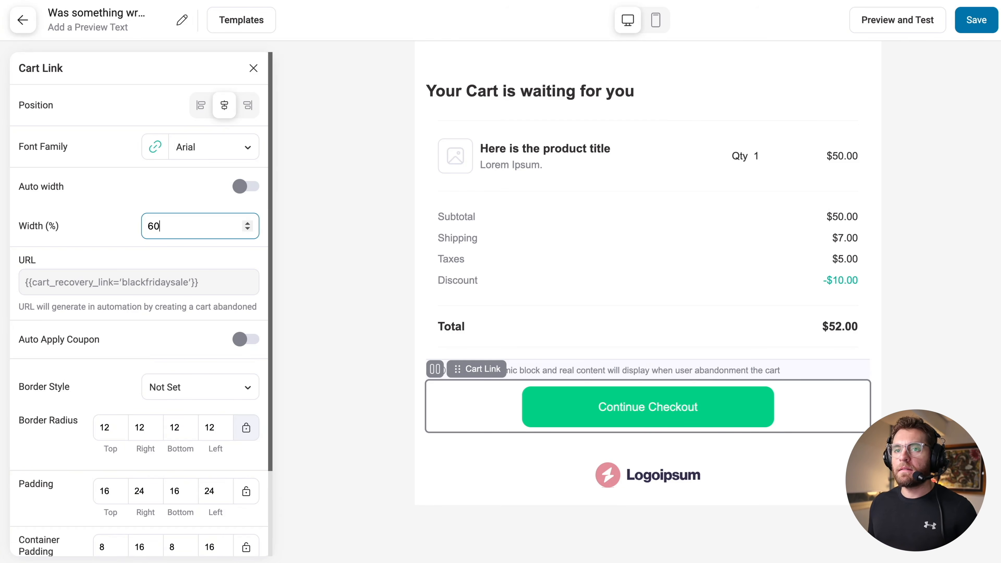
# Relabel the checkout button "COMPLETE ORDER" in bold and increase its font size.
pyautogui.tripleClick(625, 411)
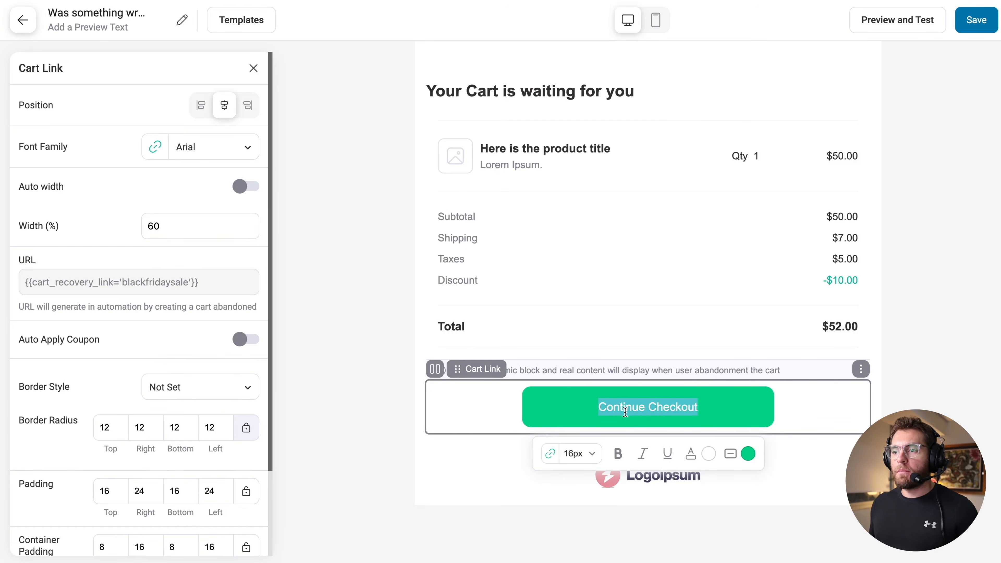
pyautogui.hotkey('ctrl', 'b')
pyautogui.write('COMPLETE')
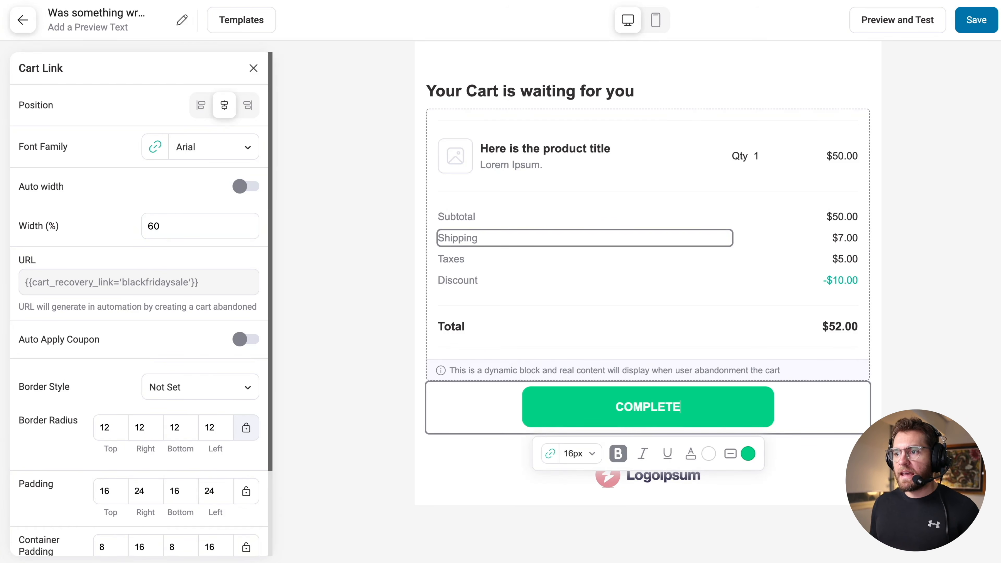
pyautogui.write(' ORDER')
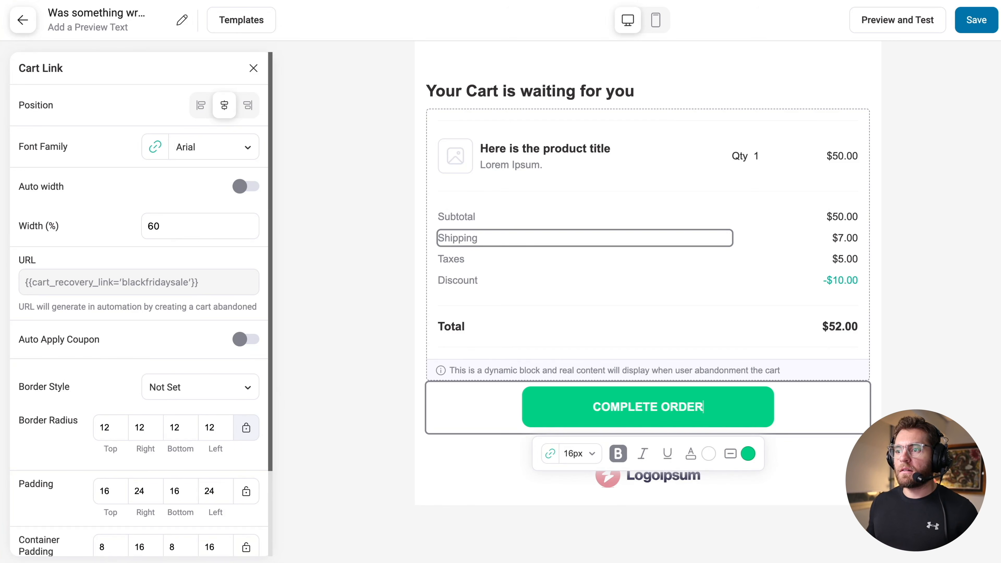
pyautogui.press('super+a')
pyautogui.click(599, 460)
pyautogui.scroll(-2, 594, 419)
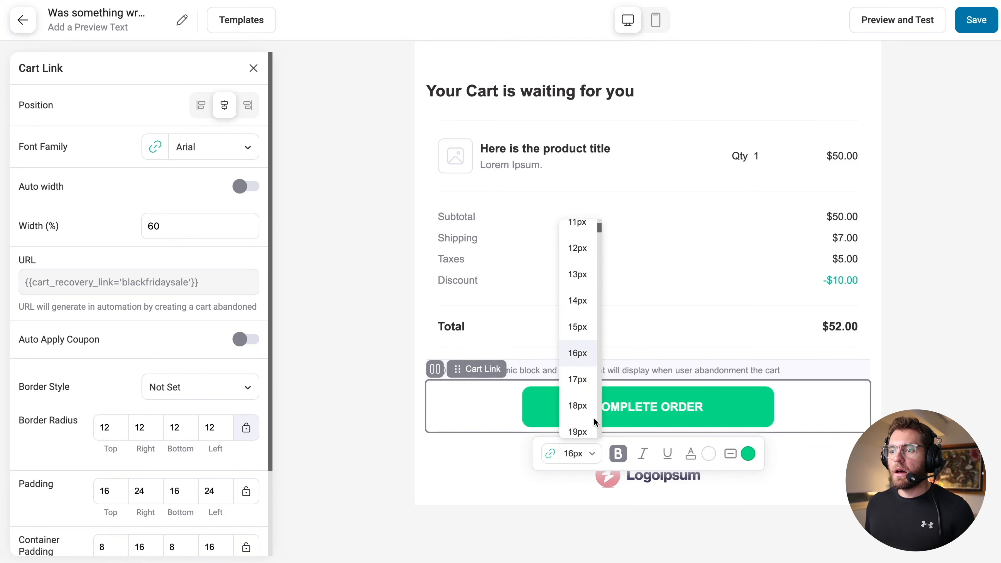
pyautogui.scroll(-3, 587, 394)
pyautogui.click(576, 335)
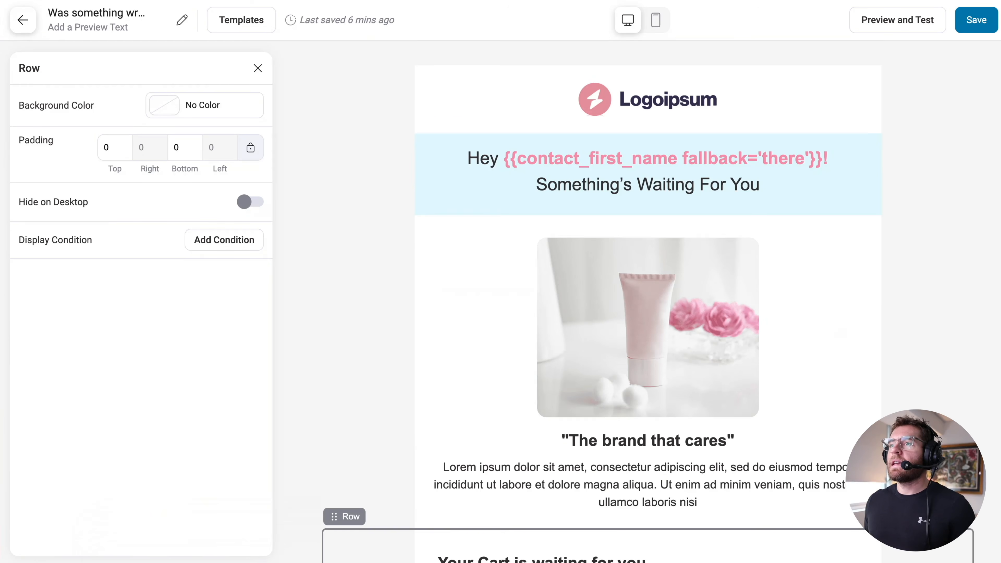
# Look over the finished email layout down to the footer logo and save the email.
pyautogui.scroll(-2, 648, 315)
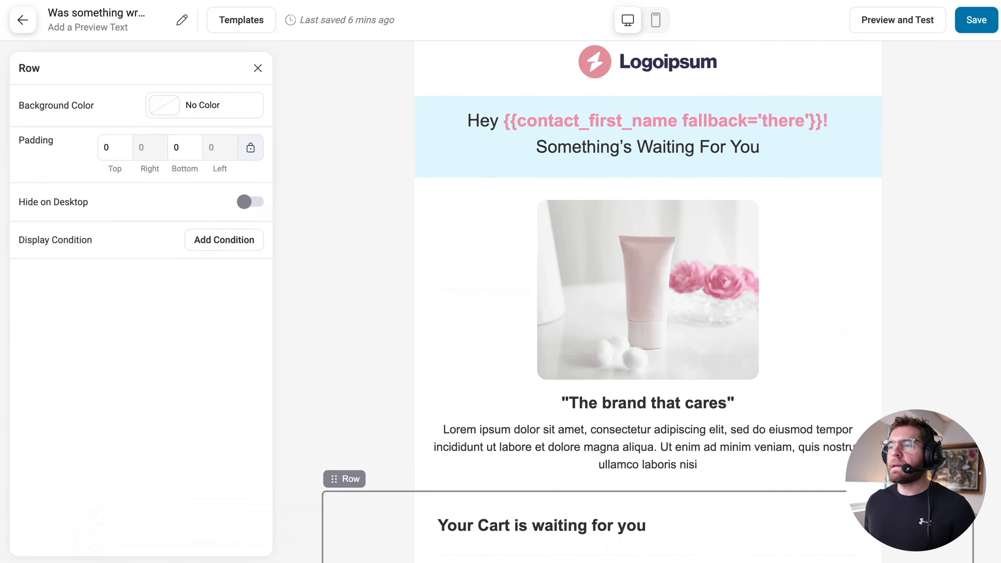
pyautogui.scroll(-10, 648, 301)
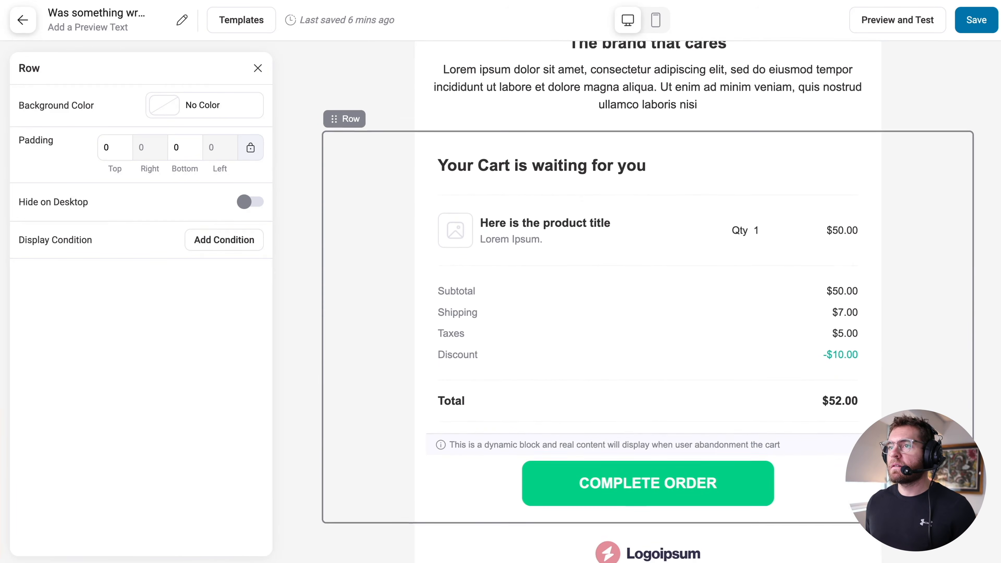
pyautogui.scroll(-2, 648, 301)
pyautogui.click(967, 24)
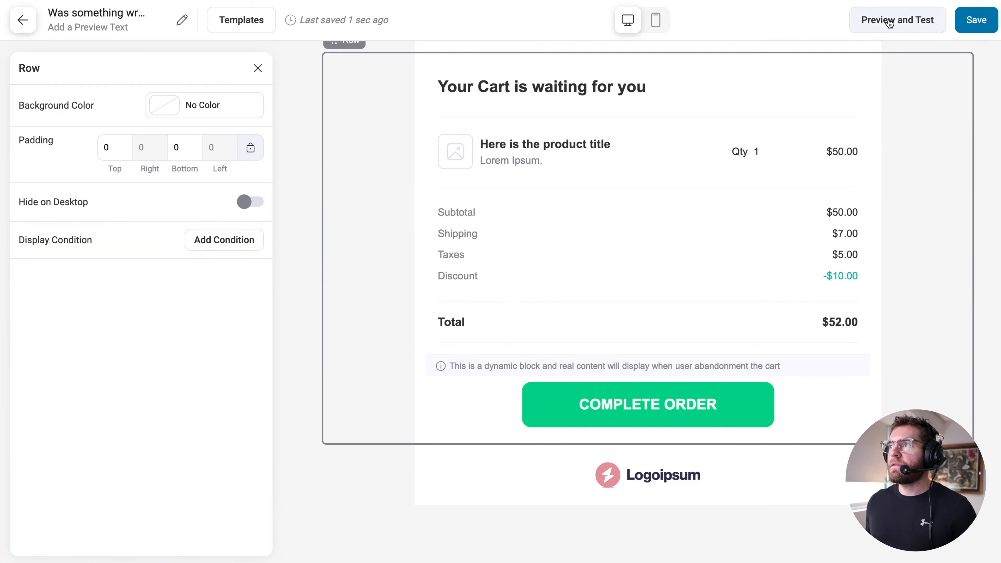
# Send a test email to the prefilled address and review the received message in the test inbox.
pyautogui.click(889, 20)
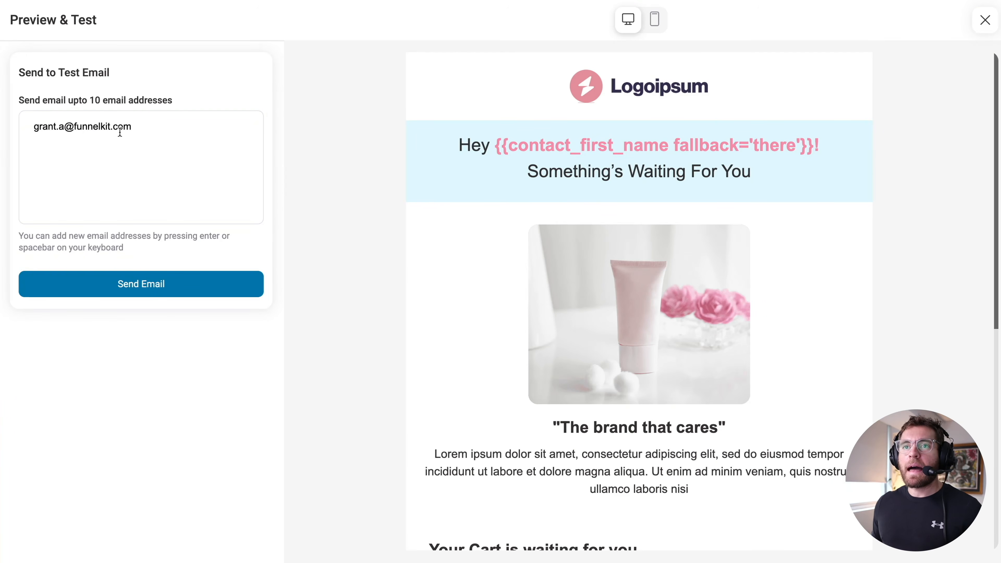
pyautogui.click(197, 294)
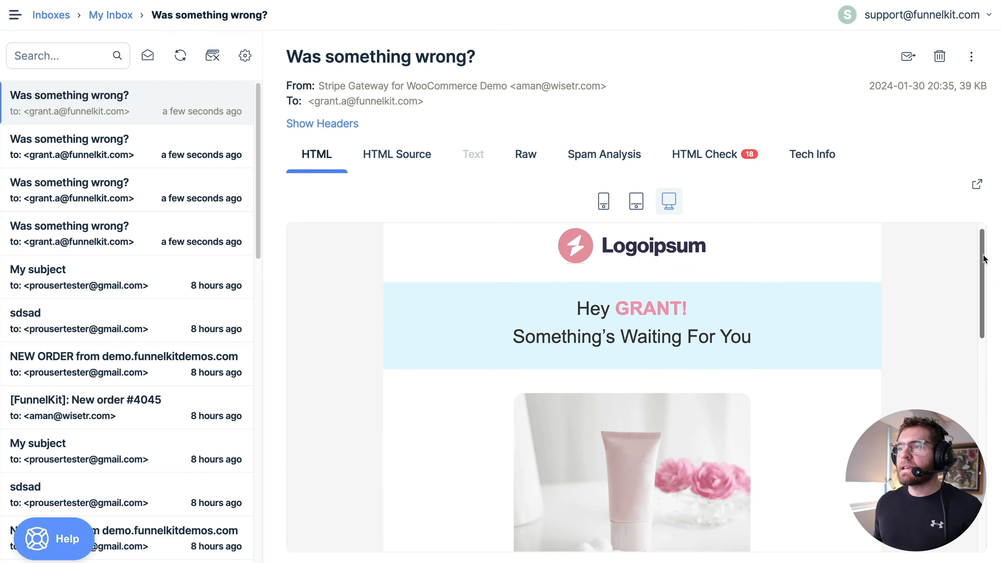
pyautogui.scroll(-5, 987, 296)
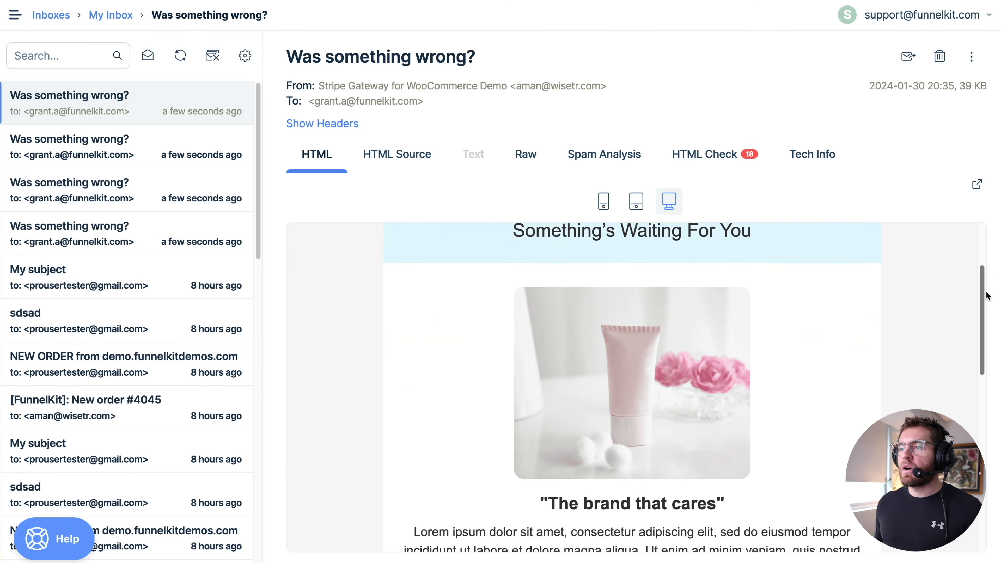
pyautogui.moveTo(987, 296); pyautogui.dragTo(999, 473)
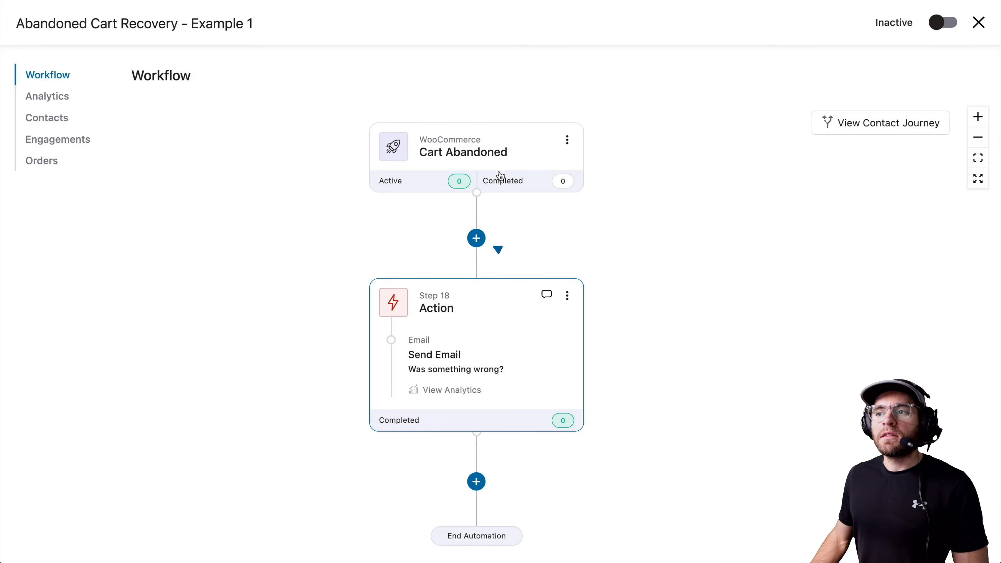
# Insert a Condition step directly after the Cart Abandoned trigger, using the Cart Total rule from the Cart group.
pyautogui.click(475, 240)
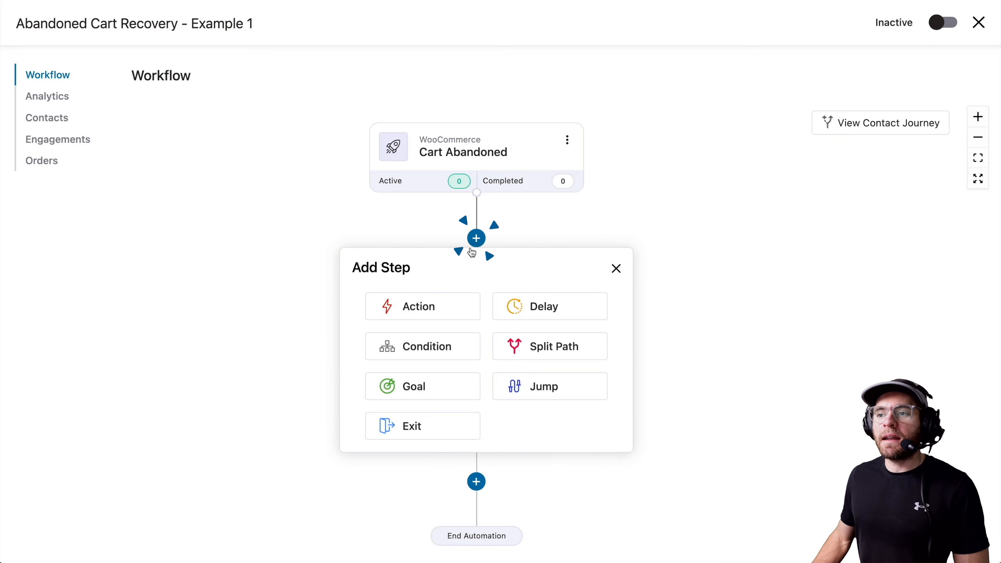
pyautogui.click(442, 347)
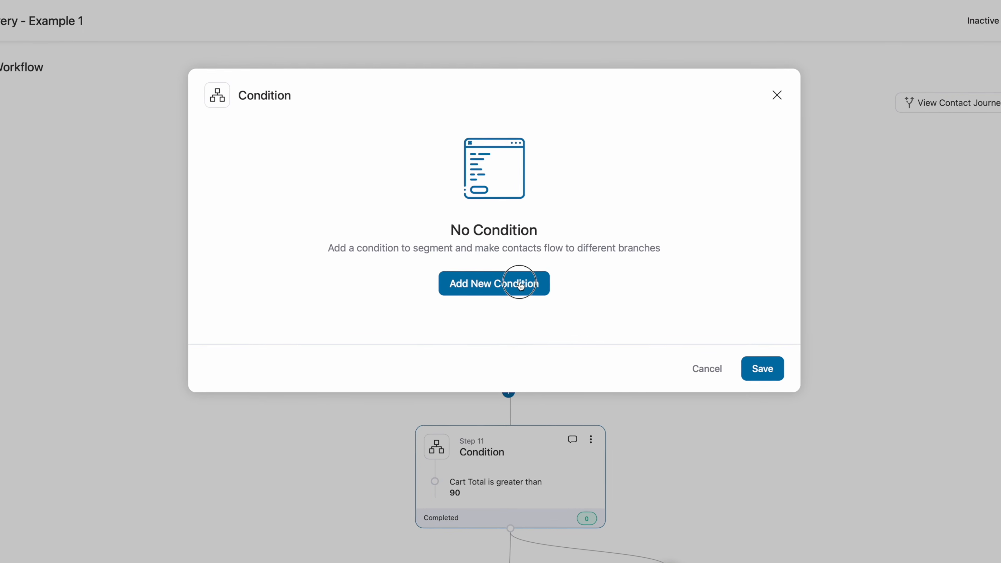
pyautogui.click(521, 286)
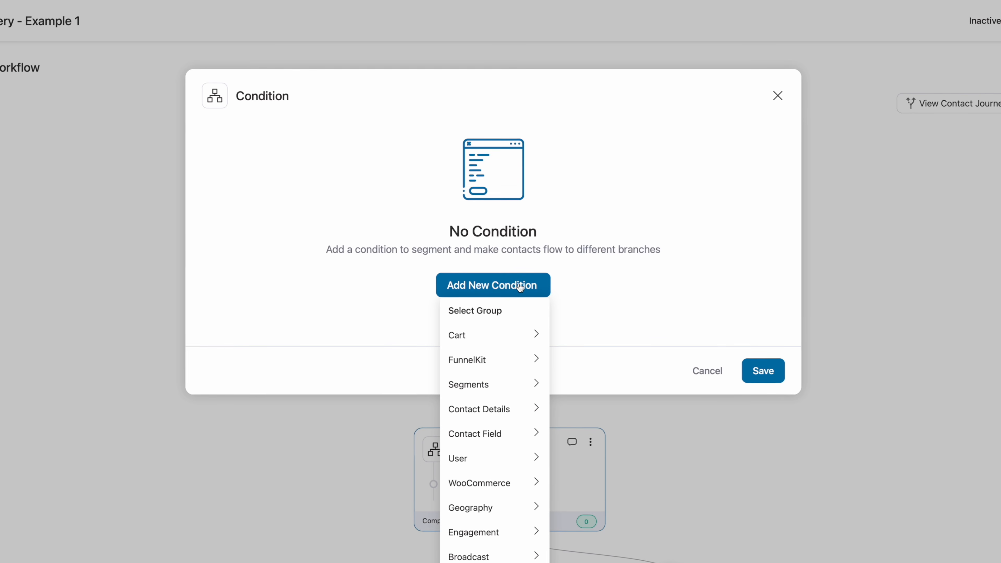
pyautogui.click(507, 337)
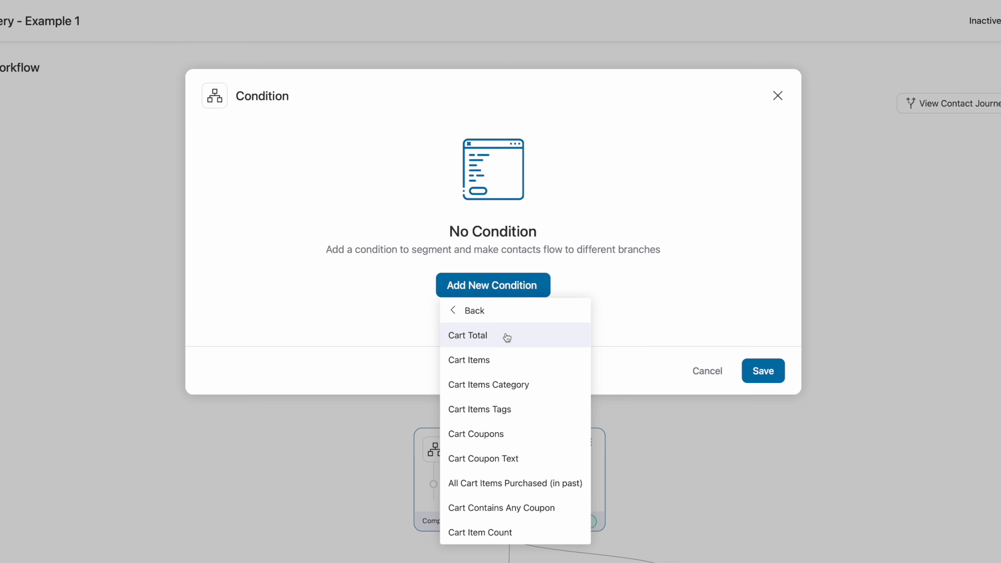
pyautogui.click(507, 338)
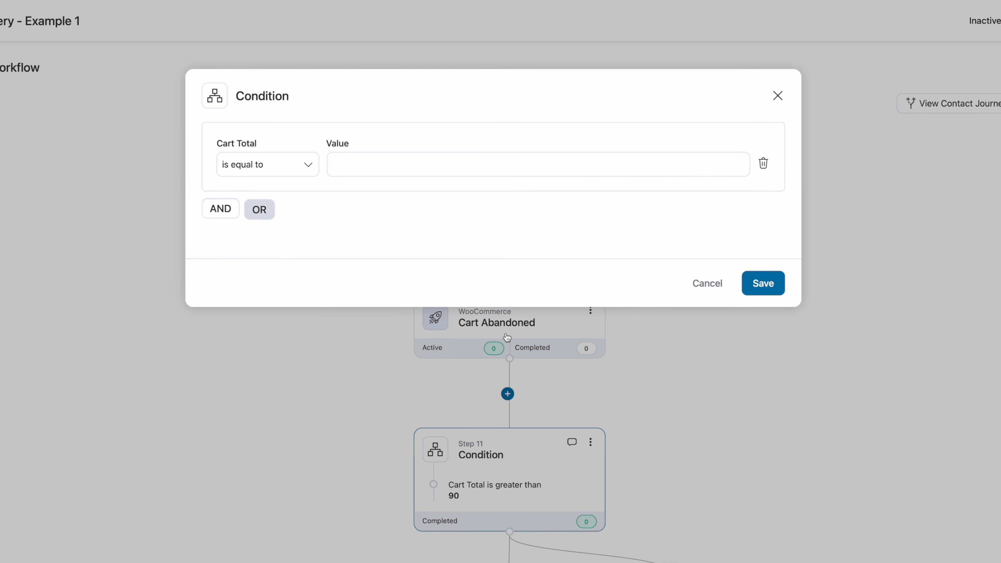
# Set the condition to Cart Total is greater than 90 and save it.
pyautogui.click(282, 164)
pyautogui.click(278, 188)
pyautogui.click(355, 164)
pyautogui.write('9')
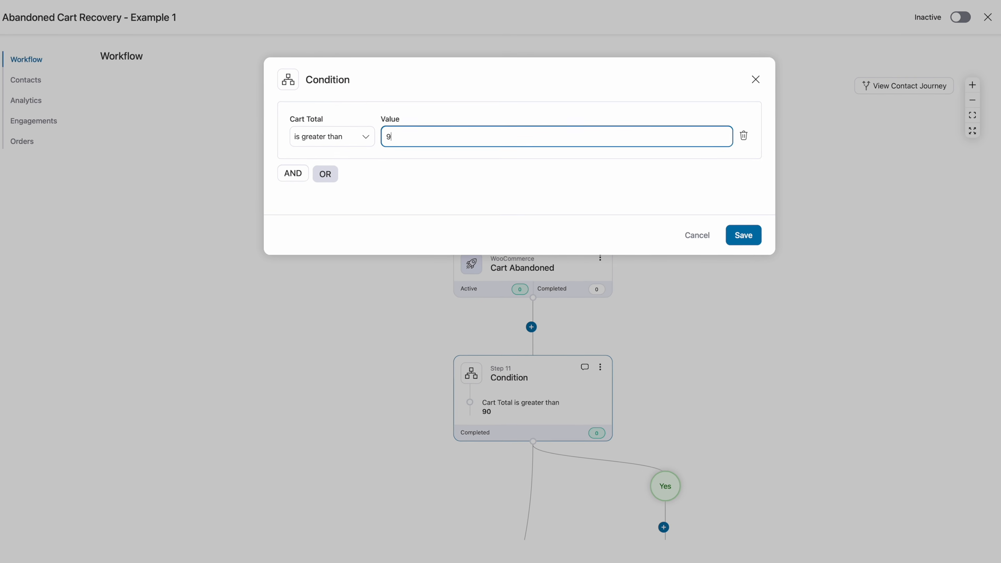
pyautogui.write('0')
pyautogui.click(742, 231)
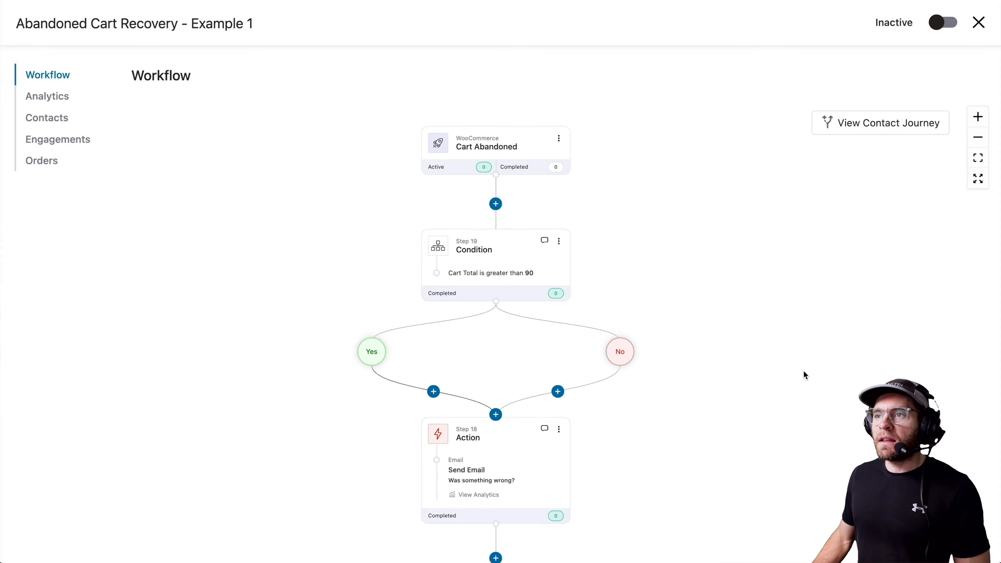
# Move the "Was something wrong?" Send Email action into the condition's No branch.
pyautogui.moveTo(803, 371); pyautogui.dragTo(784, 351)
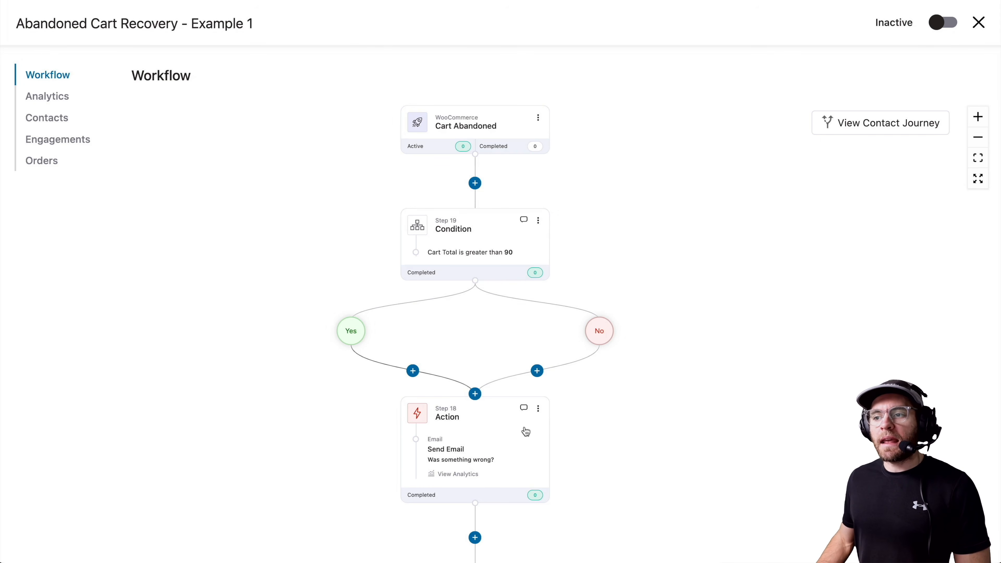
pyautogui.click(538, 409)
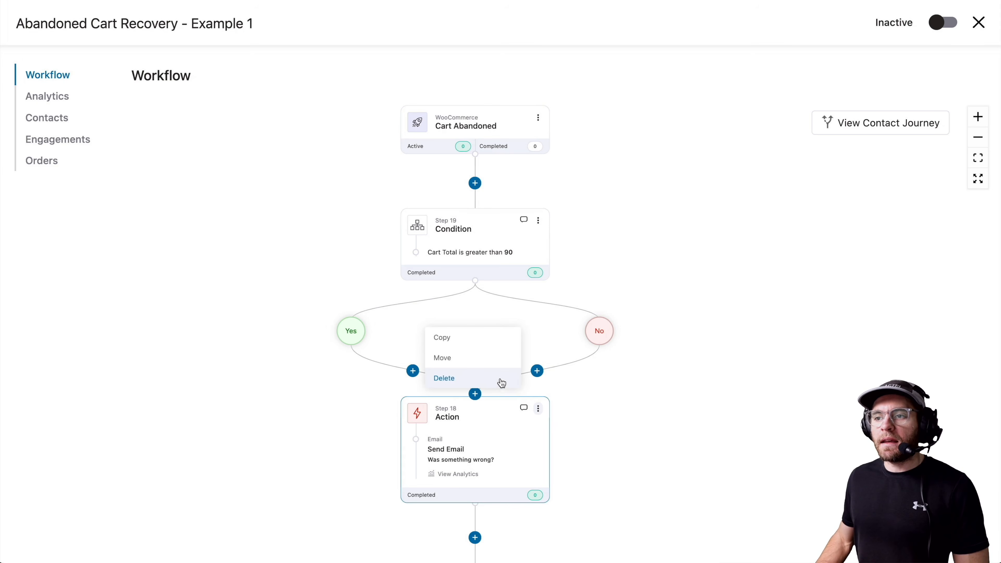
pyautogui.click(481, 358)
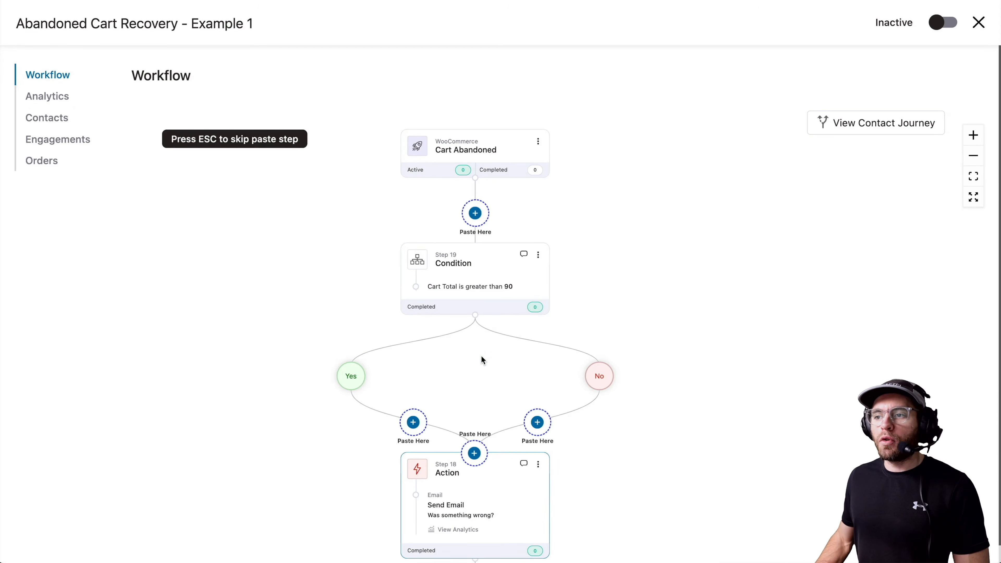
pyautogui.click(538, 423)
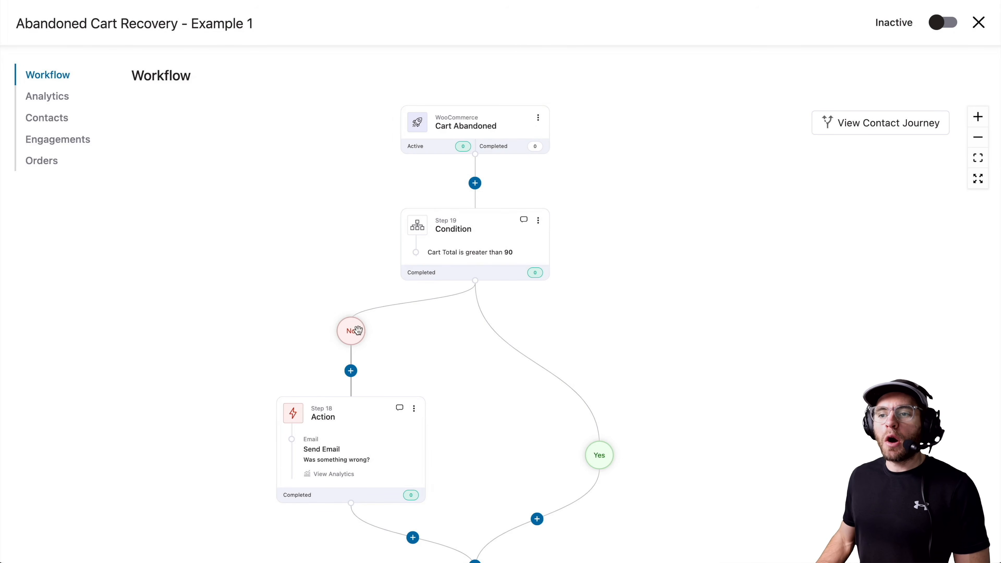
# Add a Delay step of 24 hours after the email in the No branch and save it.
pyautogui.scroll(-3, 346, 452)
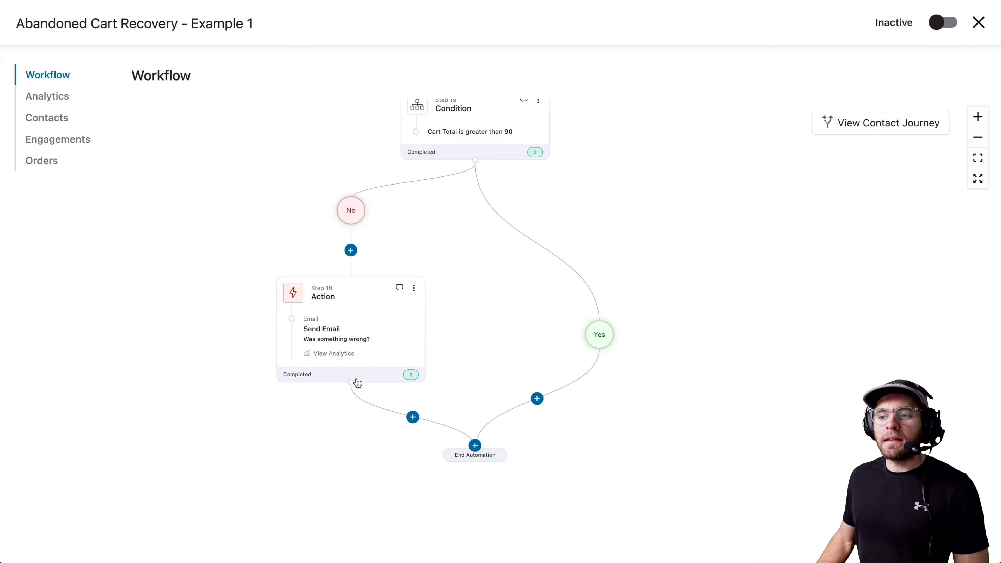
pyautogui.click(413, 418)
pyautogui.click(481, 483)
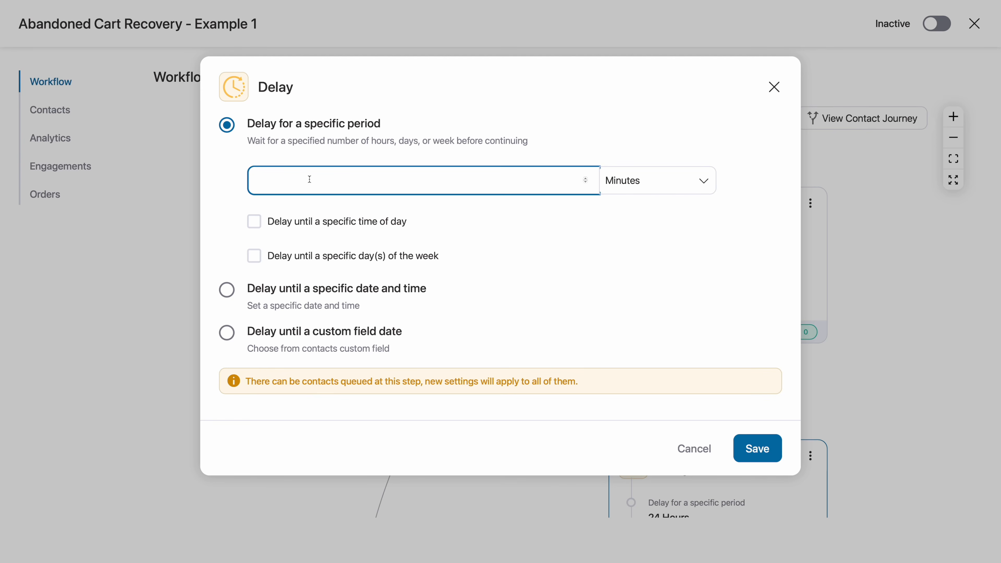
pyautogui.write('2')
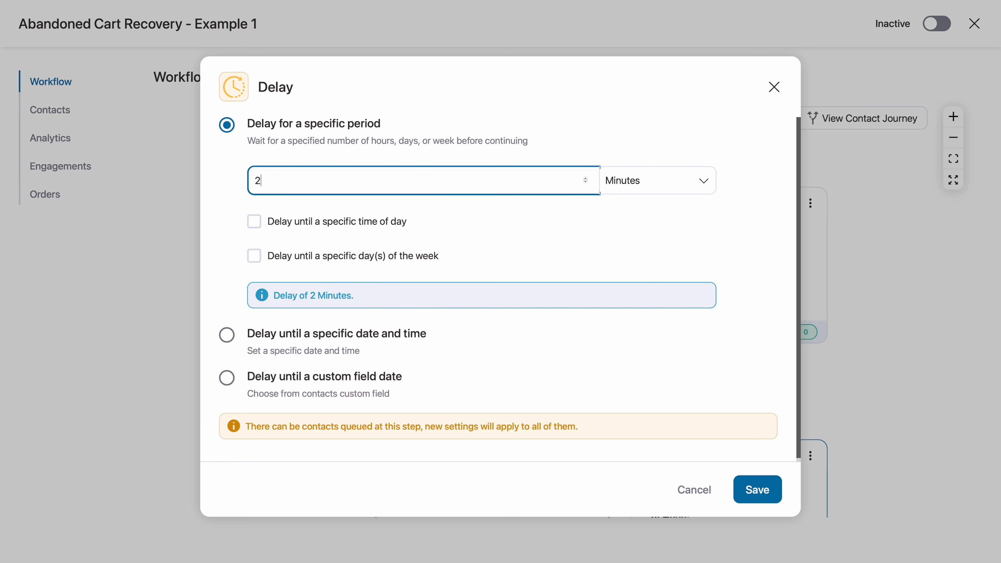
pyautogui.write('4')
pyautogui.click(617, 184)
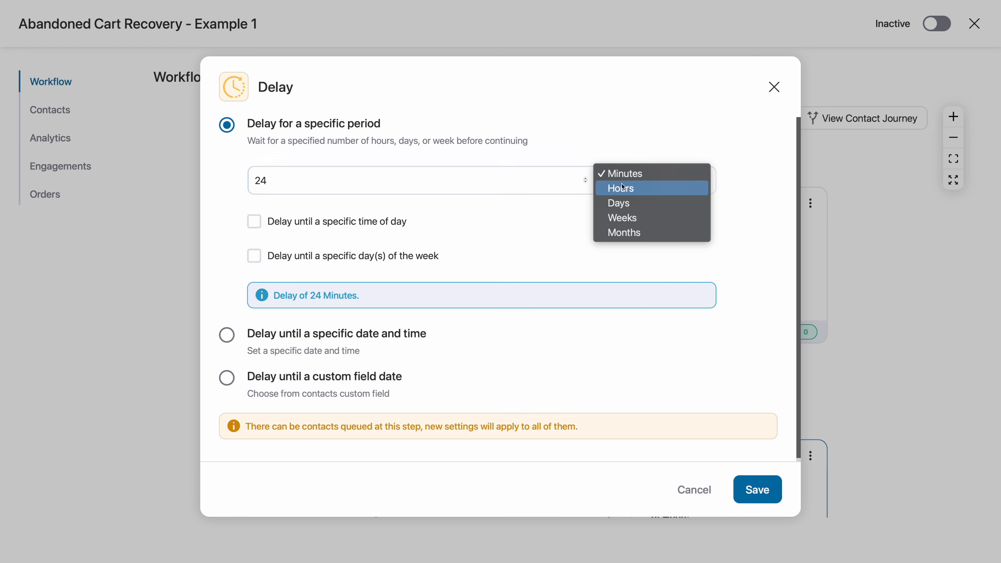
pyautogui.click(622, 188)
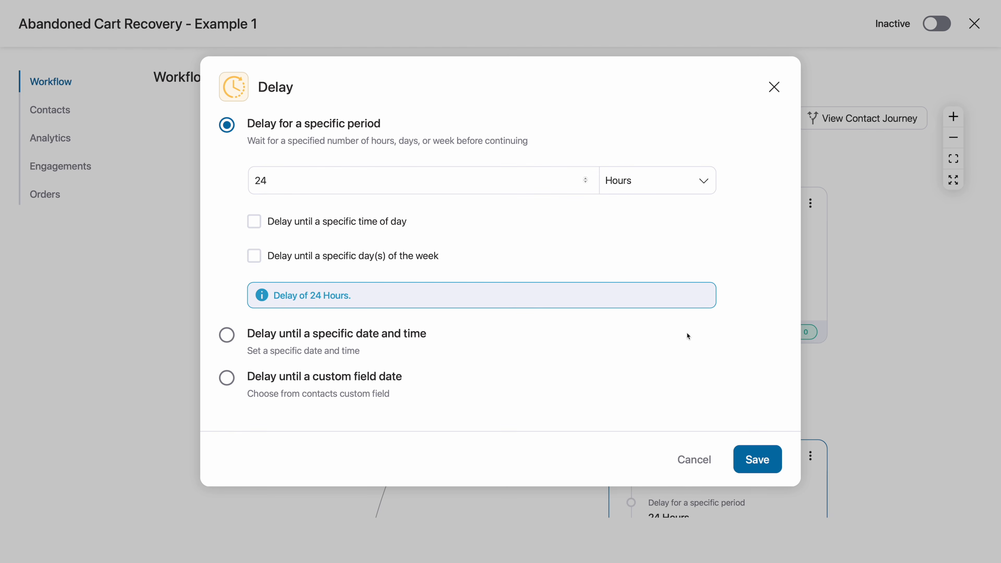
pyautogui.click(748, 458)
pyautogui.scroll(-3, 722, 375)
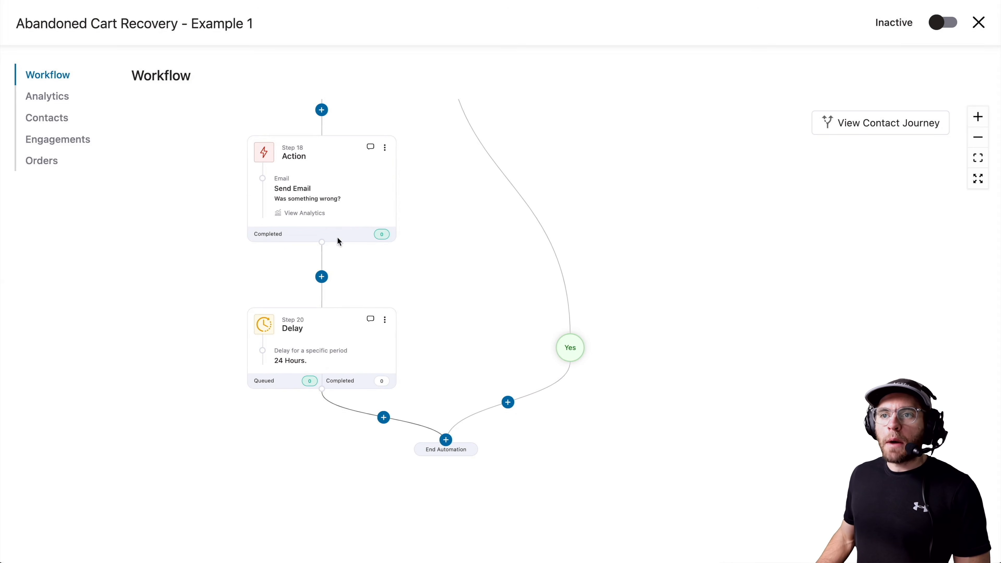
pyautogui.click(384, 148)
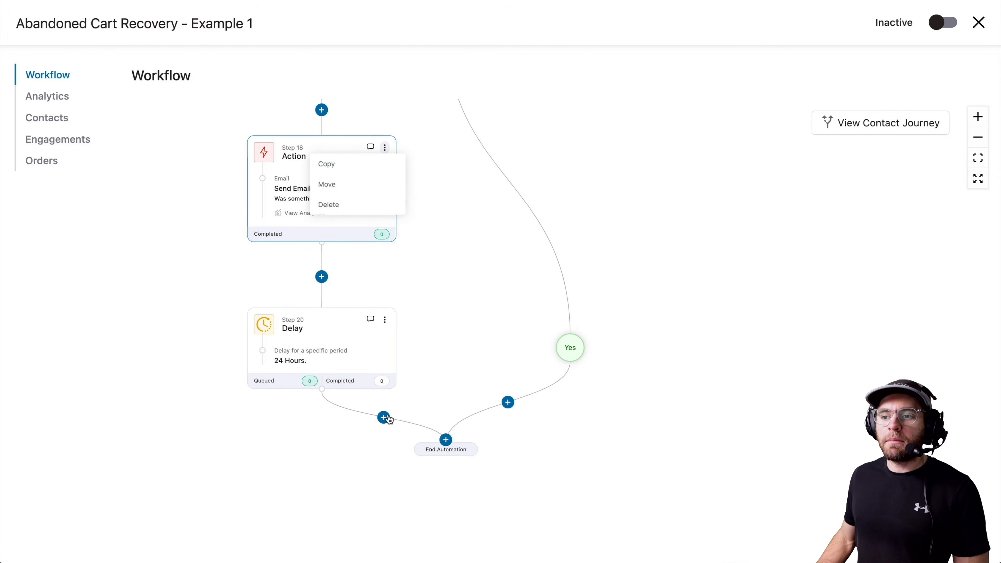
pyautogui.click(417, 263)
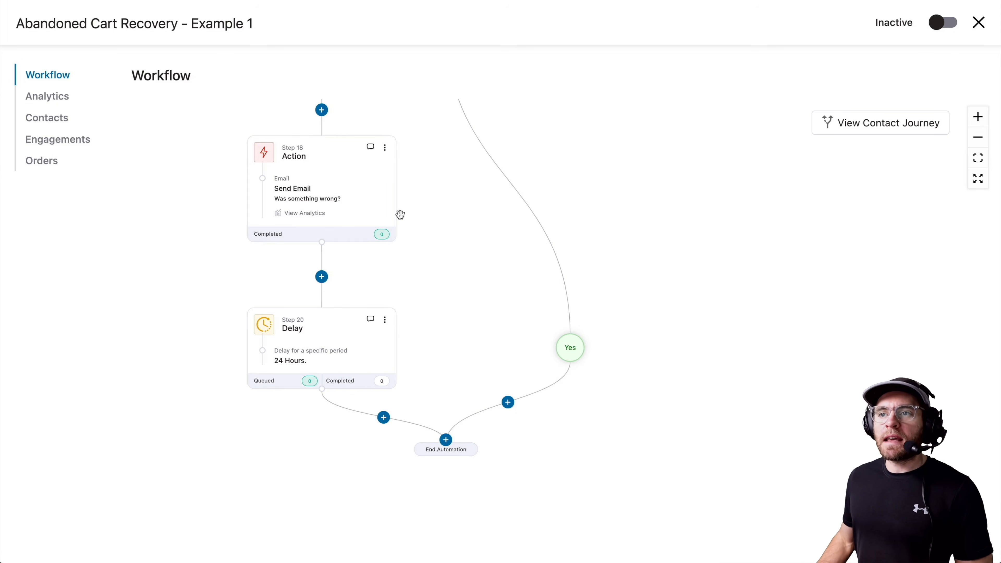
# Save the "Was something wrong?" email as a template named "Default Design - white background" and close the email settings.
pyautogui.click(327, 186)
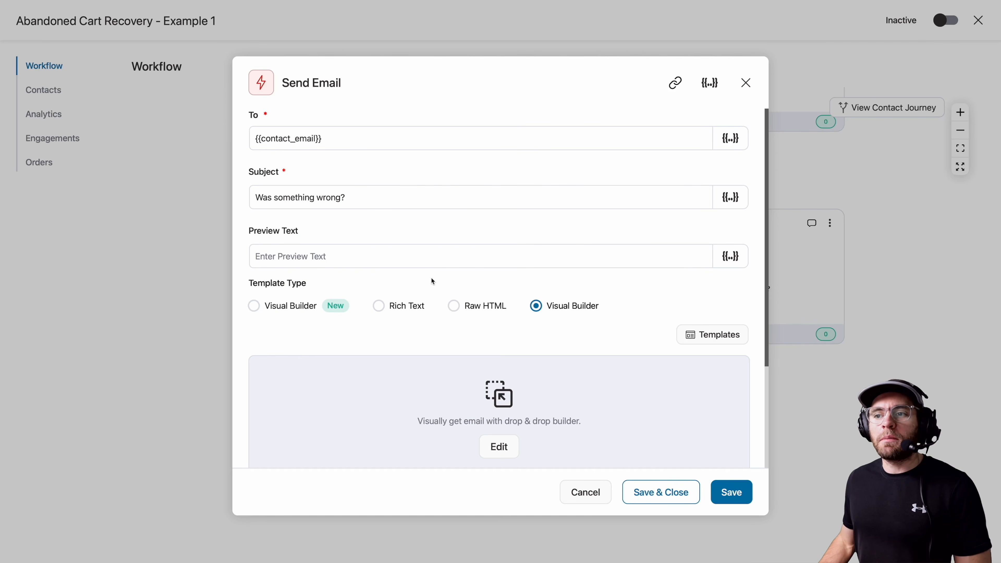
pyautogui.scroll(-5, 431, 277)
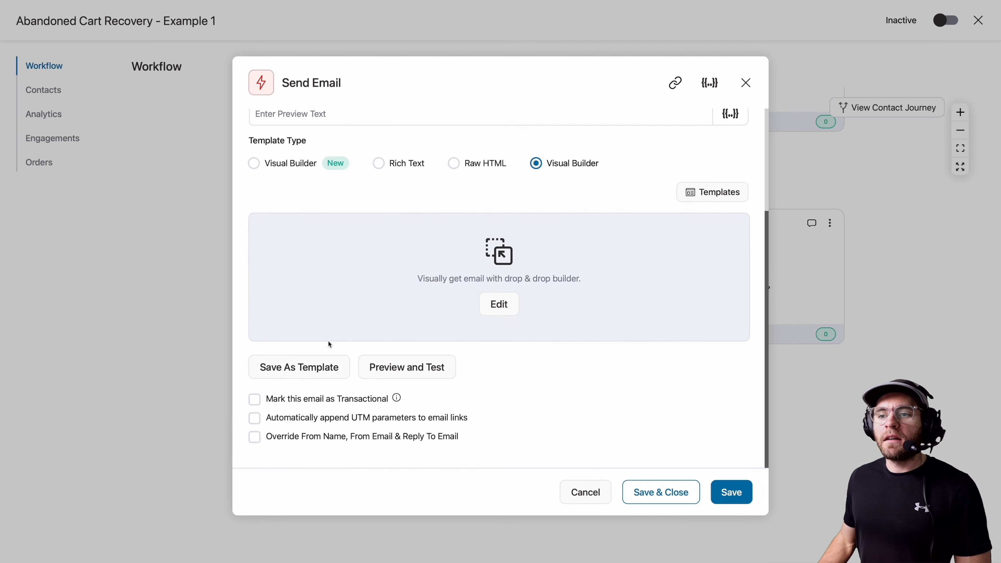
pyautogui.click(290, 362)
pyautogui.click(372, 156)
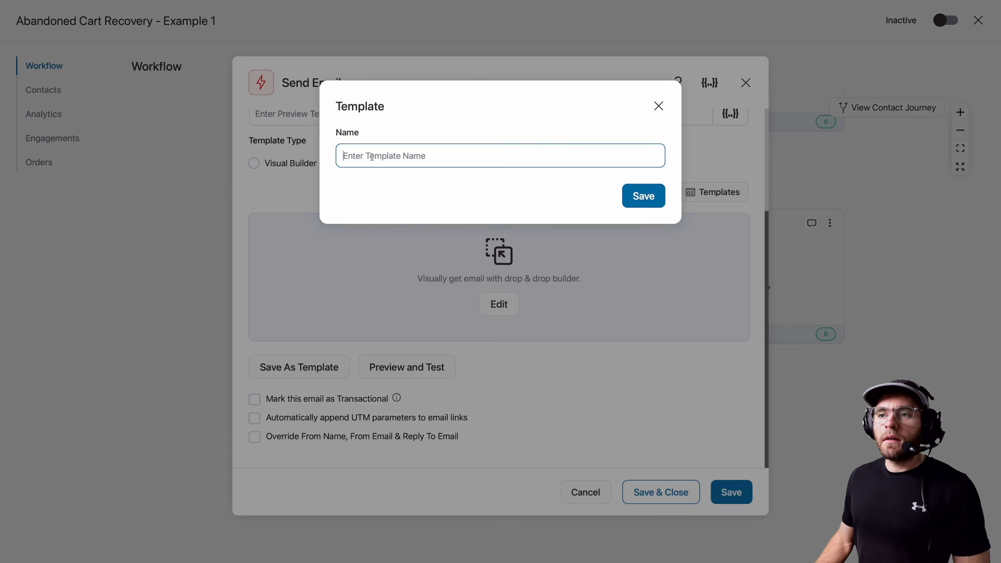
pyautogui.write('Default Design - white background')
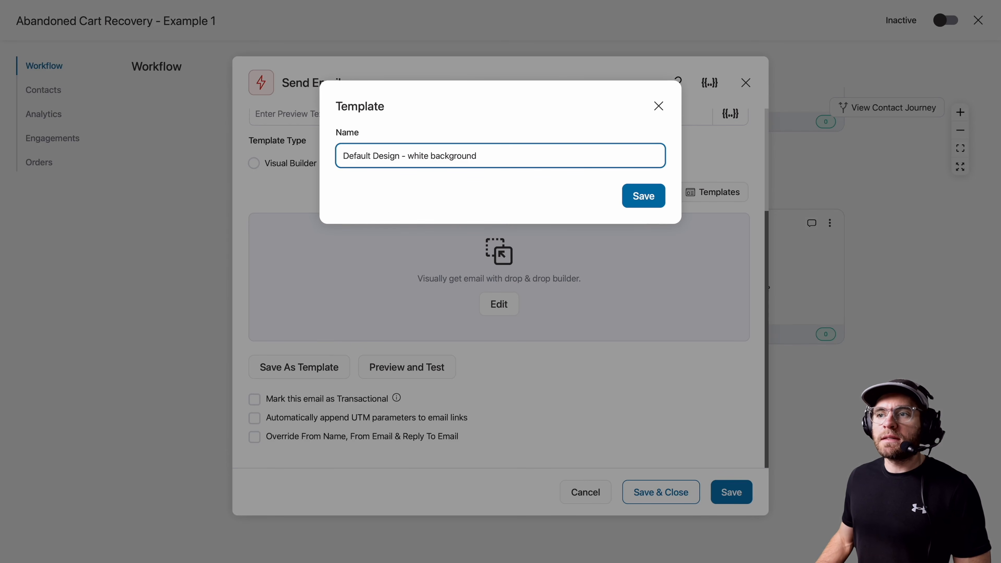
pyautogui.click(655, 198)
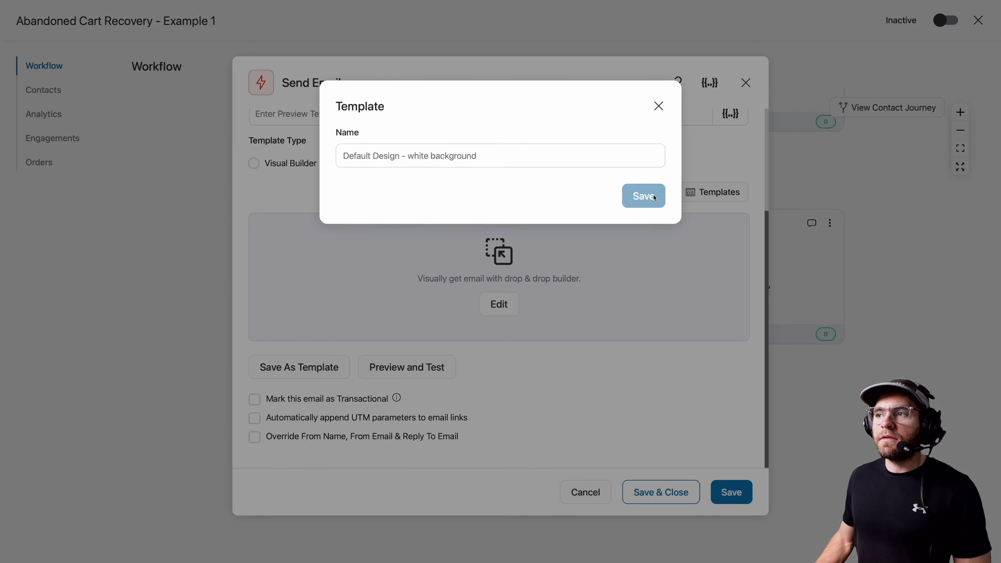
pyautogui.click(745, 83)
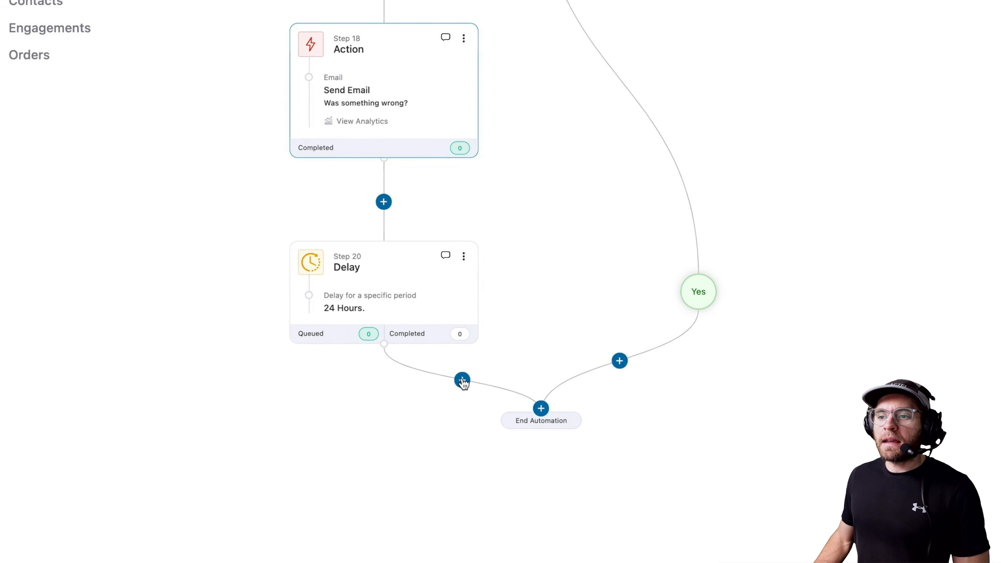
# Add a Send Email action after the 24-hour delay in the No branch.
pyautogui.click(462, 380)
pyautogui.click(397, 475)
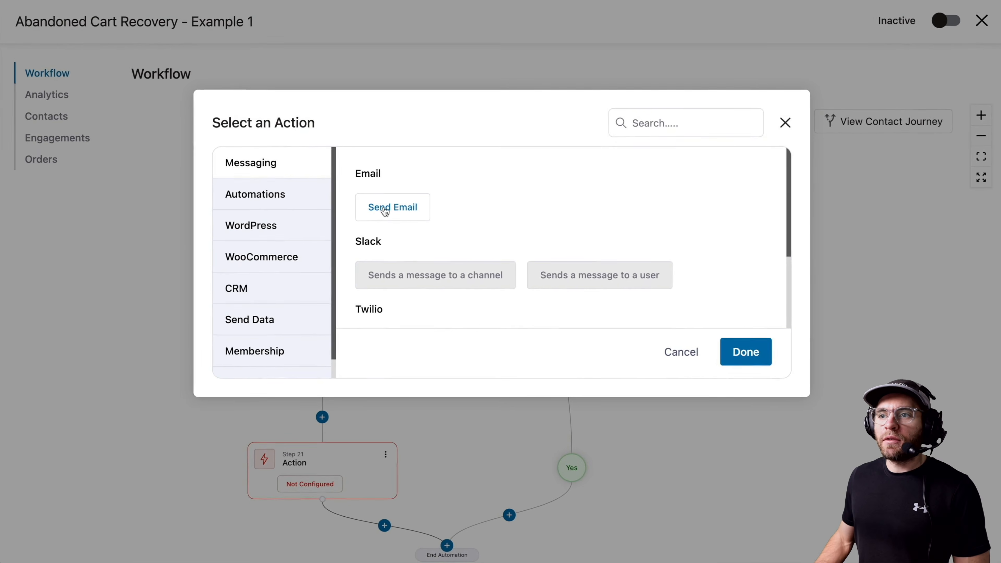
pyautogui.click(385, 212)
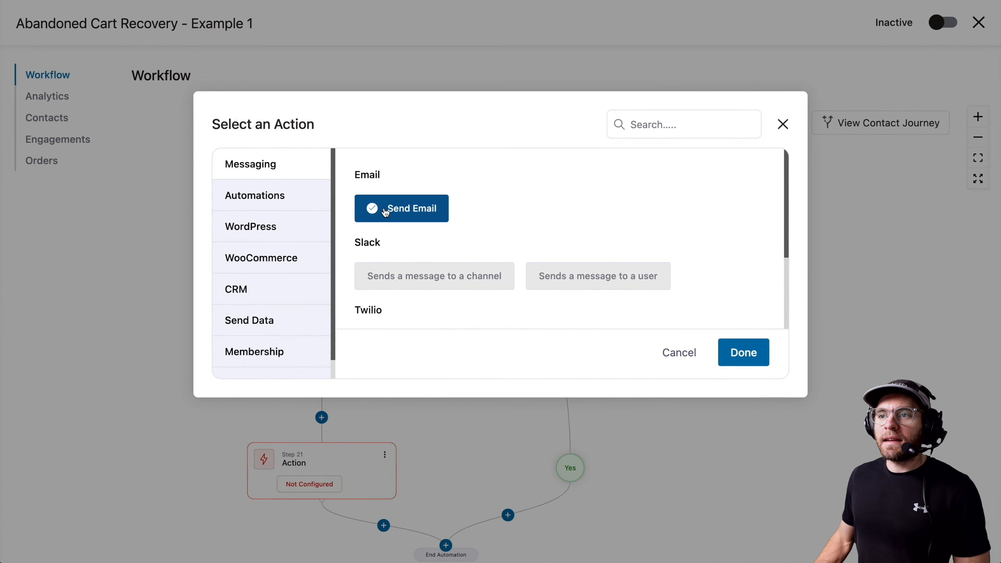
pyautogui.click(742, 353)
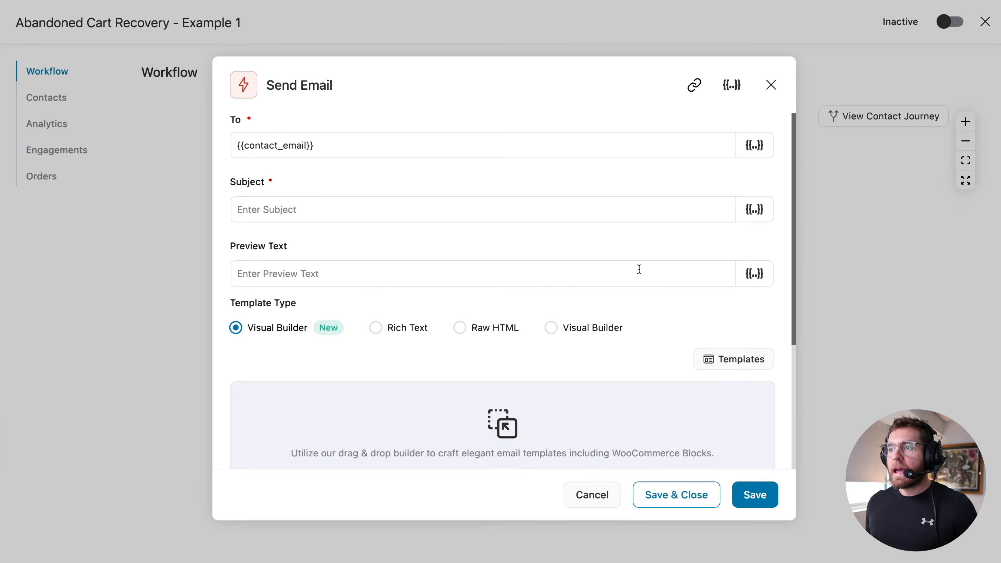
# Apply the newest "Default Design - white background" template and set the subject to "Second Reminder - your Cart is Expiring - hurry!".
pyautogui.click(742, 358)
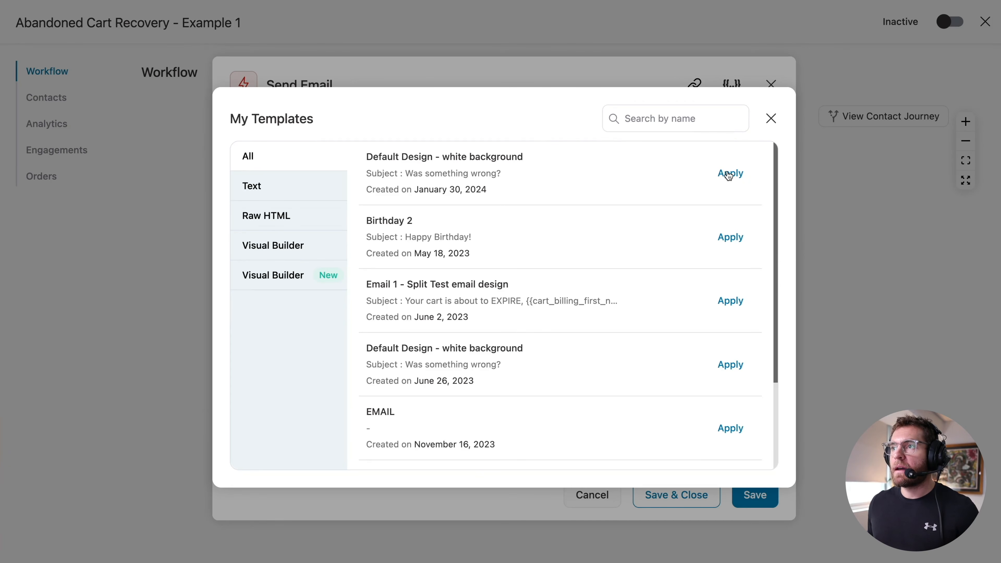
pyautogui.click(729, 174)
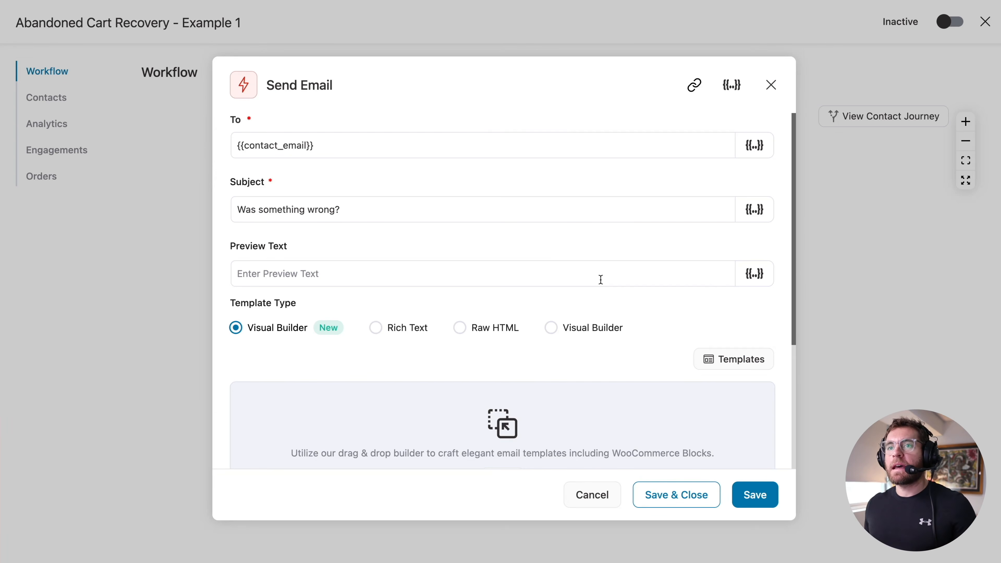
pyautogui.click(366, 211)
pyautogui.hotkey('ctrl', 'a')
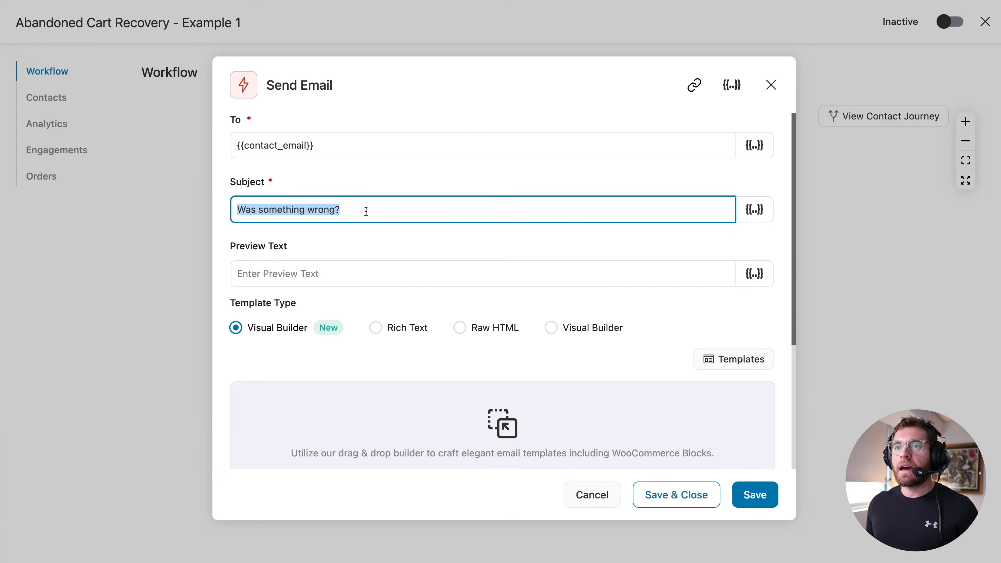
pyautogui.write('Second Reminder - your Cart is Expiring - hurry!')
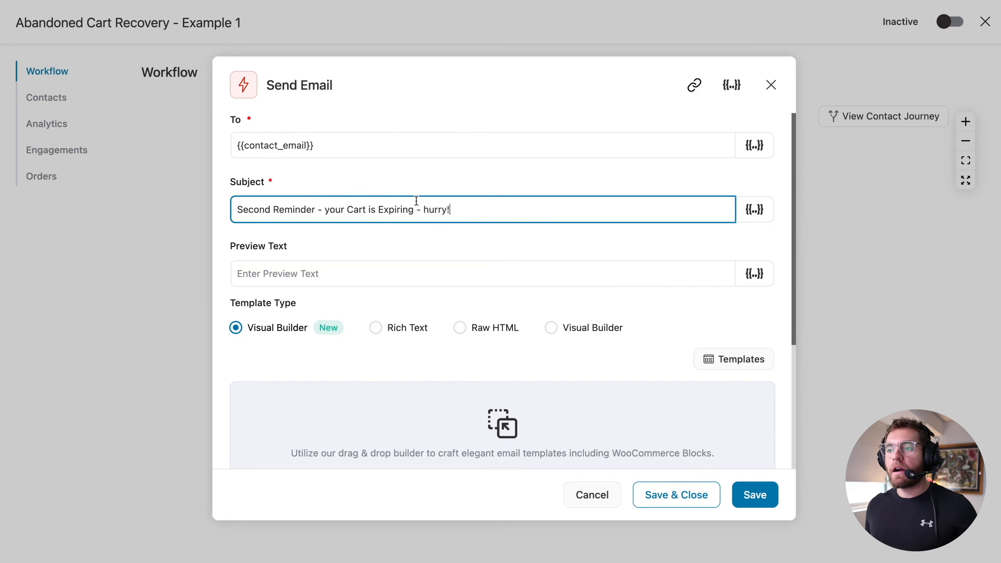
# Rework the second reminder email's design around the heading "Your Cart is EXPIRING!" in the visual builder and save it.
pyautogui.scroll(-5, 422, 201)
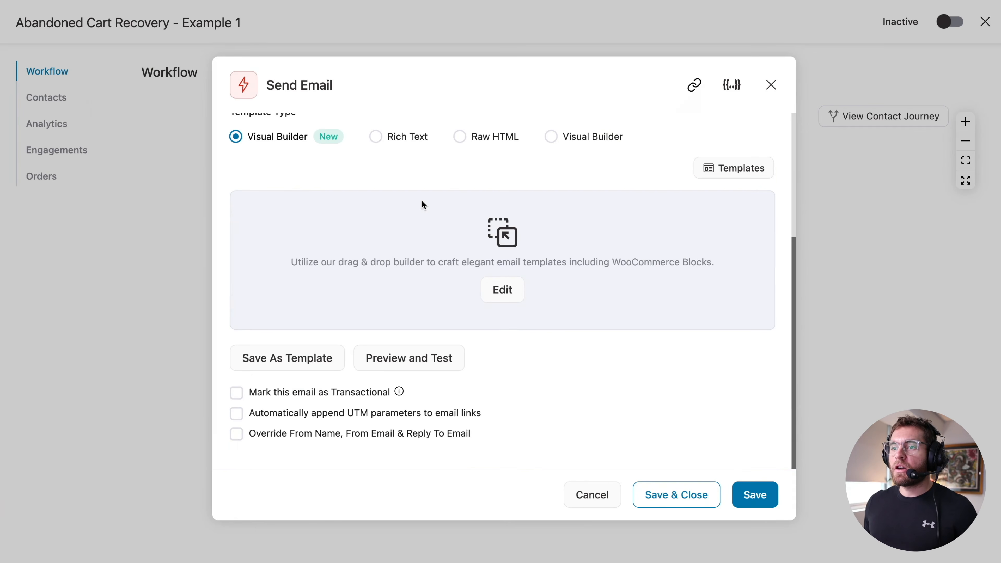
pyautogui.click(500, 290)
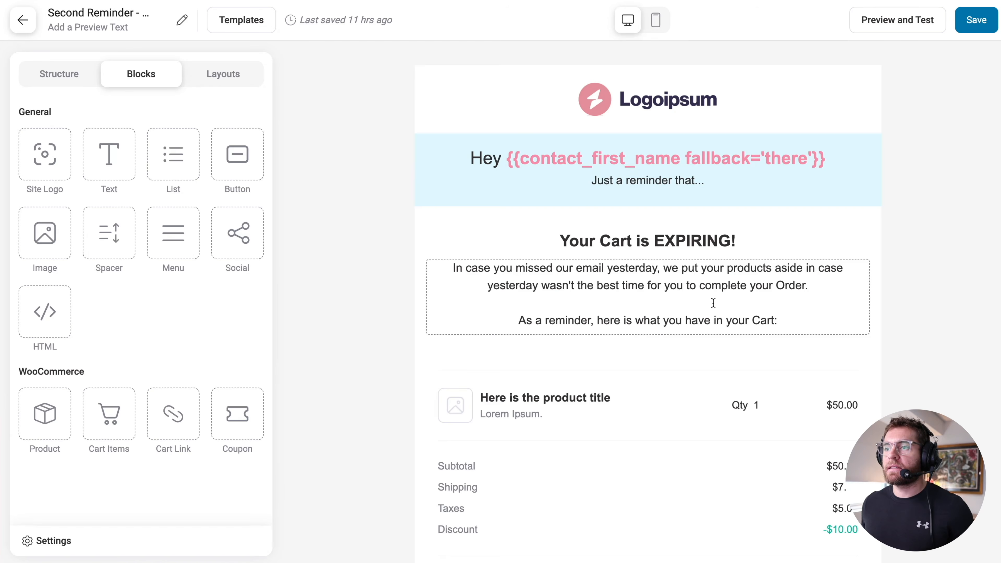
pyautogui.scroll(-4, 713, 303)
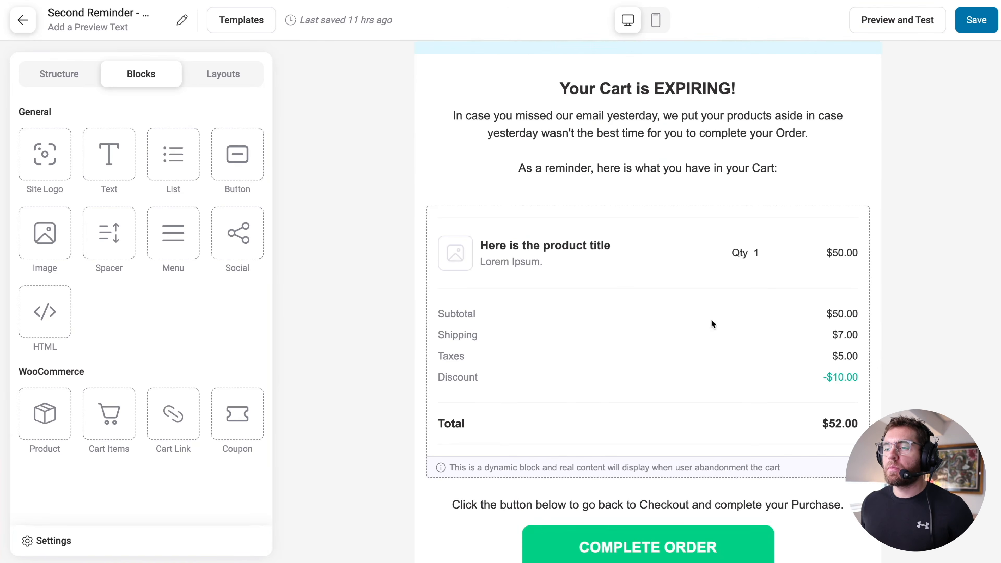
pyautogui.scroll(-2, 701, 326)
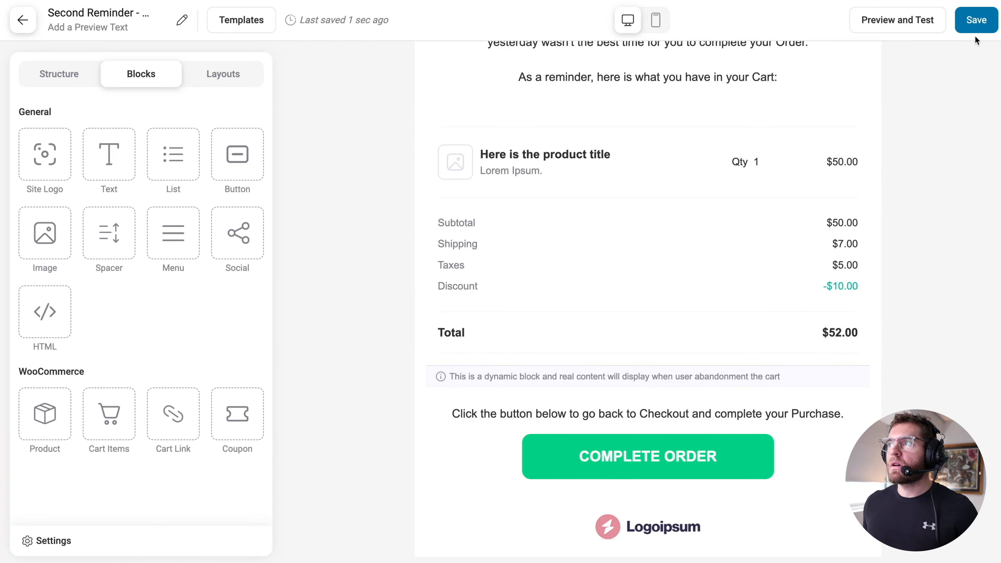
pyautogui.click(975, 20)
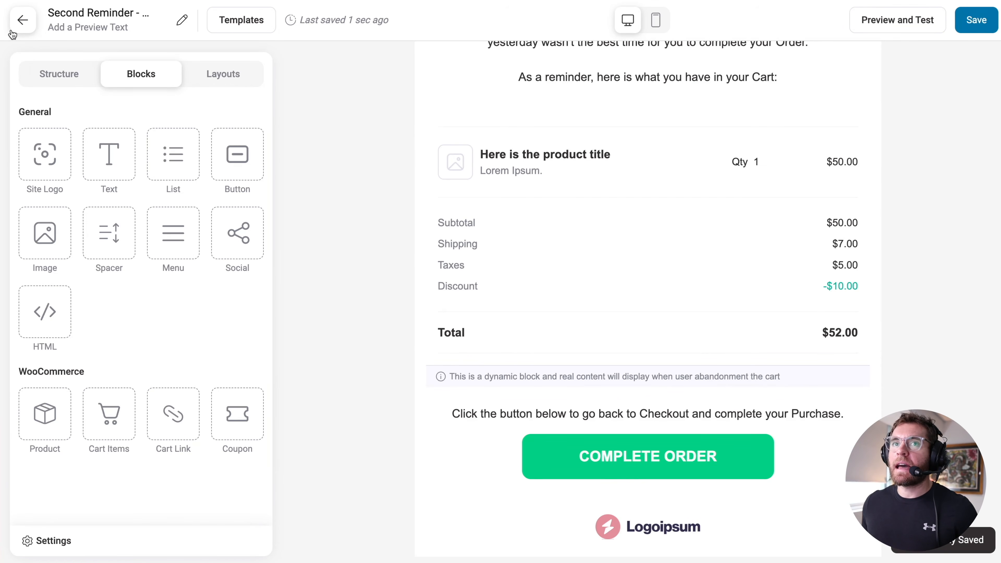
pyautogui.click(22, 23)
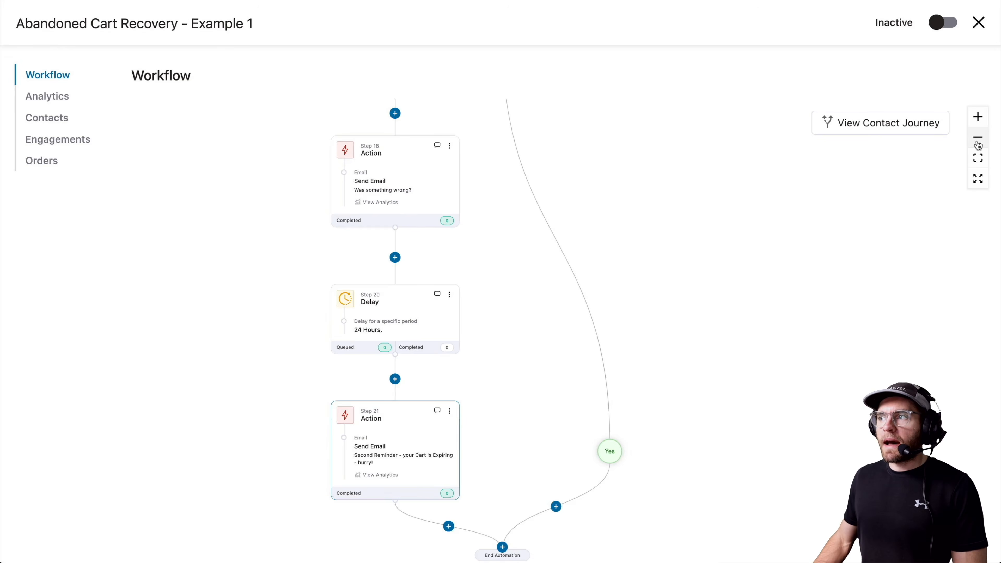
# Copy the "Was something wrong?" email from the No branch and paste it into the Yes branch.
pyautogui.moveTo(689, 245); pyautogui.dragTo(659, 221)
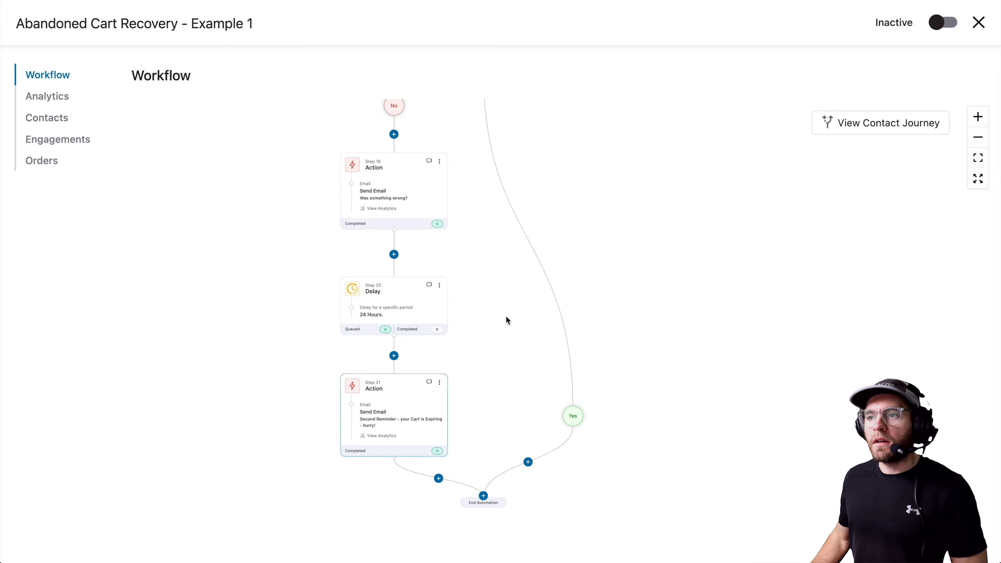
pyautogui.moveTo(576, 183); pyautogui.dragTo(592, 317)
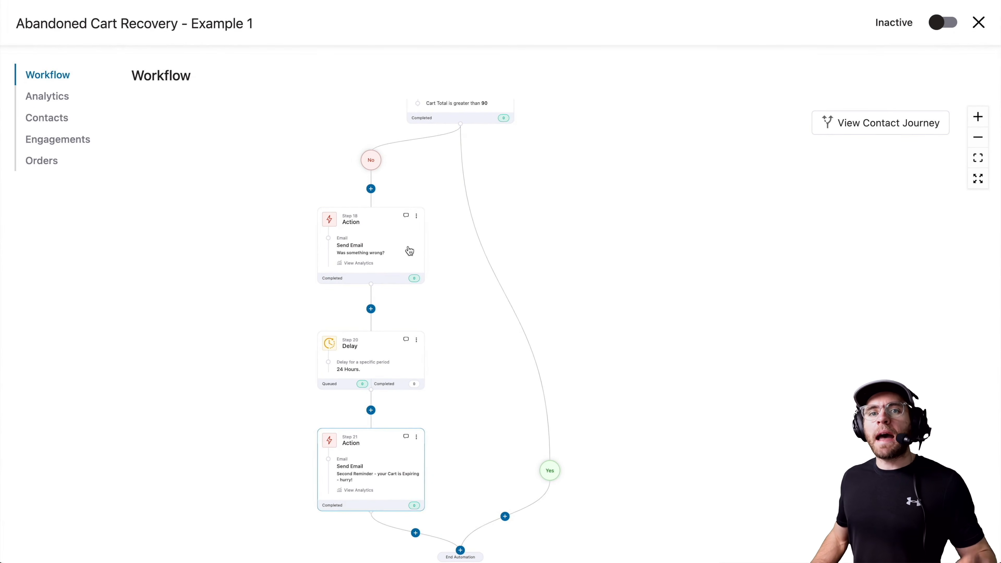
pyautogui.click(415, 217)
pyautogui.click(367, 230)
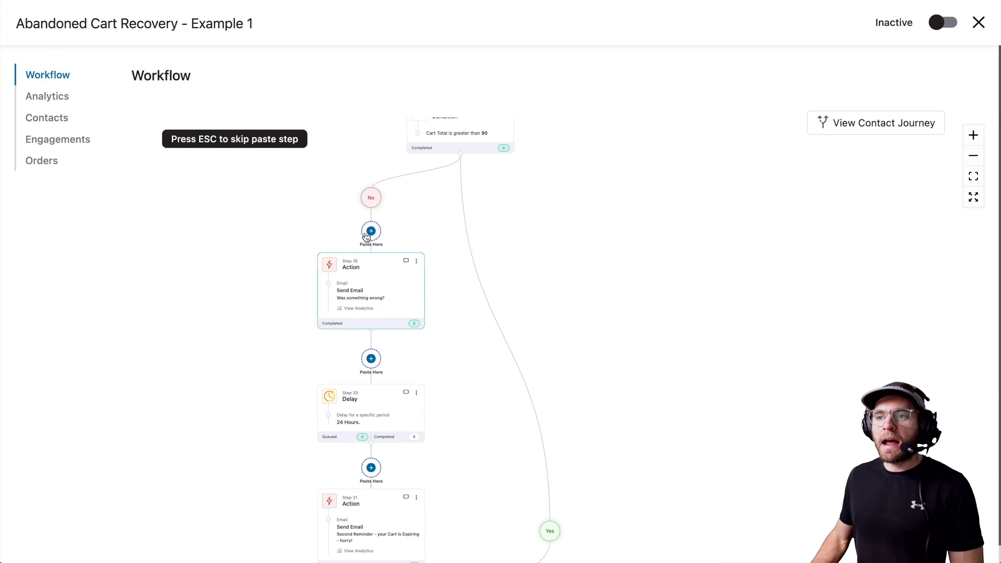
pyautogui.scroll(-5, 630, 339)
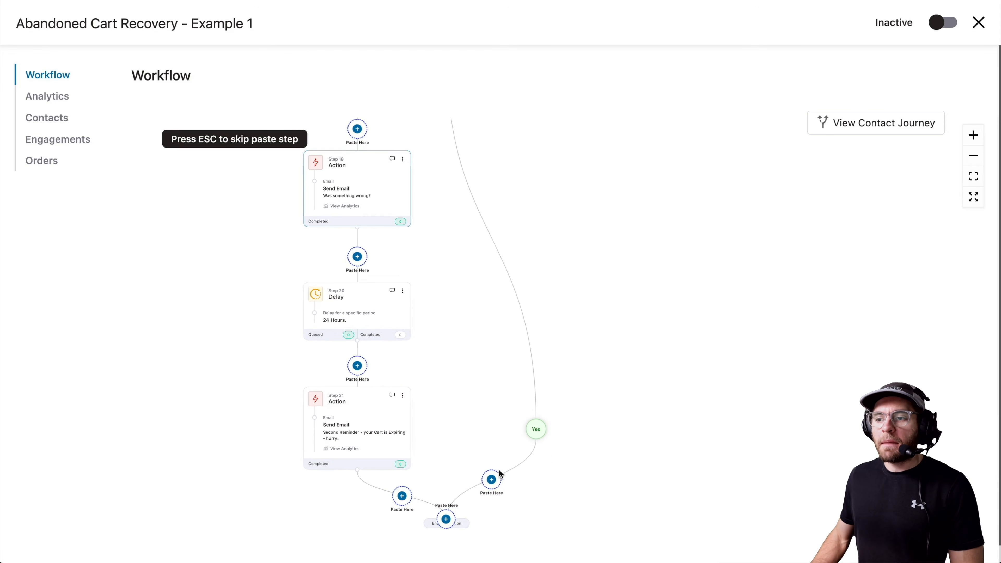
pyautogui.click(491, 479)
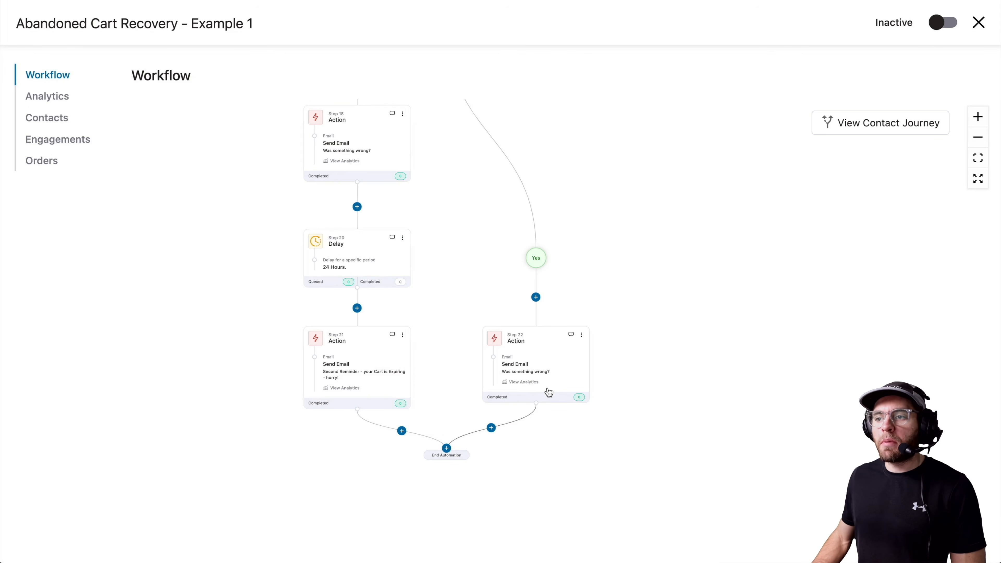
# Copy the 24-hour Delay from the No branch and paste it below the email in the Yes branch.
pyautogui.click(402, 238)
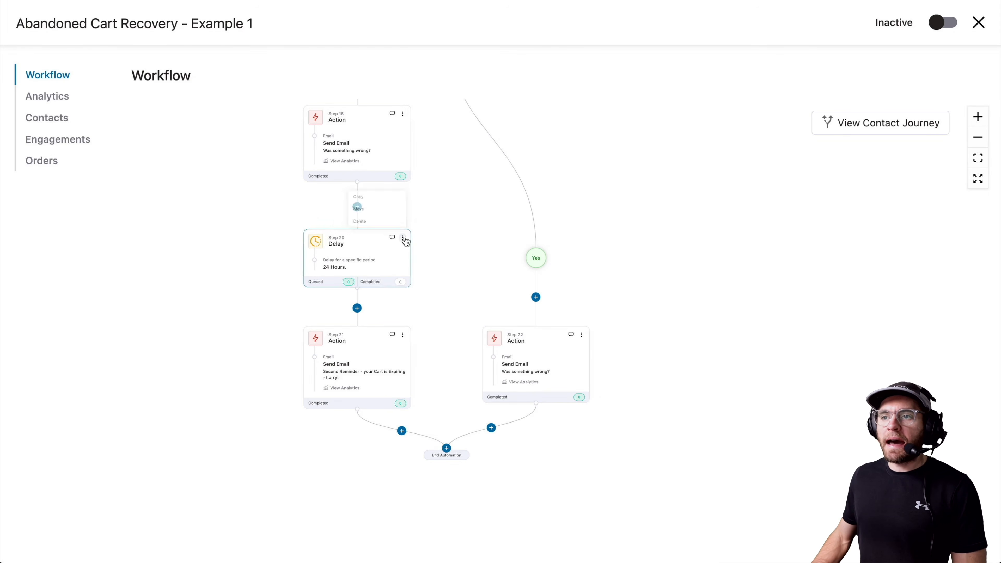
pyautogui.click(376, 197)
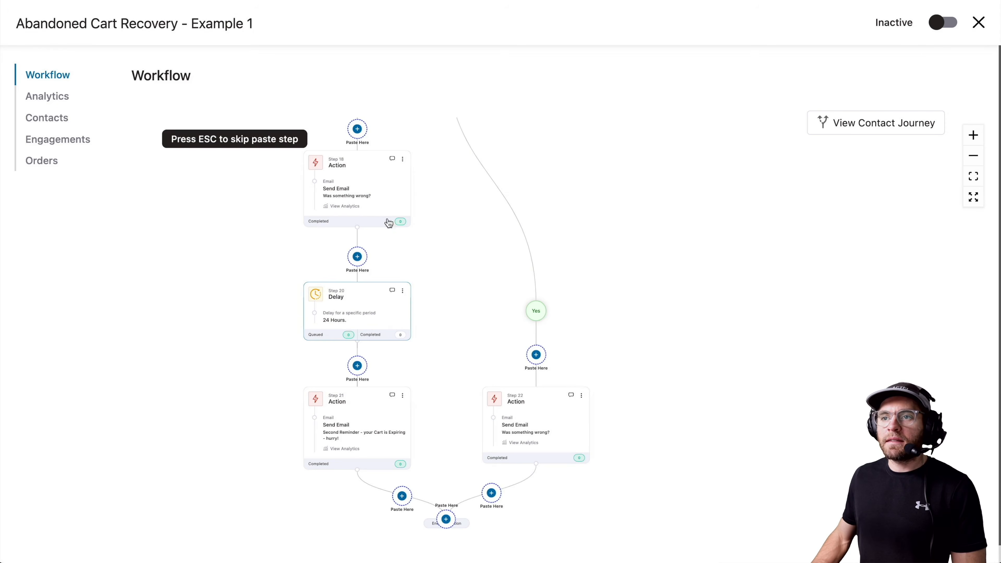
pyautogui.click(491, 493)
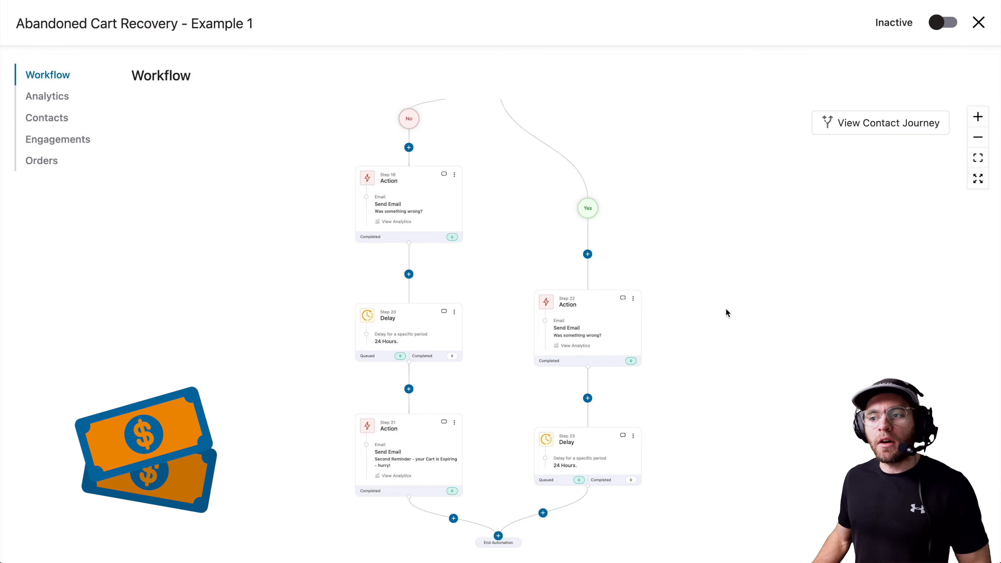
# Add a WooCommerce Create Coupon action after the 24-hour delay in the Yes branch.
pyautogui.click(977, 117)
pyautogui.scroll(-5, 759, 349)
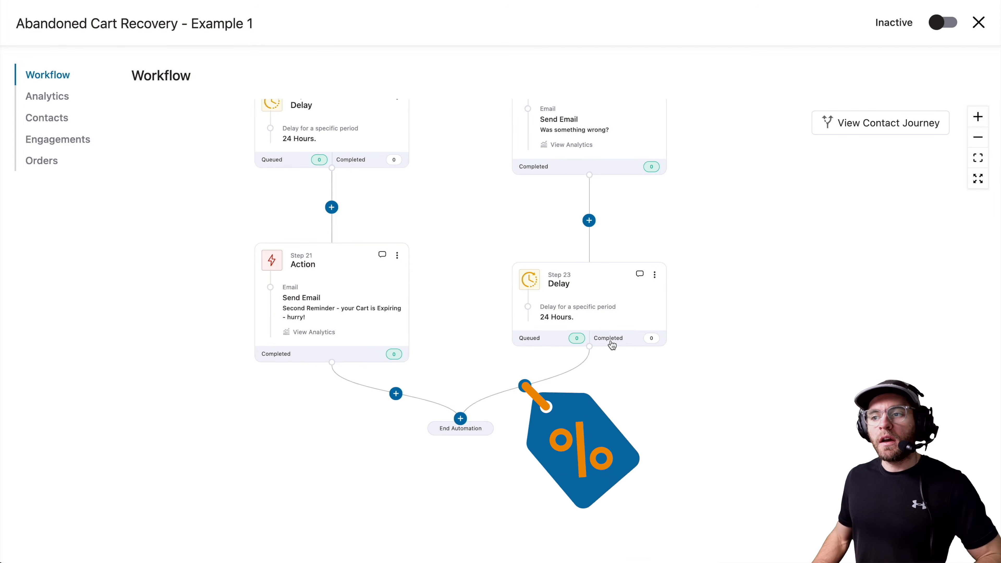
pyautogui.click(524, 386)
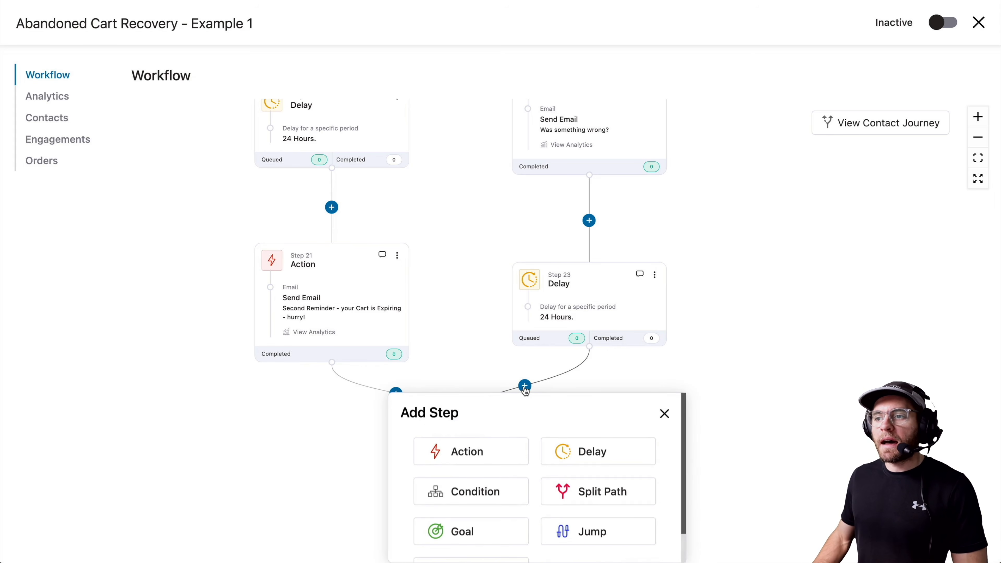
pyautogui.click(463, 455)
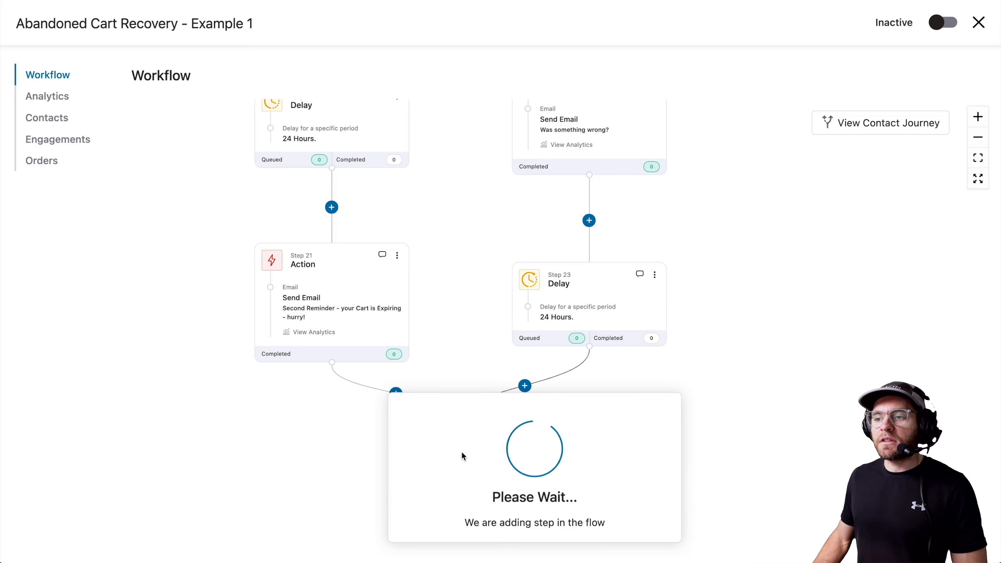
pyautogui.click(274, 267)
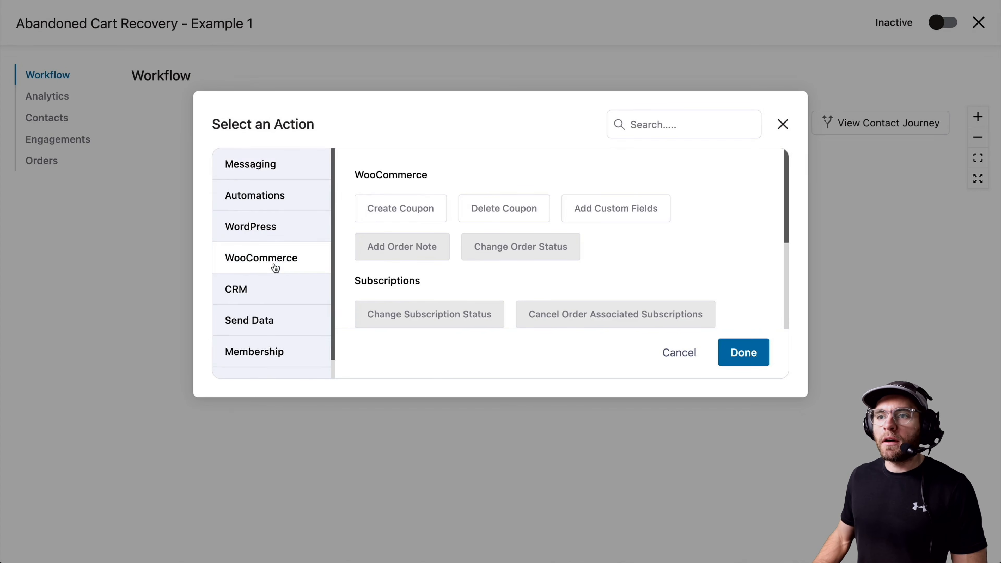
pyautogui.click(397, 213)
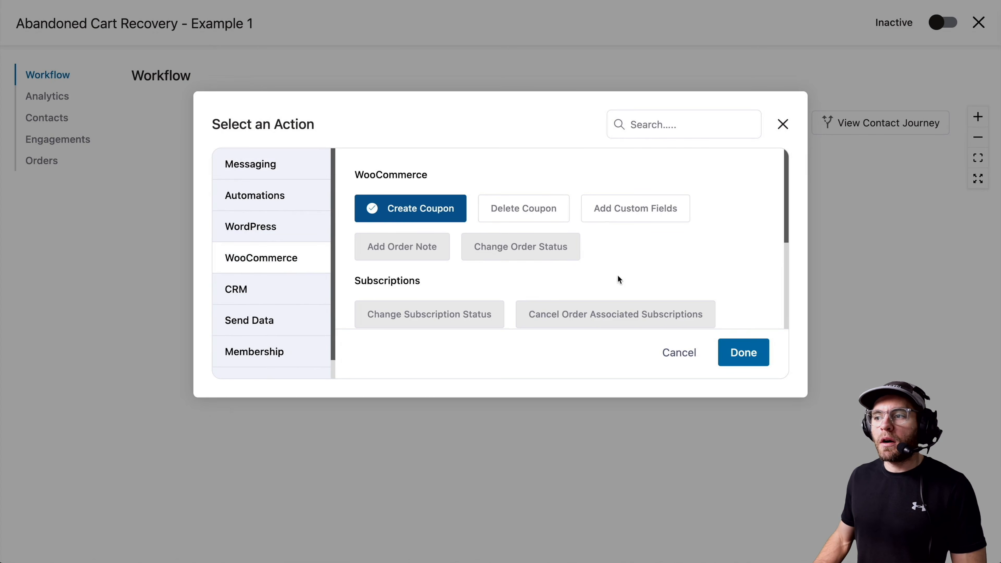
pyautogui.click(740, 352)
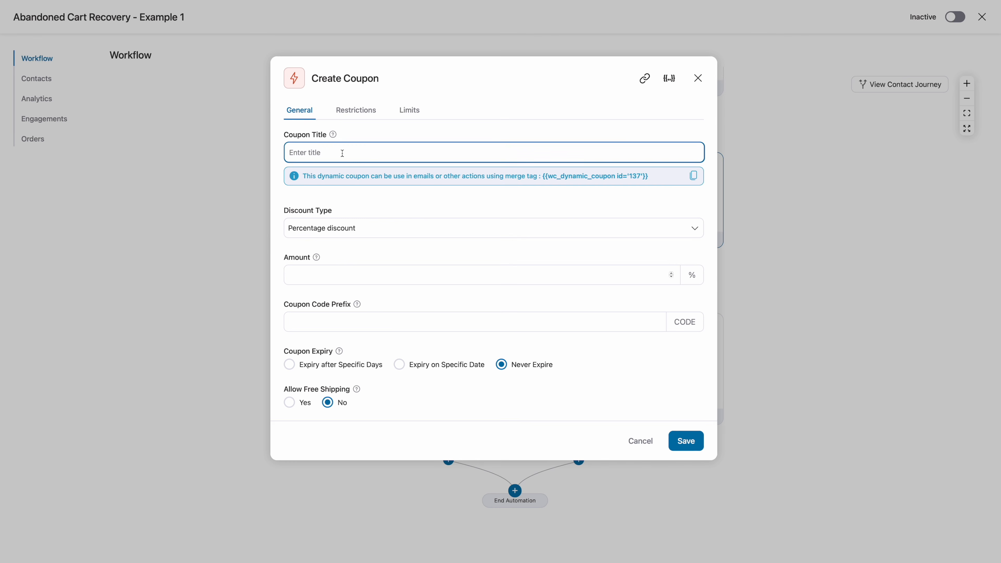
# Title the coupon "Abandoned Cart 10% OFF", with a discount amount of 10% and the code prefix AC10.
pyautogui.hotkey('ctrl', 'v')
pyautogui.click(312, 278)
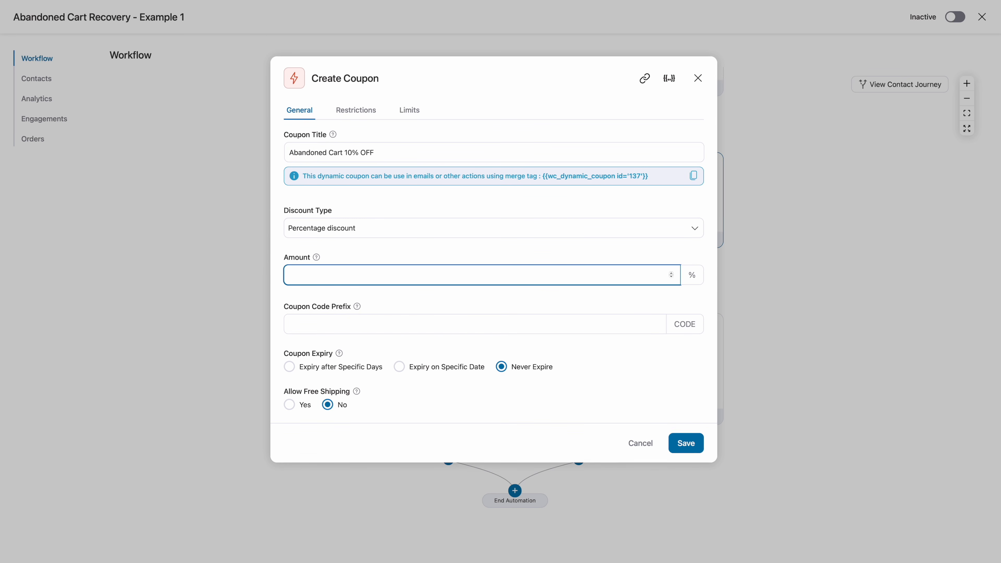
pyautogui.write('10')
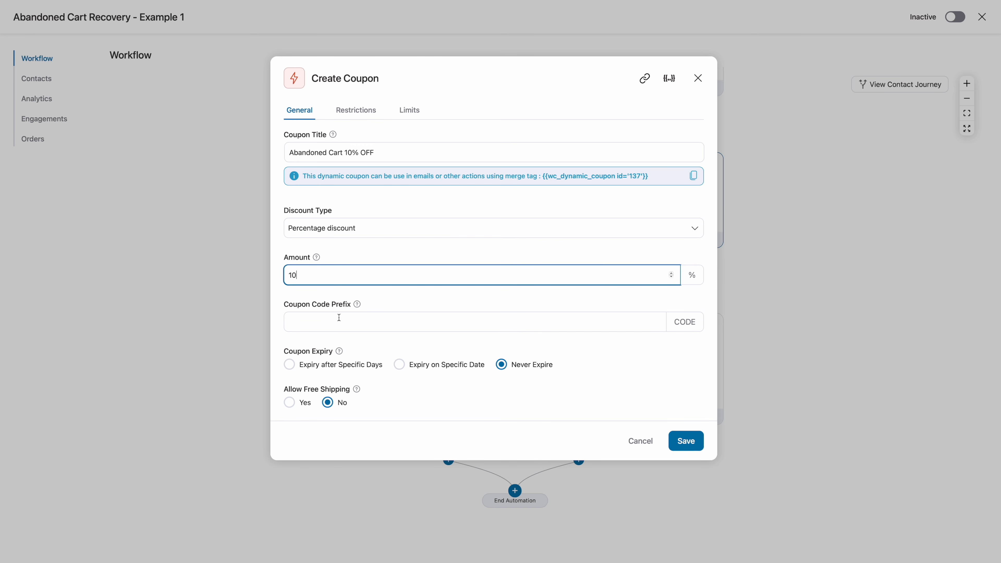
pyautogui.click(328, 322)
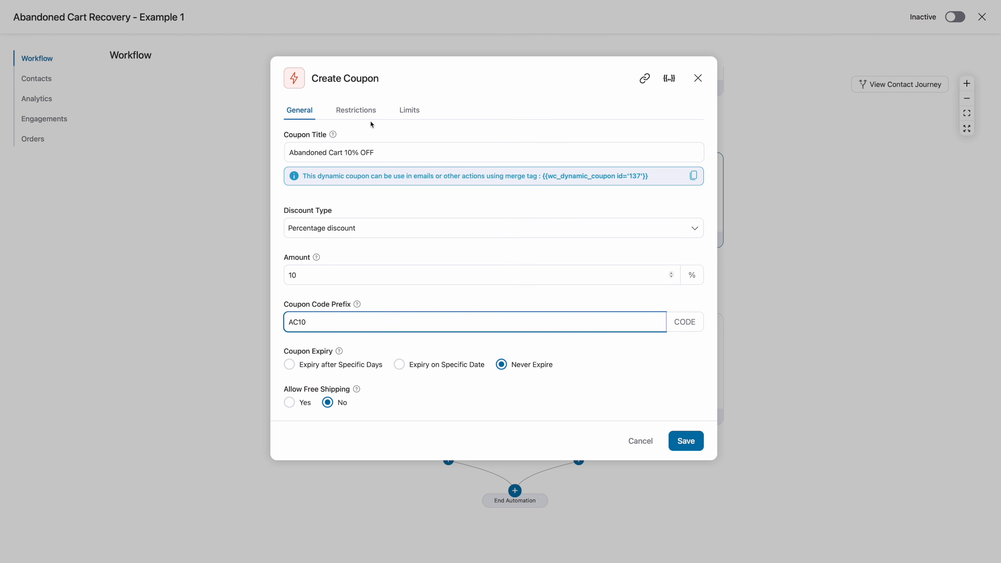
# Restrict the coupon to a $90 minimum spend and individual use, set its usage limit per coupon to 1, and save it.
pyautogui.click(362, 110)
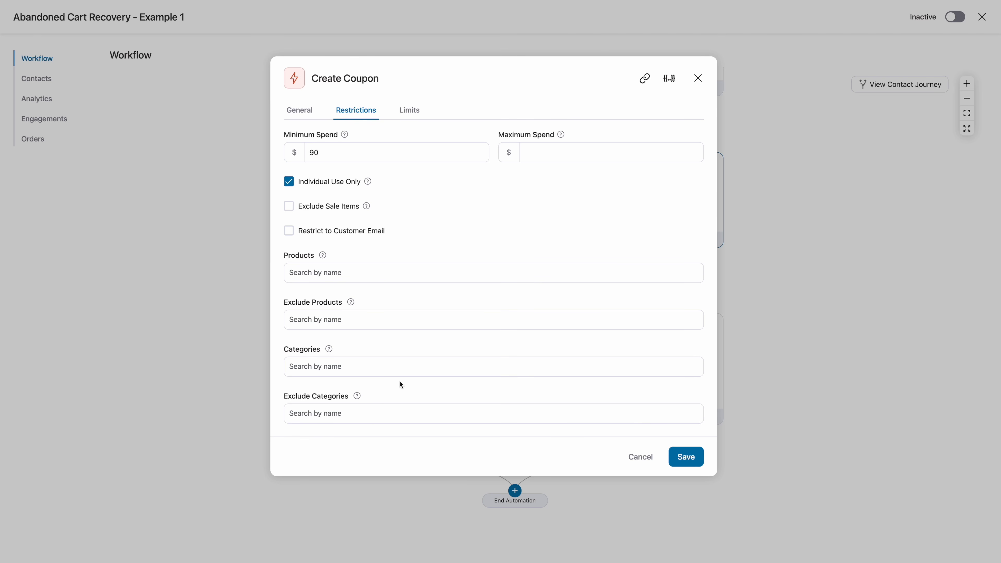
pyautogui.click(412, 117)
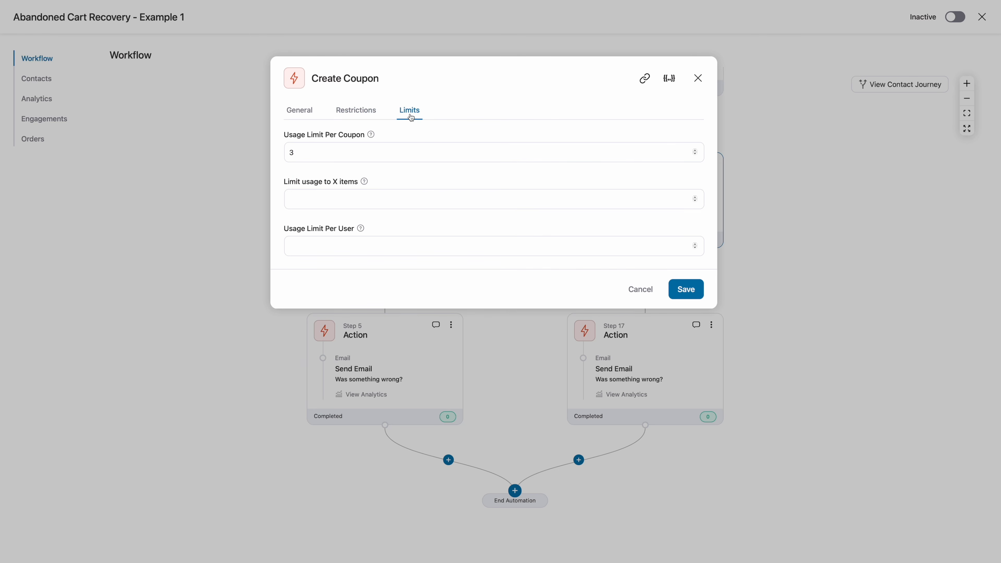
pyautogui.doubleClick(292, 152)
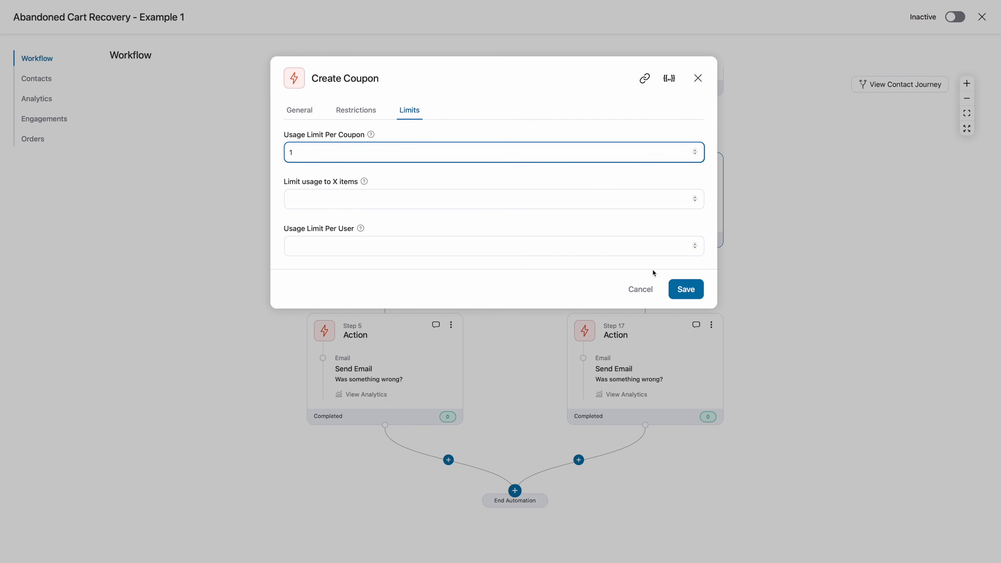
pyautogui.click(686, 289)
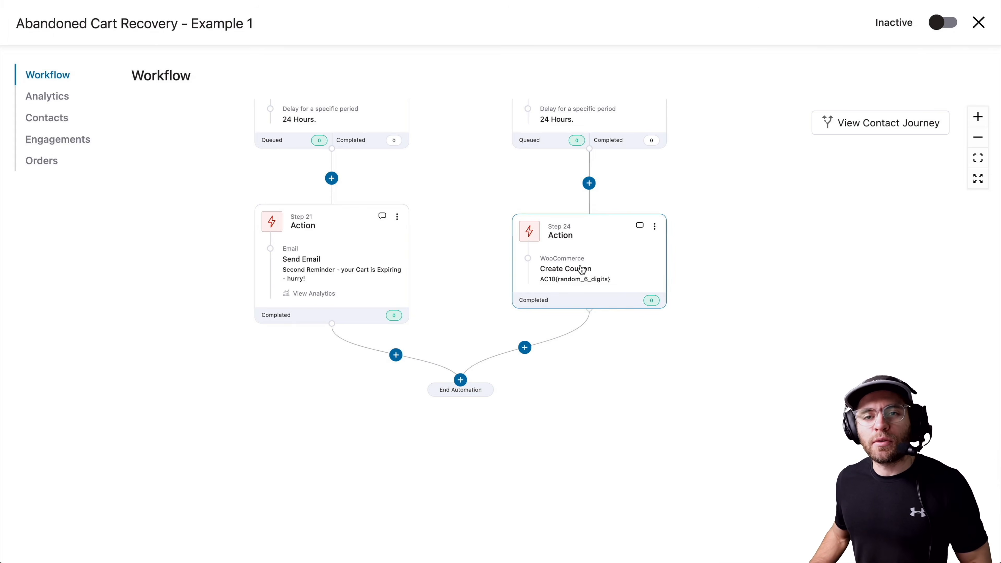
# Add a Send Email action after the Create Coupon step in the Yes branch.
pyautogui.click(524, 348)
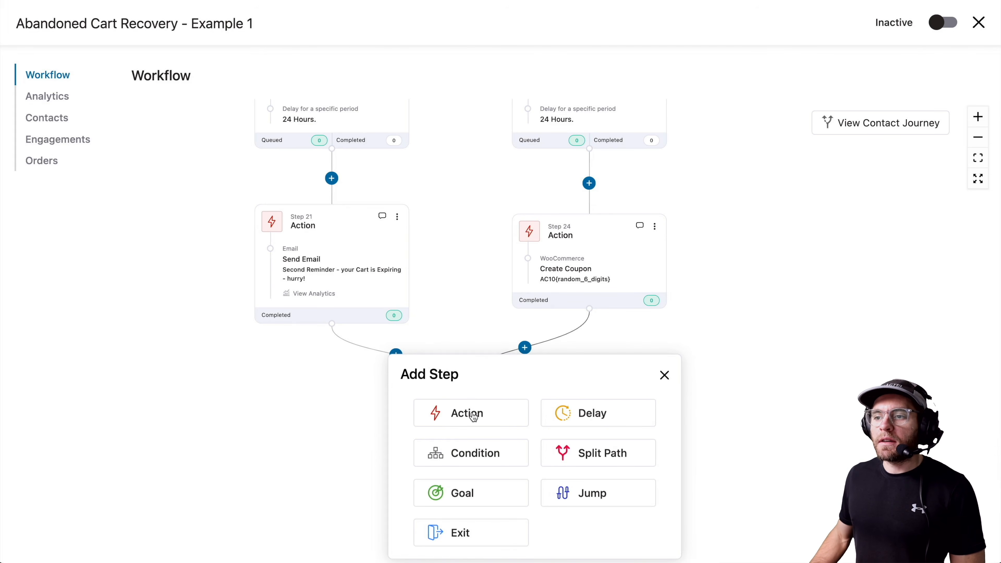
pyautogui.click(472, 414)
pyautogui.click(409, 209)
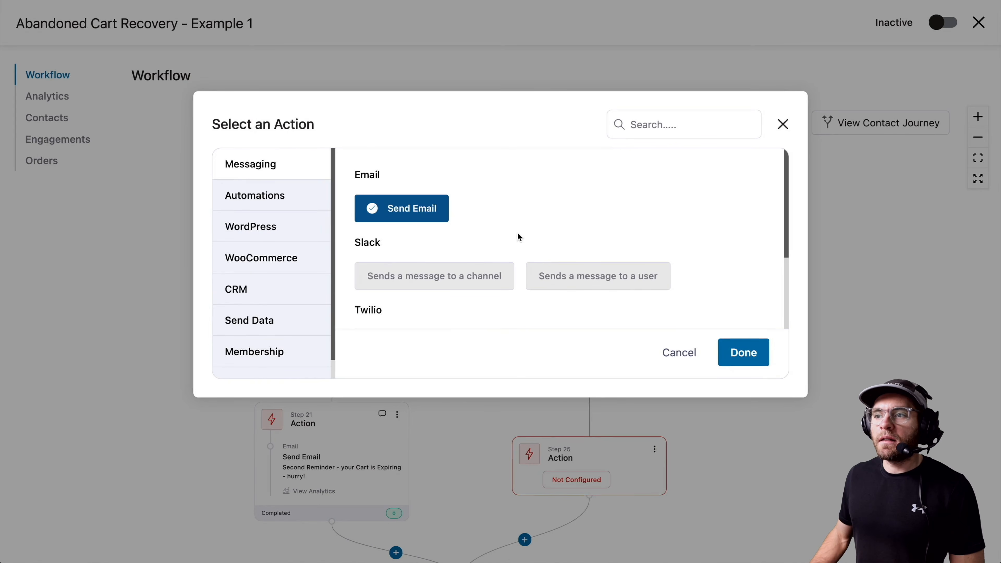
pyautogui.click(739, 352)
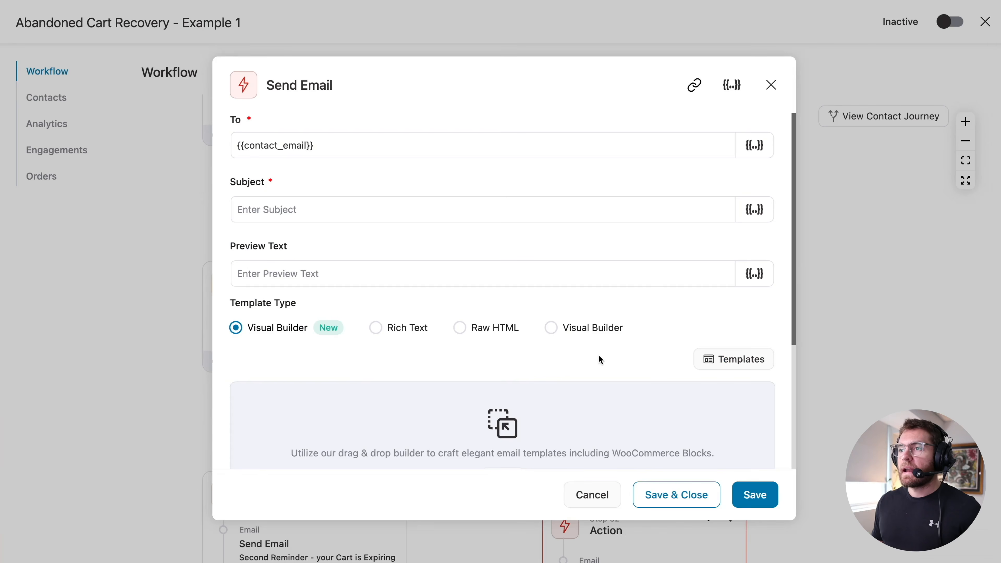
# Apply the "Default Design - white background" template and set the subject to "Here's a surprise (just for you)".
pyautogui.click(729, 360)
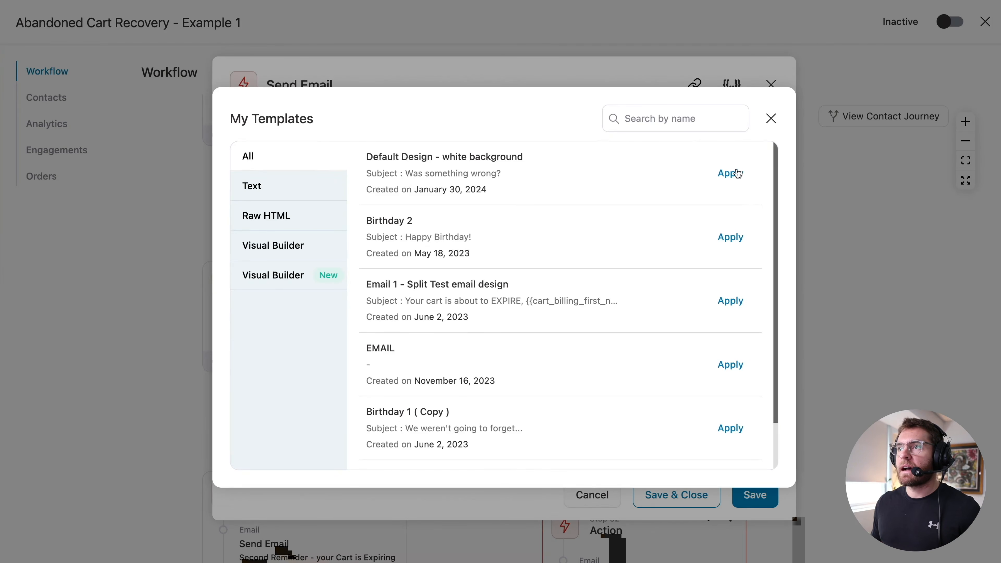
pyautogui.click(737, 173)
pyautogui.click(598, 206)
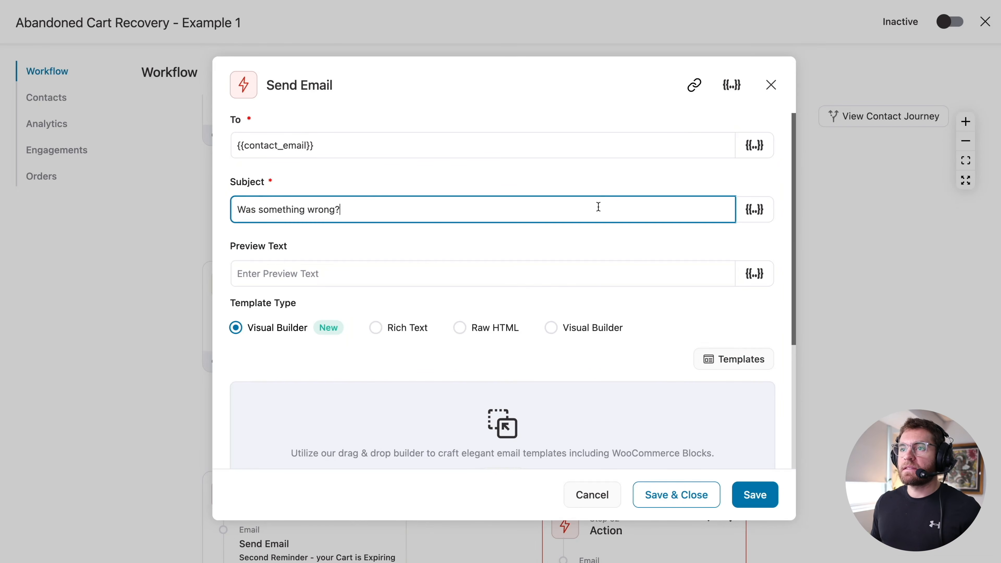
pyautogui.hotkey('ctrl', 'a')
pyautogui.write("Here's a surprise (just for you)")
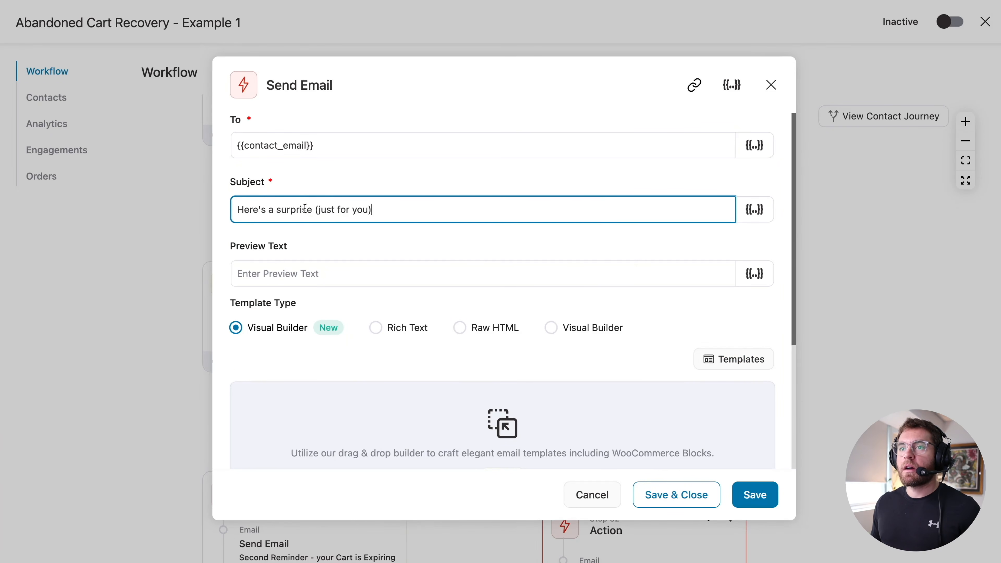
# Open the email's visual design and insert a Coupon block between the intro text and the cart items.
pyautogui.scroll(-3, 437, 342)
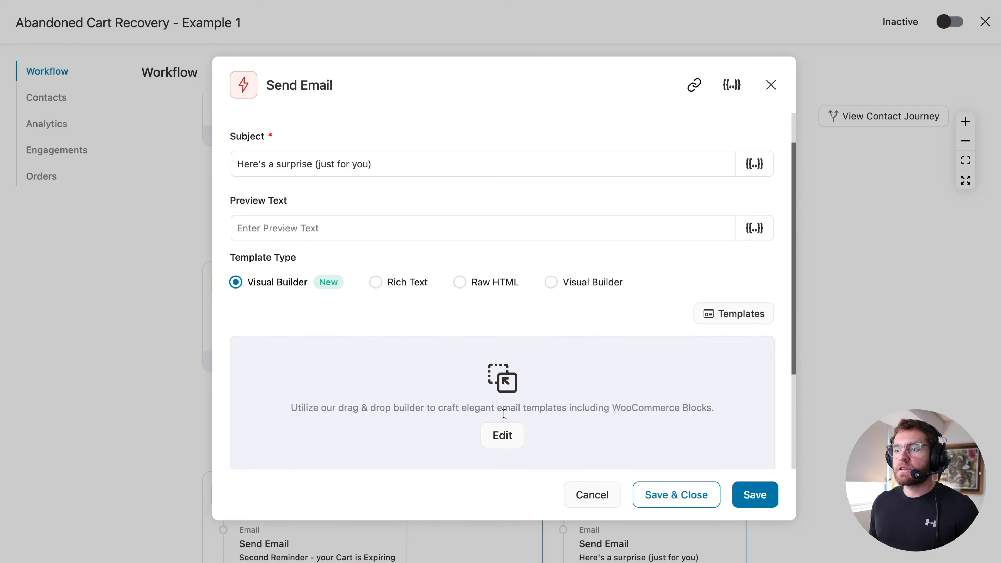
pyautogui.click(509, 436)
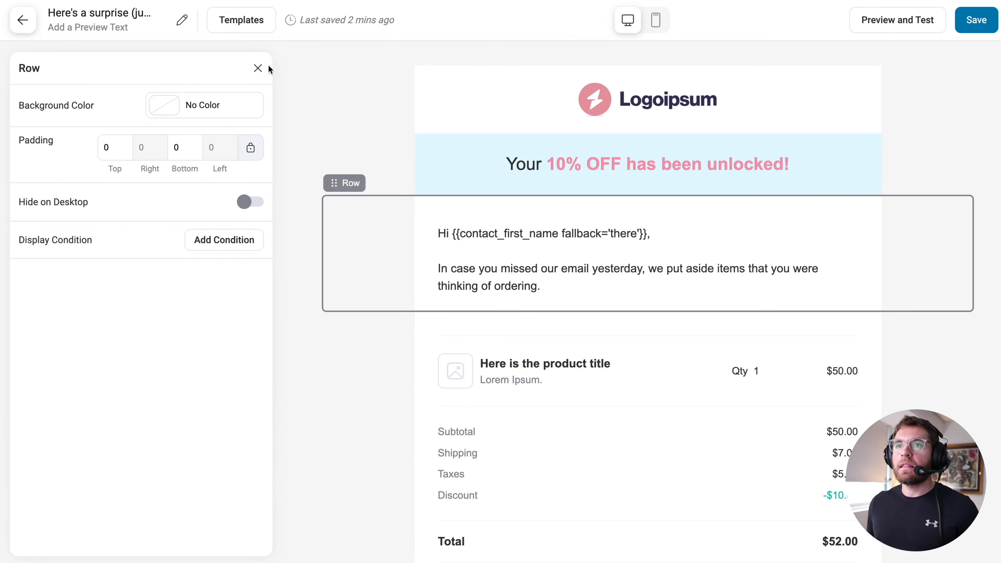
pyautogui.click(258, 68)
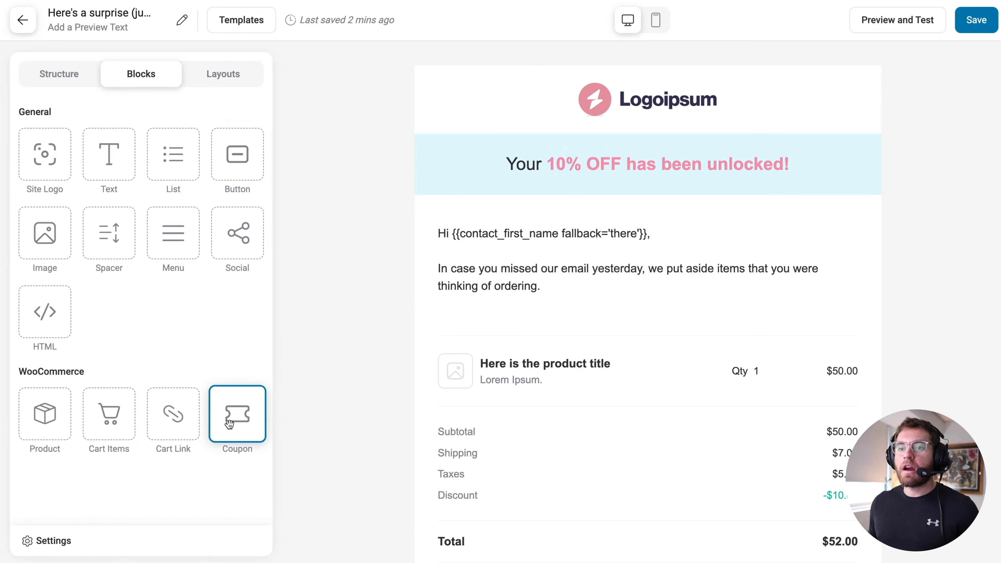
pyautogui.moveTo(246, 413); pyautogui.dragTo(552, 324)
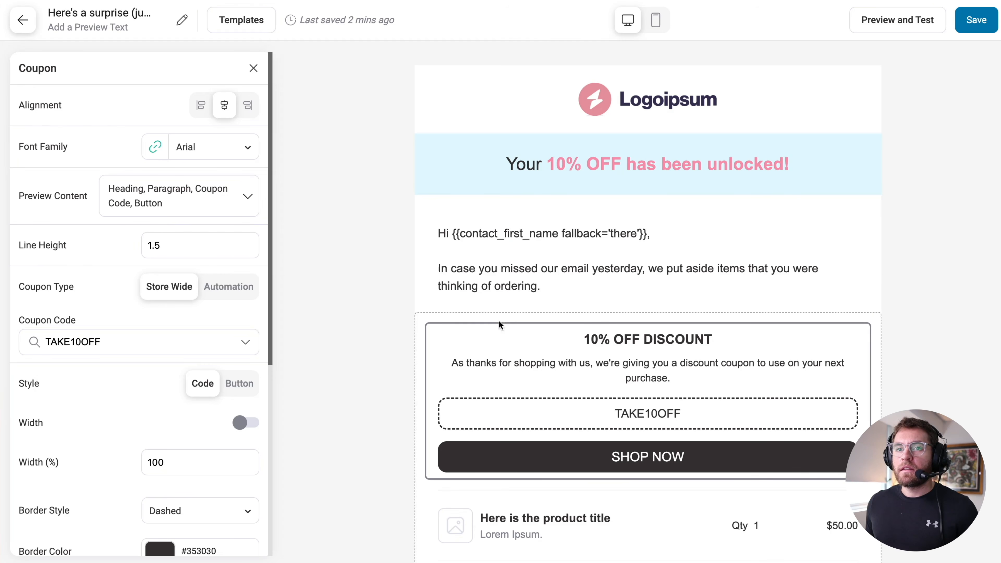
# Set the coupon block's type to Automation and link it to the "Abandoned Cart 10% OFF ( #48 )" coupon.
pyautogui.click(228, 288)
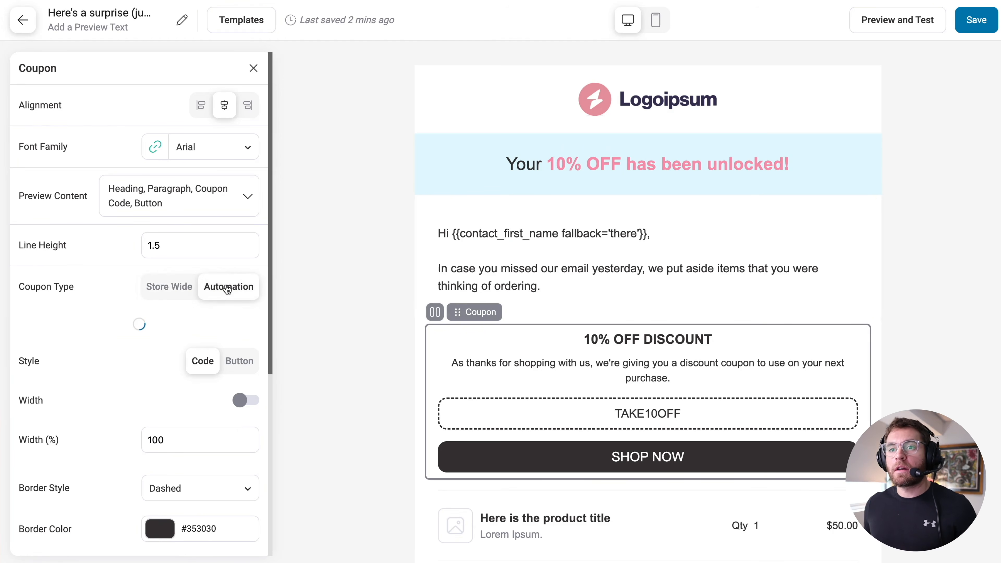
pyautogui.click(158, 340)
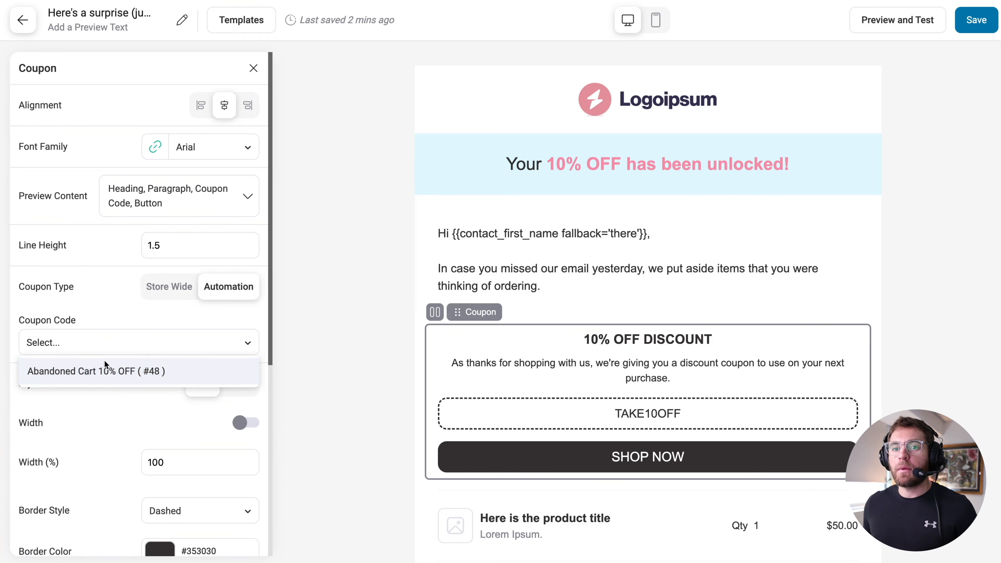
pyautogui.click(138, 371)
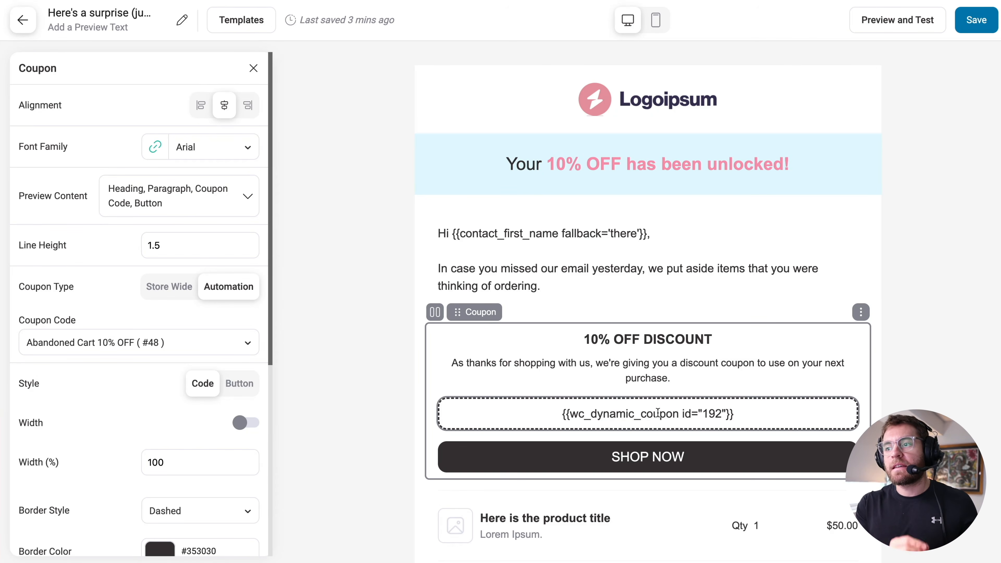
# Restyle the coupon block with a light blue rounded background, bold green coupon code and a green SHOP NOW button.
pyautogui.click(490, 347)
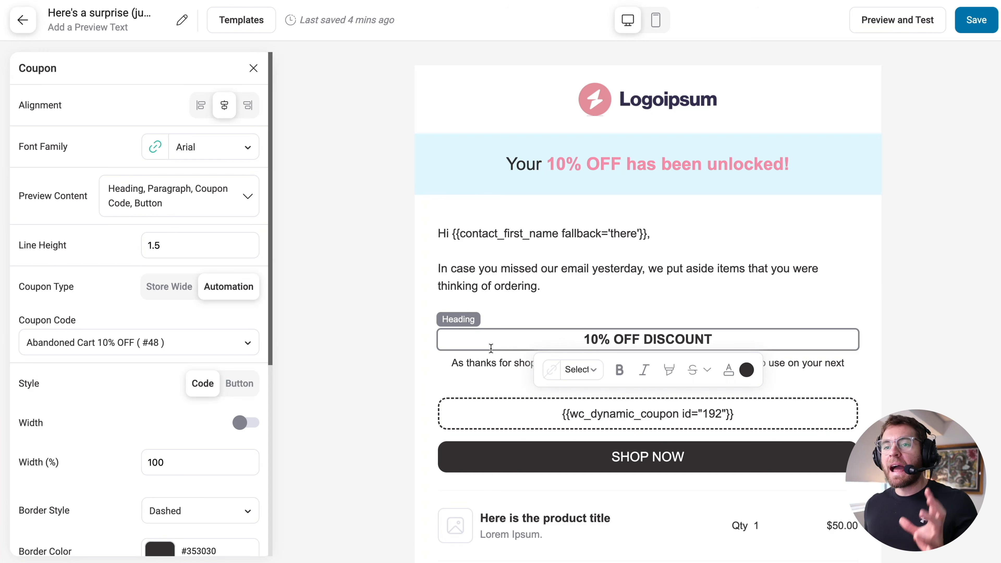
pyautogui.scroll(-4, 205, 421)
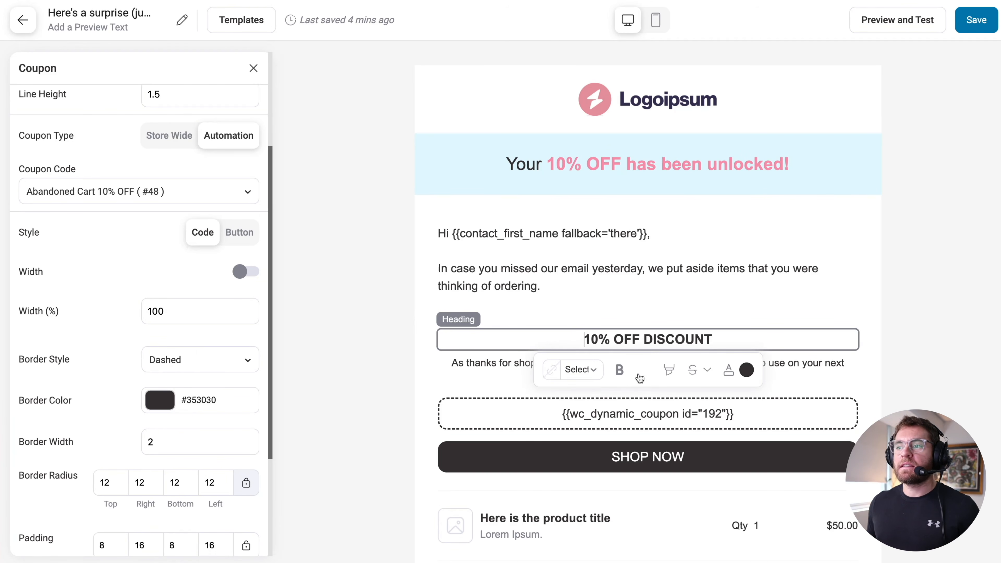
pyautogui.click(247, 233)
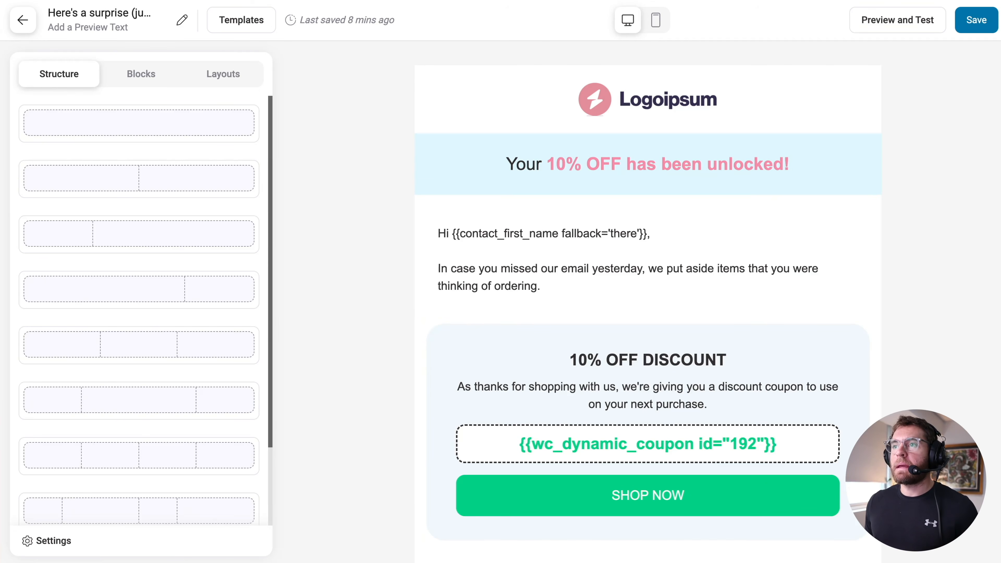
# Check the layout of the coupon email, save the design and return to the automation workflow.
pyautogui.scroll(-2, 647, 295)
pyautogui.scroll(-8, 647, 300)
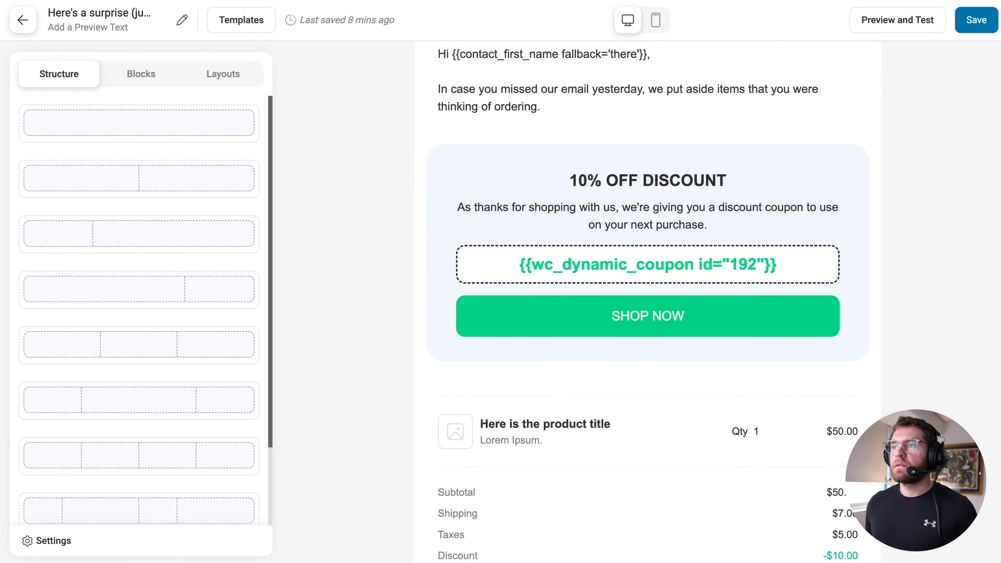
pyautogui.hotkey('ctrl', 's')
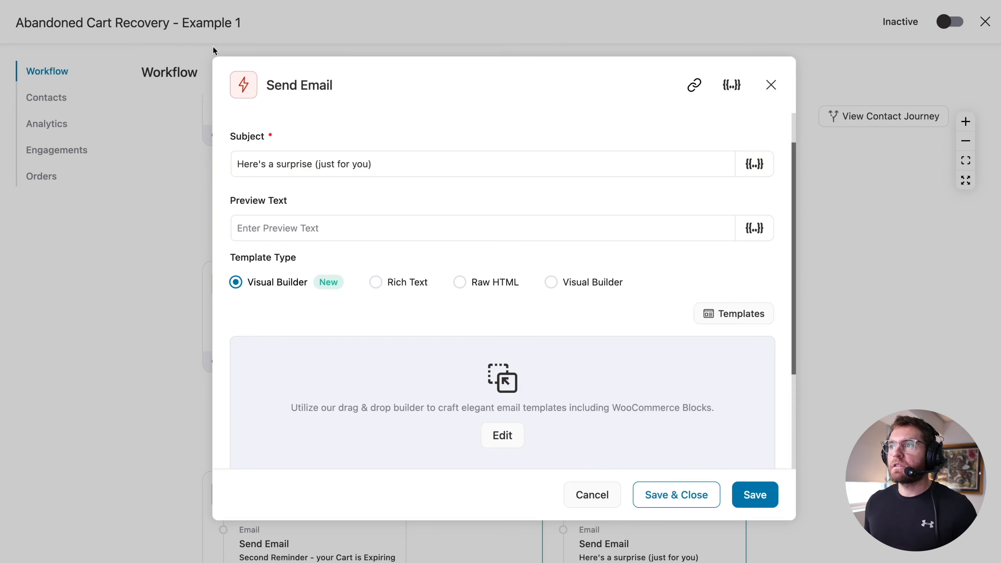
pyautogui.click(23, 26)
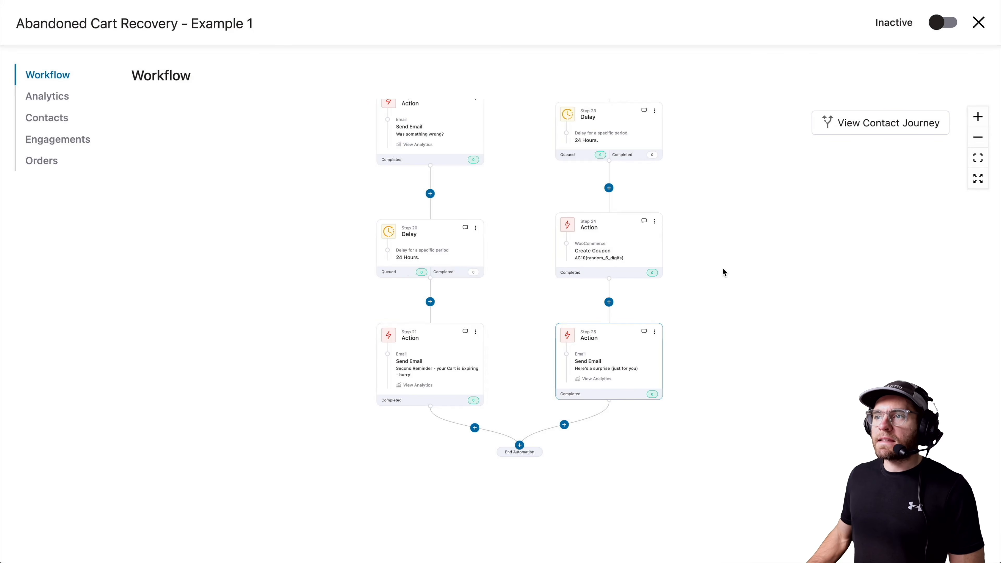
# Examine the workflow from the Cart Abandoned trigger and cart-total condition through both the Yes and No branches.
pyautogui.scroll(3, 739, 352)
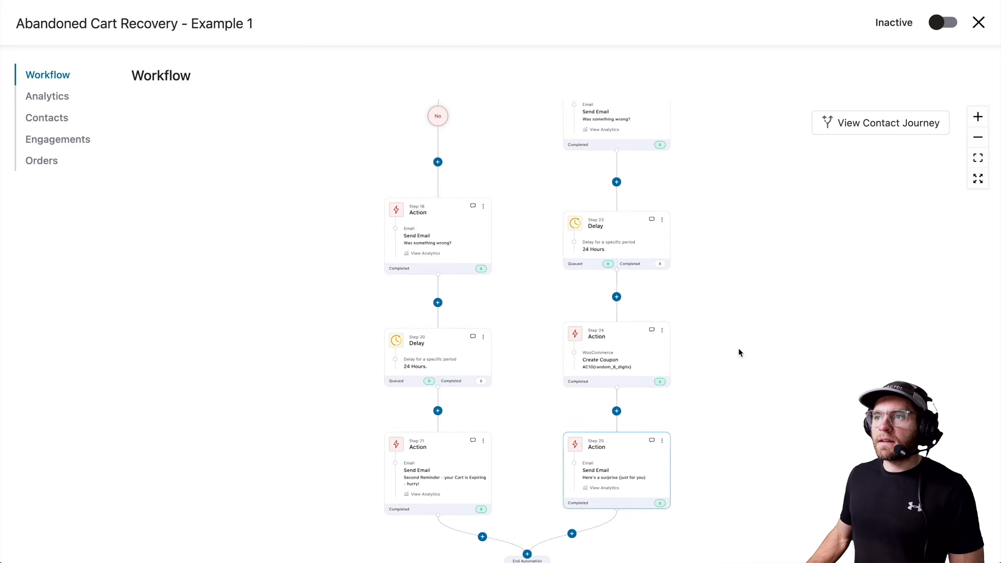
pyautogui.scroll(5, 739, 352)
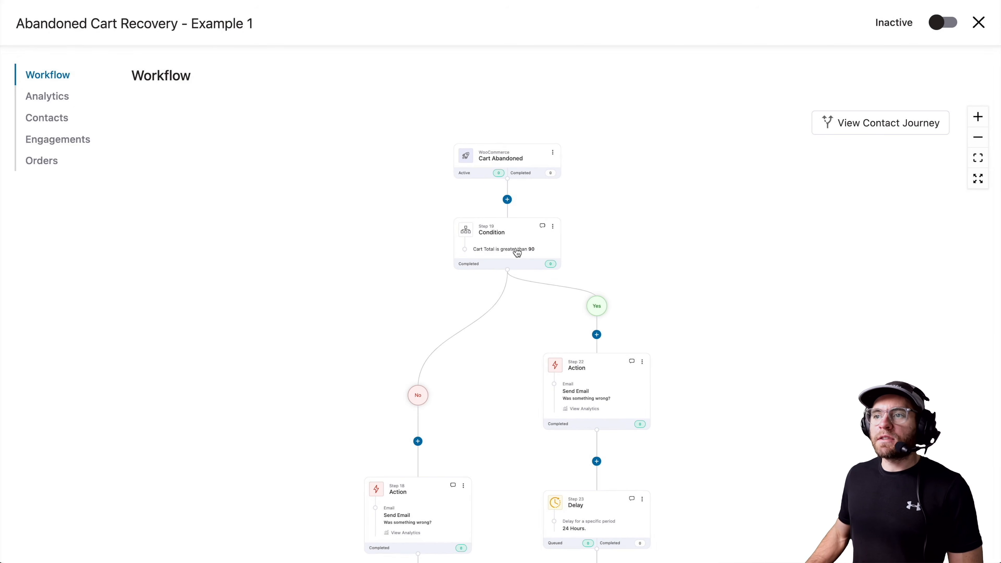
pyautogui.scroll(-5, 737, 331)
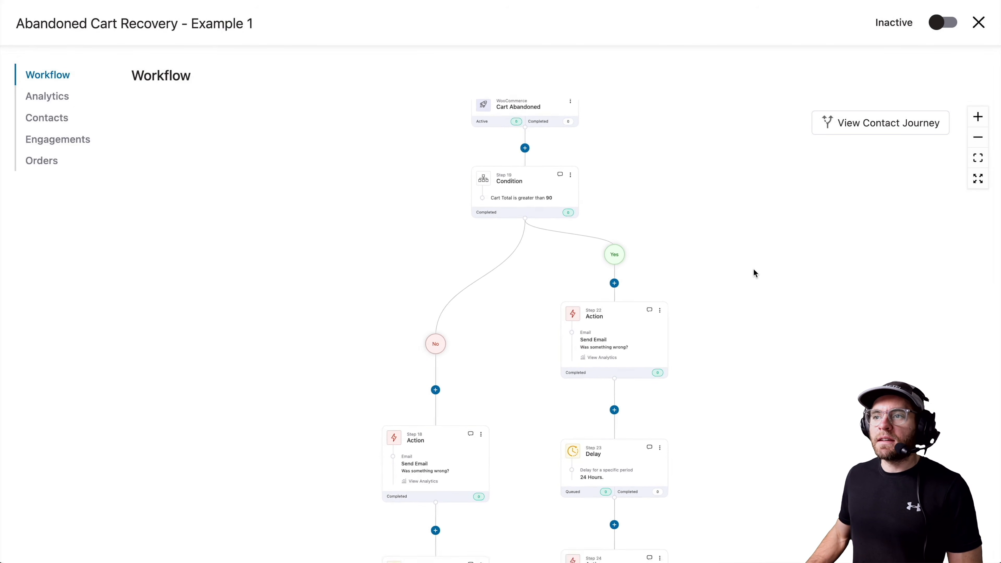
pyautogui.moveTo(479, 385); pyautogui.dragTo(476, 246)
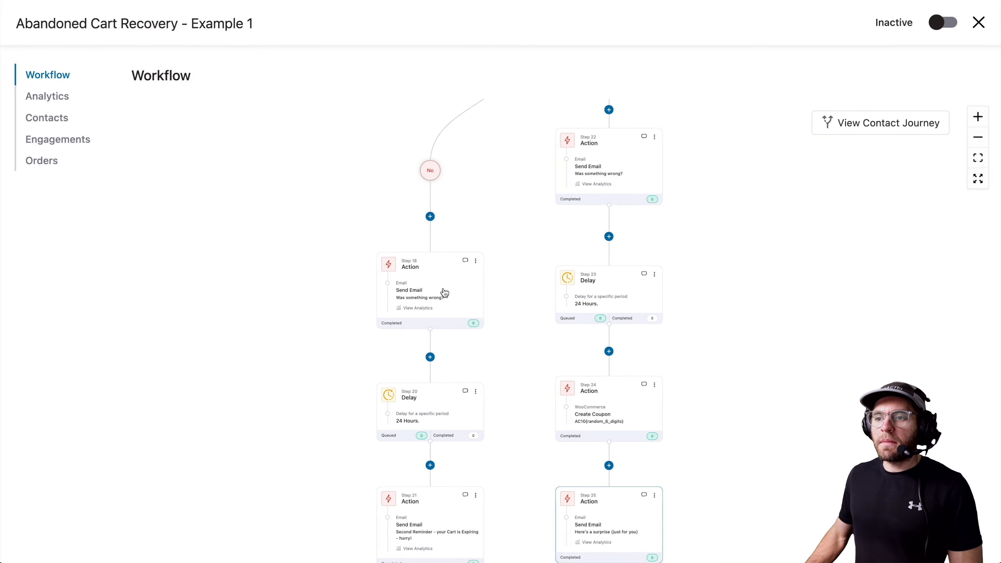
pyautogui.scroll(-5, 509, 415)
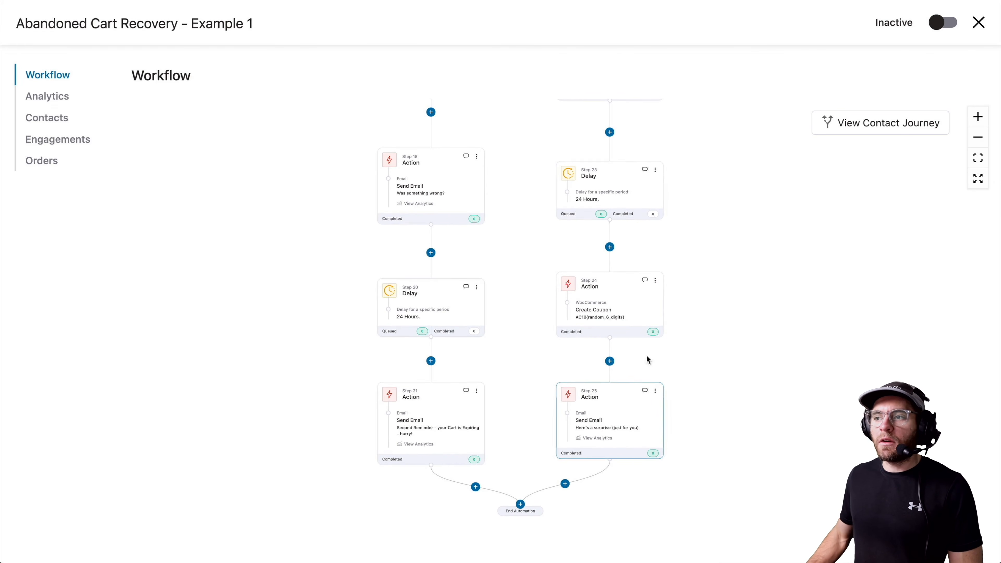
pyautogui.moveTo(712, 112); pyautogui.dragTo(634, 253)
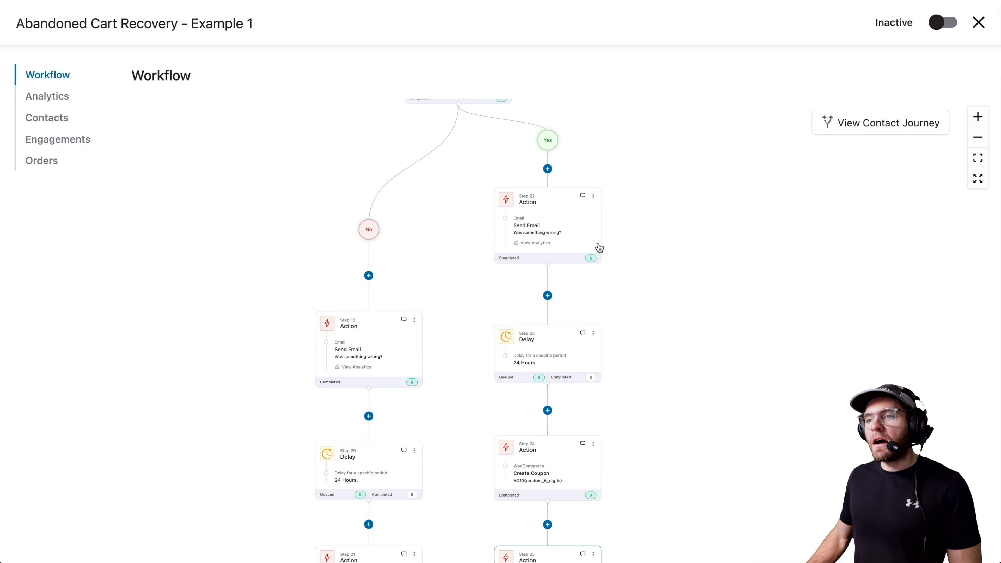
pyautogui.scroll(-2, 630, 286)
pyautogui.moveTo(621, 403); pyautogui.dragTo(610, 313)
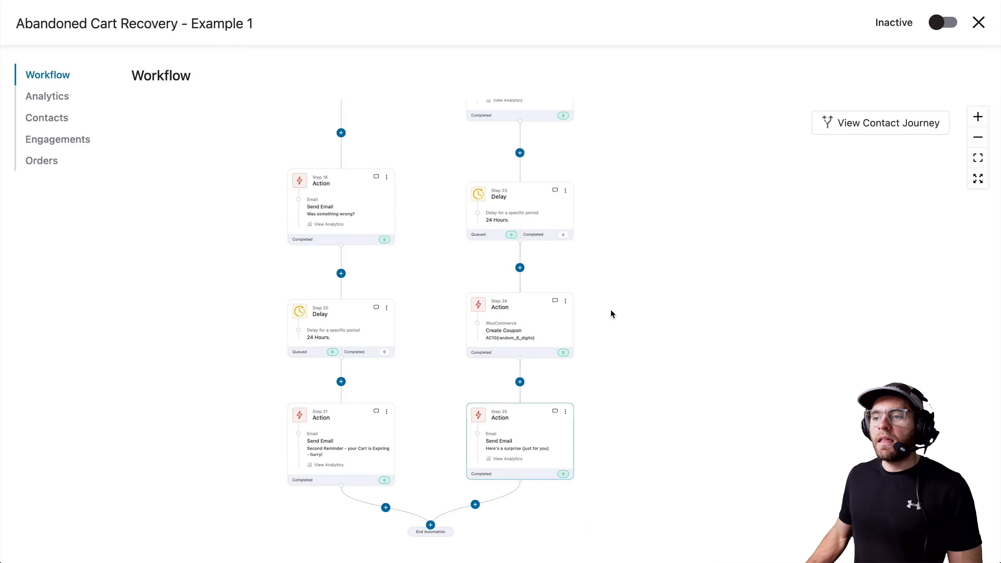